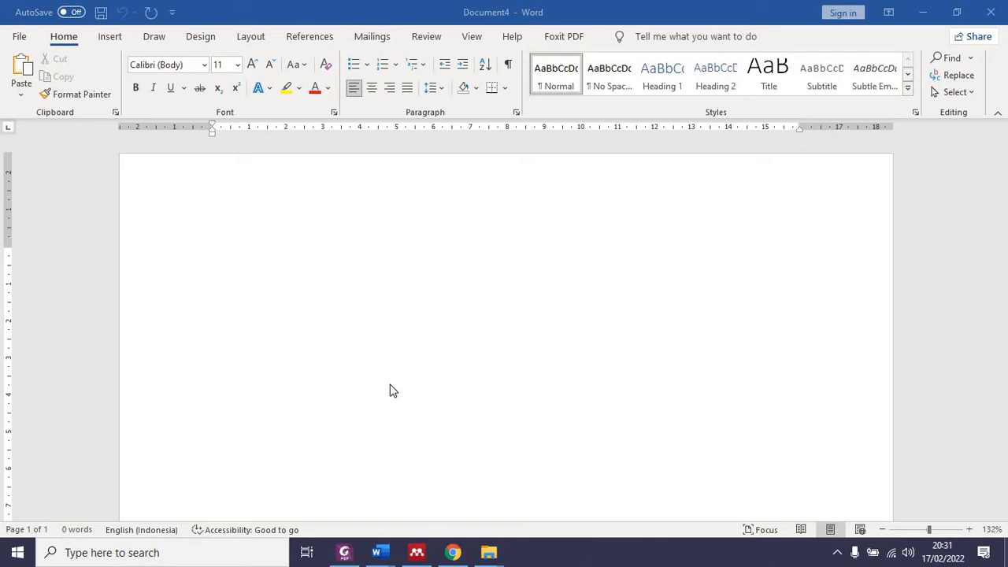
Step: Switch to Mendeley Desktop, then to Foxit PhantomPDF, and look over the Machine Learning journal article and Millar.pdf
{"action": "mouse_move", "coordinate": [411, 558]}
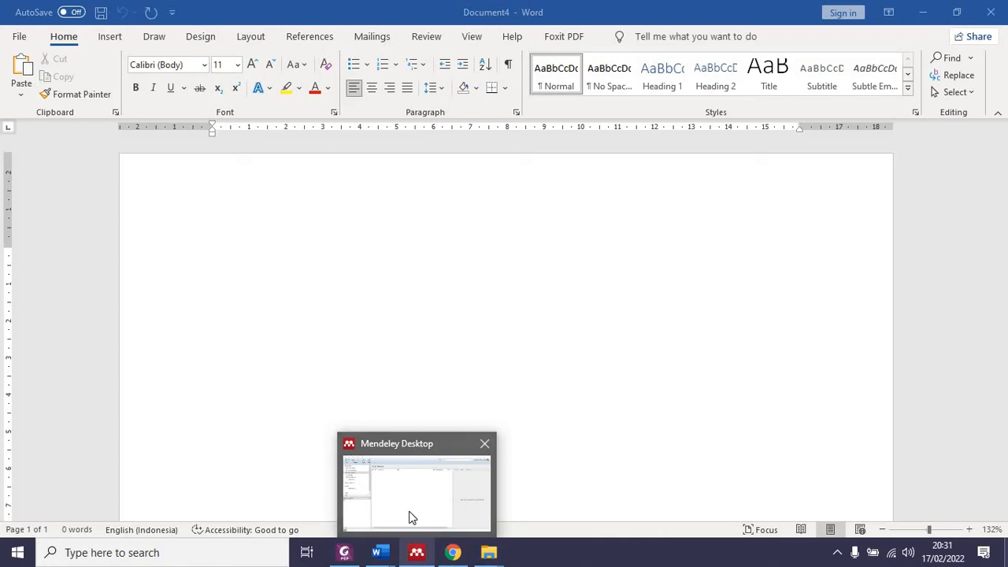
{"action": "left_click", "coordinate": [409, 516]}
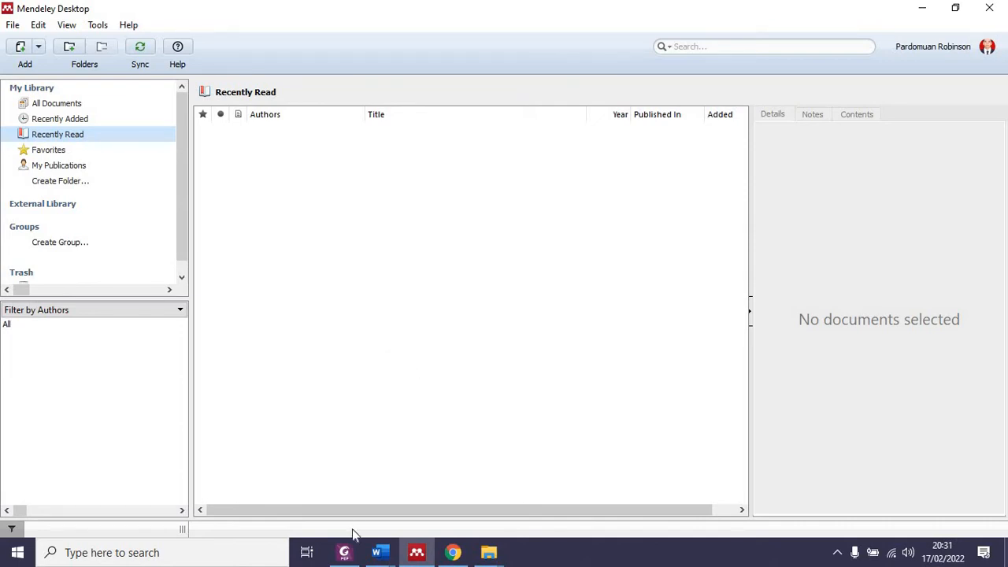
{"action": "left_click", "coordinate": [345, 552]}
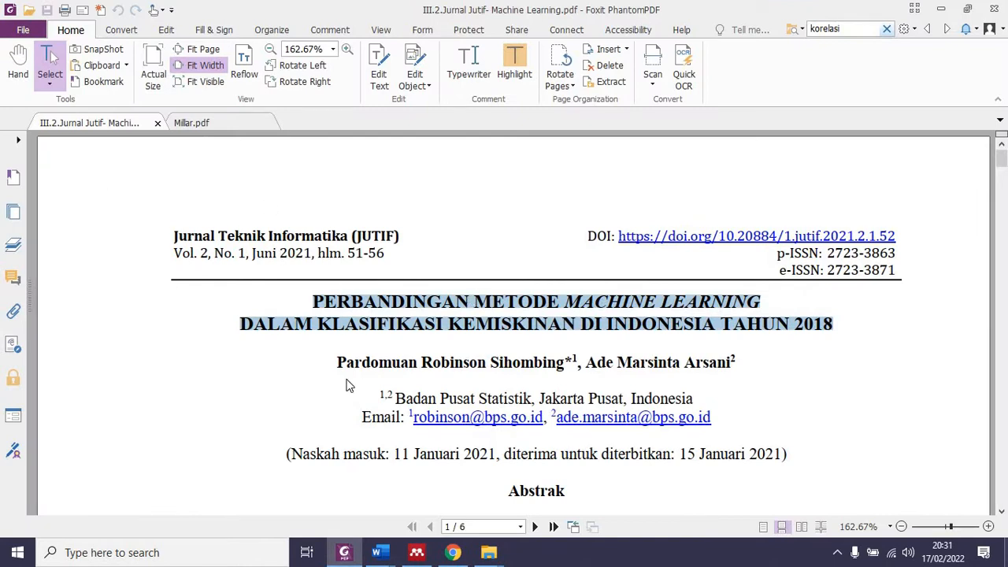
{"action": "left_click", "coordinate": [191, 125]}
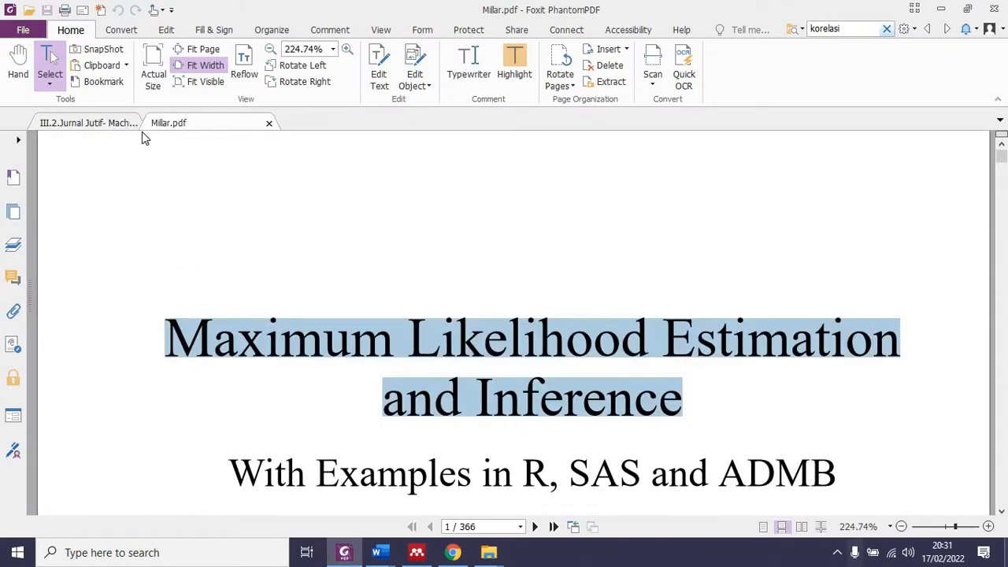
{"action": "left_click", "coordinate": [76, 124]}
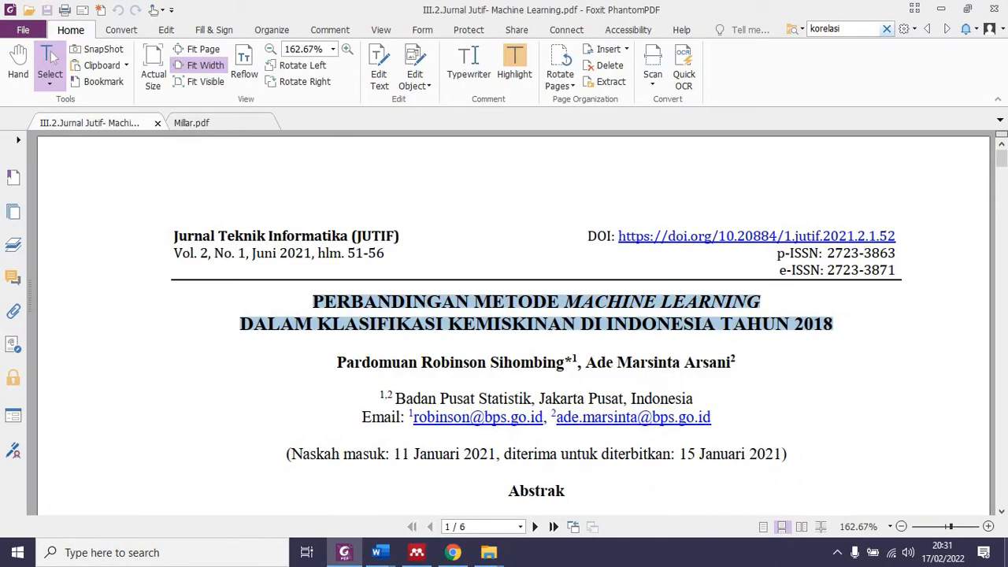
Step: Switch to Mendeley Desktop, start a manual document entry, and set its type to Journal Article after checking the available types
{"action": "left_click", "coordinate": [417, 553]}
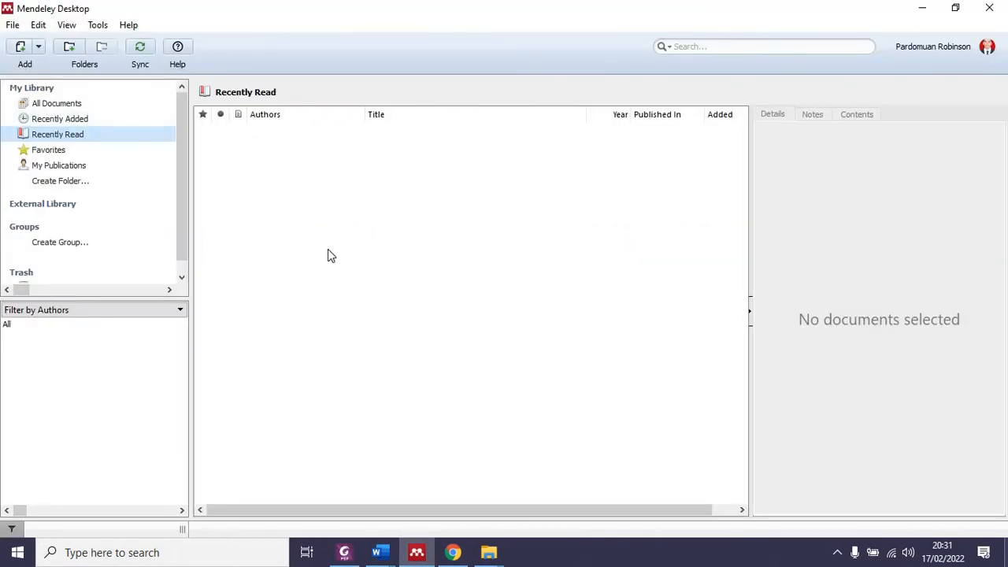
{"action": "left_click", "coordinate": [38, 45]}
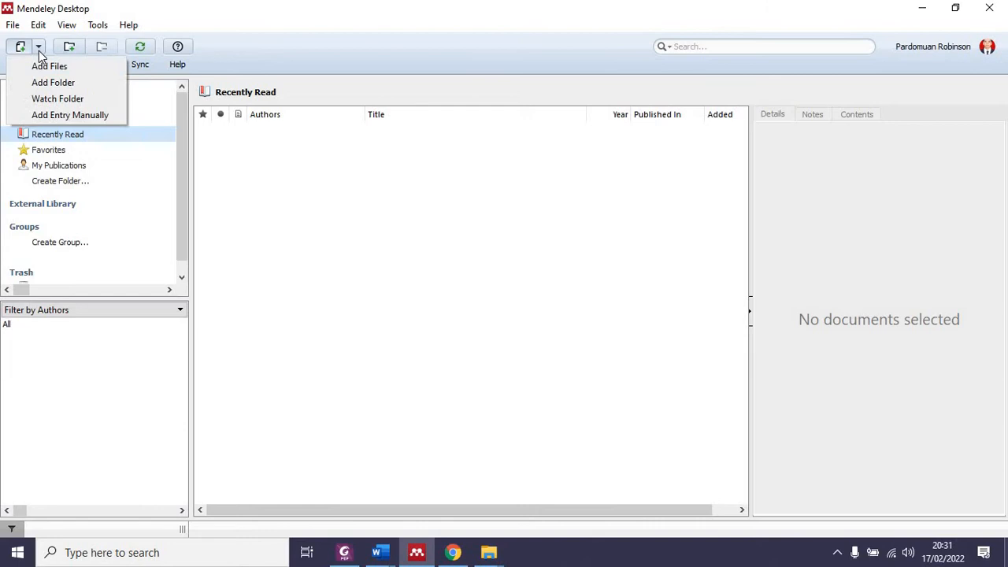
{"action": "left_click", "coordinate": [57, 116]}
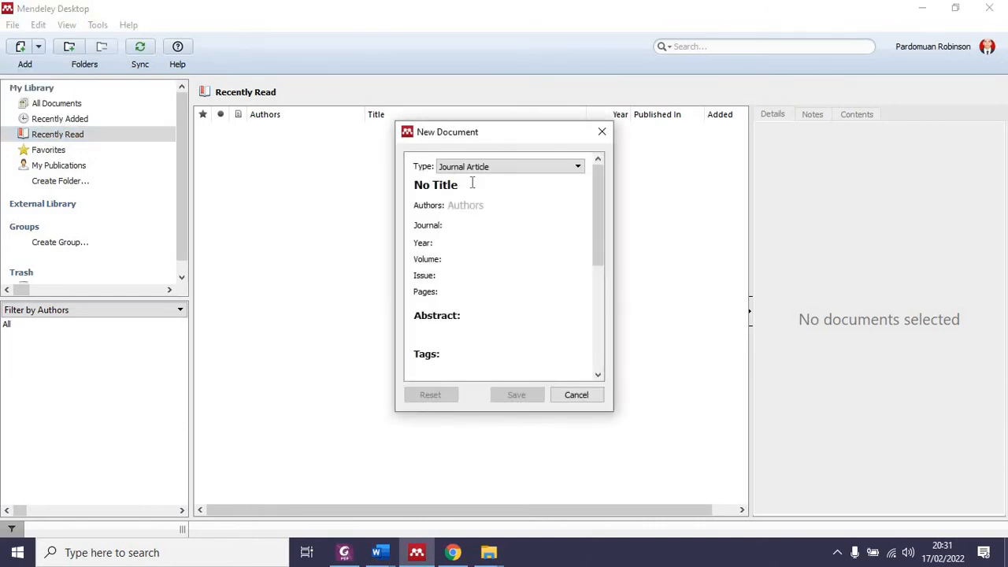
{"action": "left_click", "coordinate": [487, 169]}
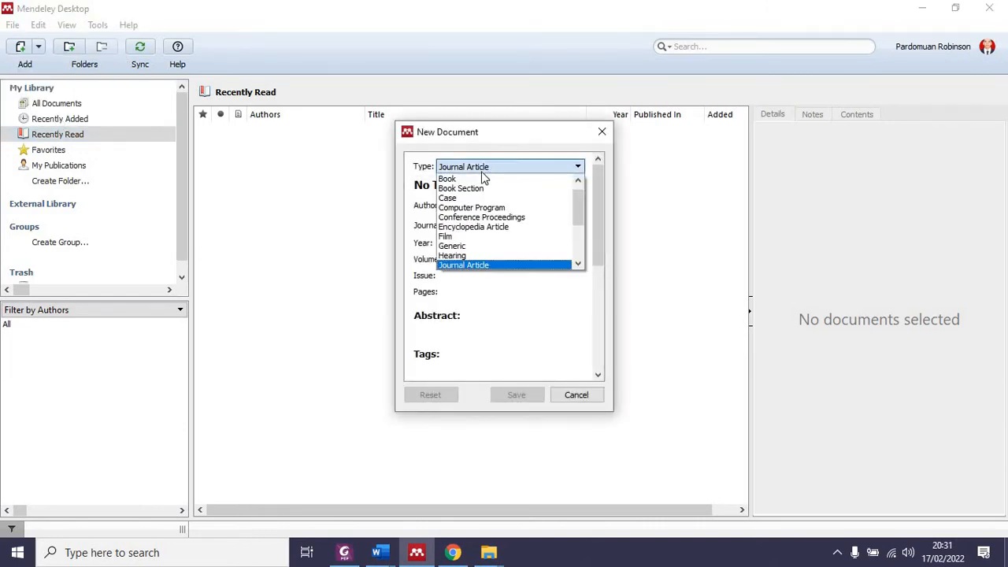
{"action": "left_click", "coordinate": [480, 179]}
{"action": "left_click", "coordinate": [485, 167]}
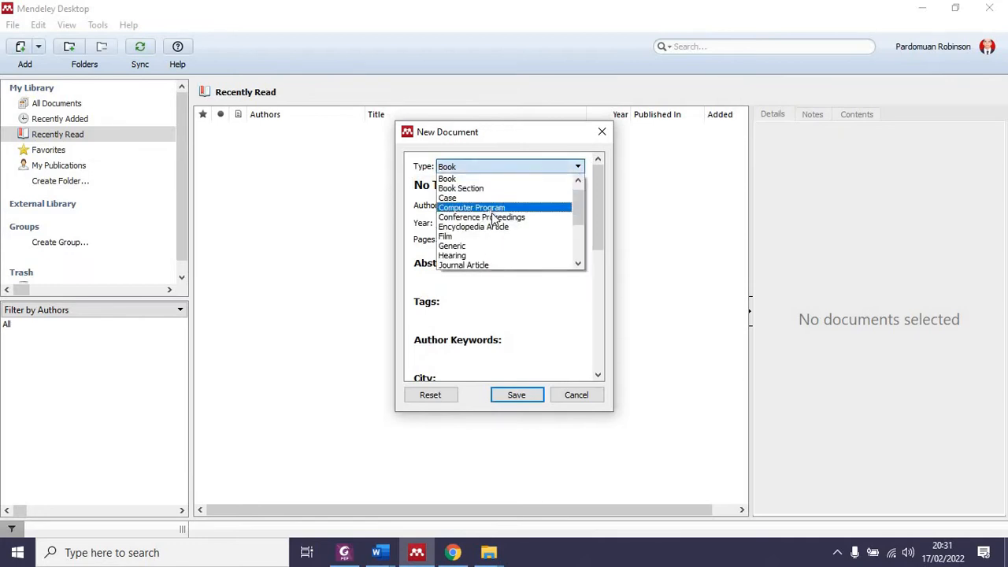
{"action": "scroll", "coordinate": [492, 237], "scroll_direction": "down", "scroll_amount": 3}
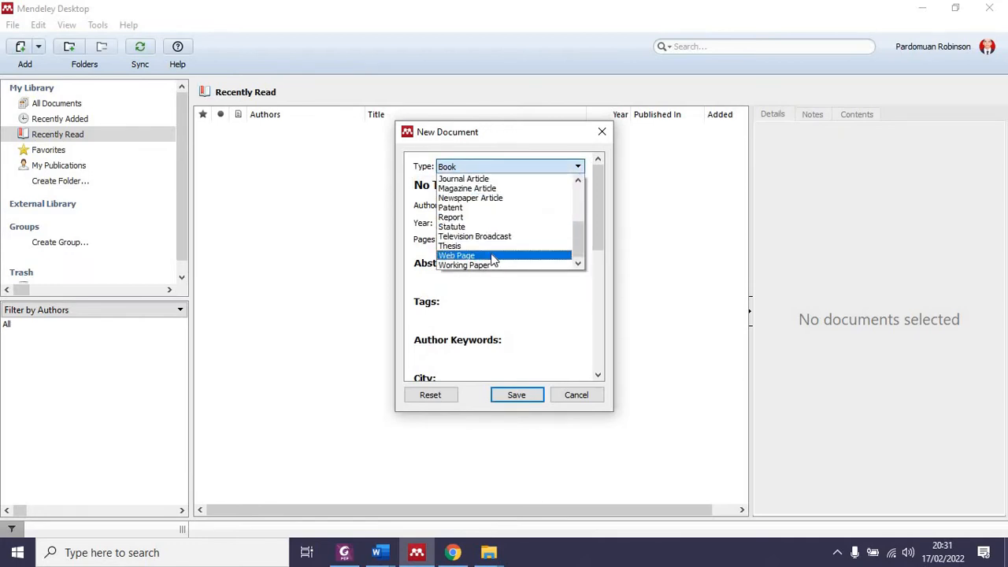
{"action": "scroll", "coordinate": [492, 251], "scroll_direction": "up", "scroll_amount": 4}
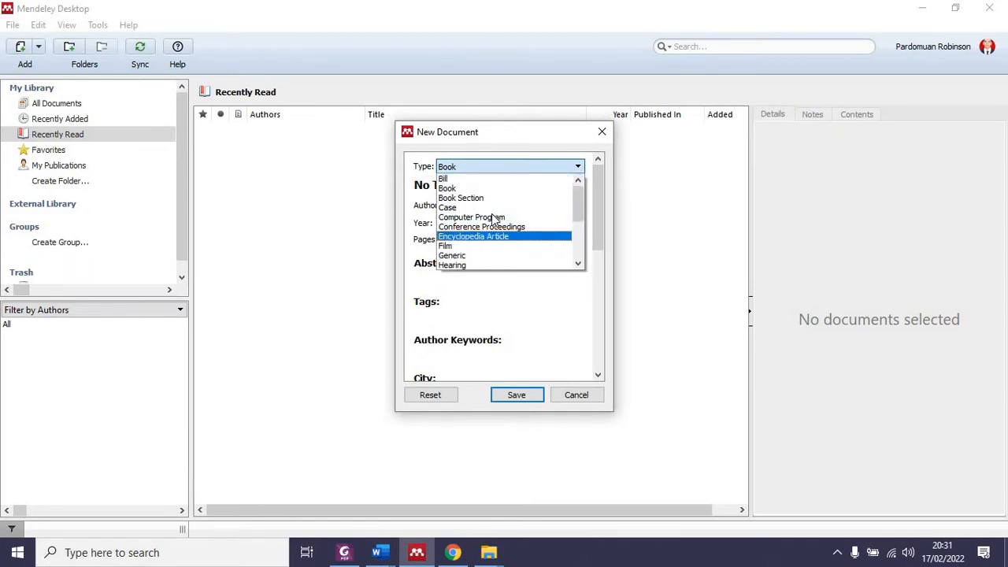
{"action": "scroll", "coordinate": [492, 235], "scroll_direction": "down", "scroll_amount": 1}
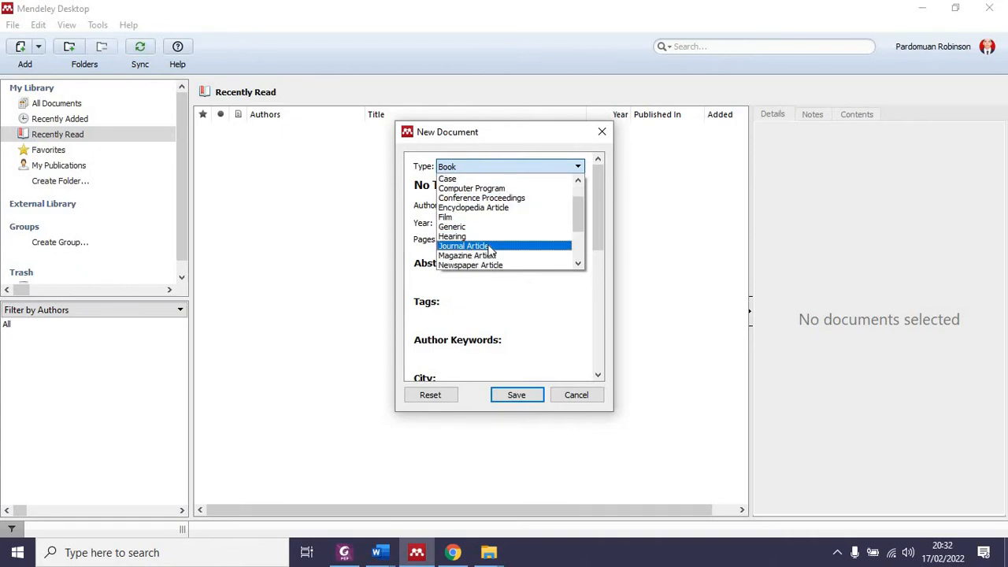
{"action": "left_click", "coordinate": [493, 245]}
Step: Copy the author line from the Machine Learning article PDF into the Authors field of the new Mendeley entry
{"action": "left_click", "coordinate": [457, 185]}
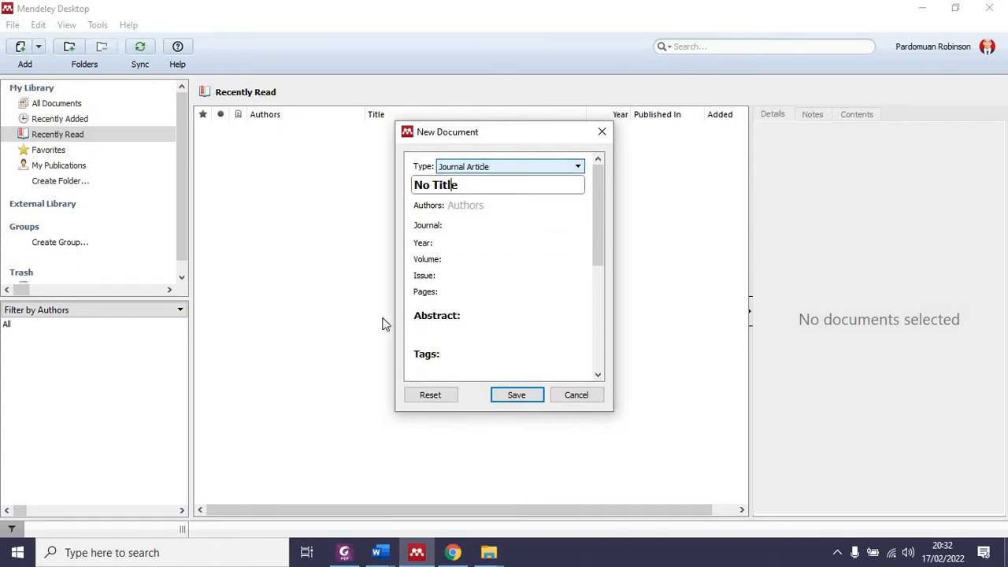
{"action": "left_click", "coordinate": [476, 206]}
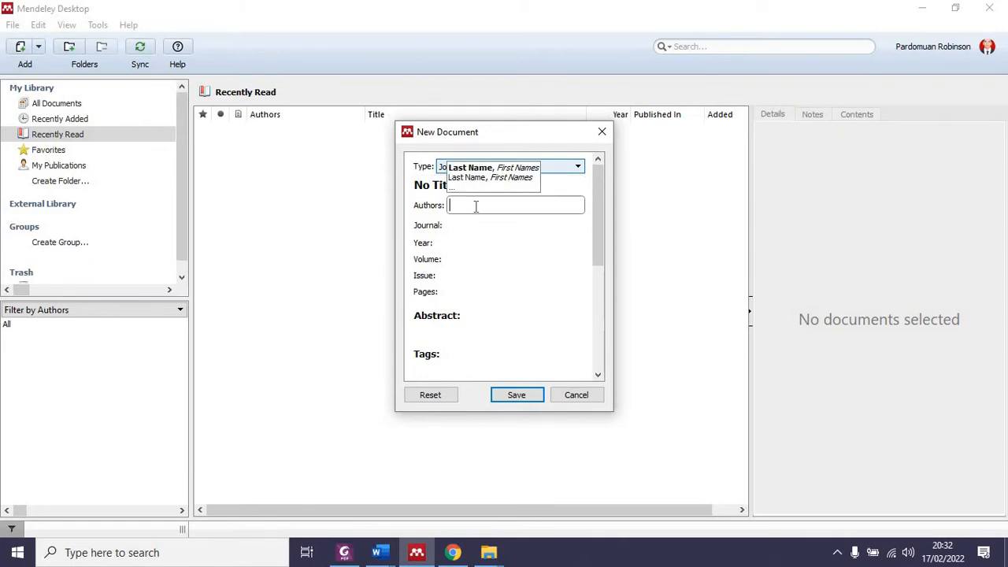
{"action": "left_click", "coordinate": [347, 554]}
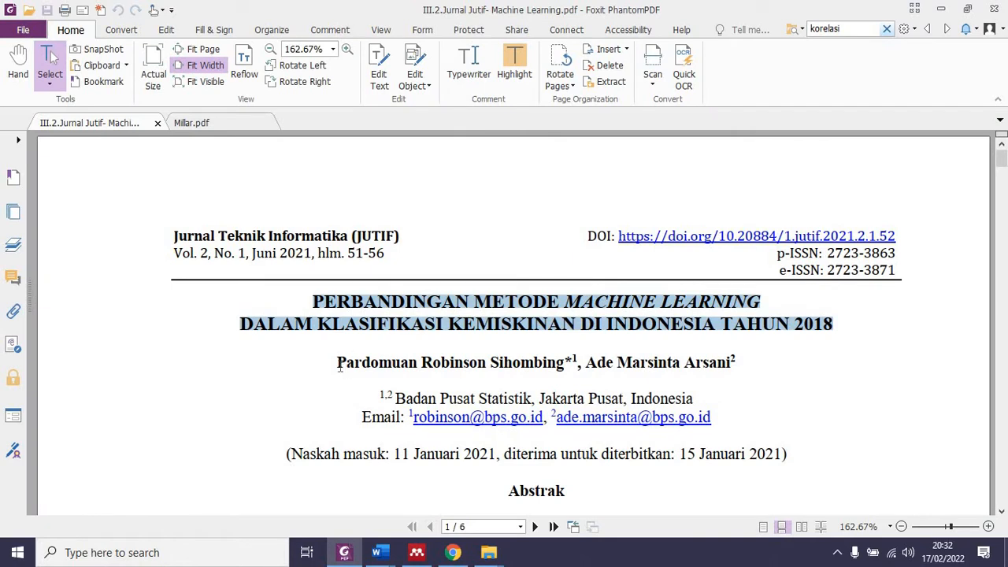
{"action": "left_click_drag", "start_coordinate": [339, 364], "coordinate": [745, 362]}
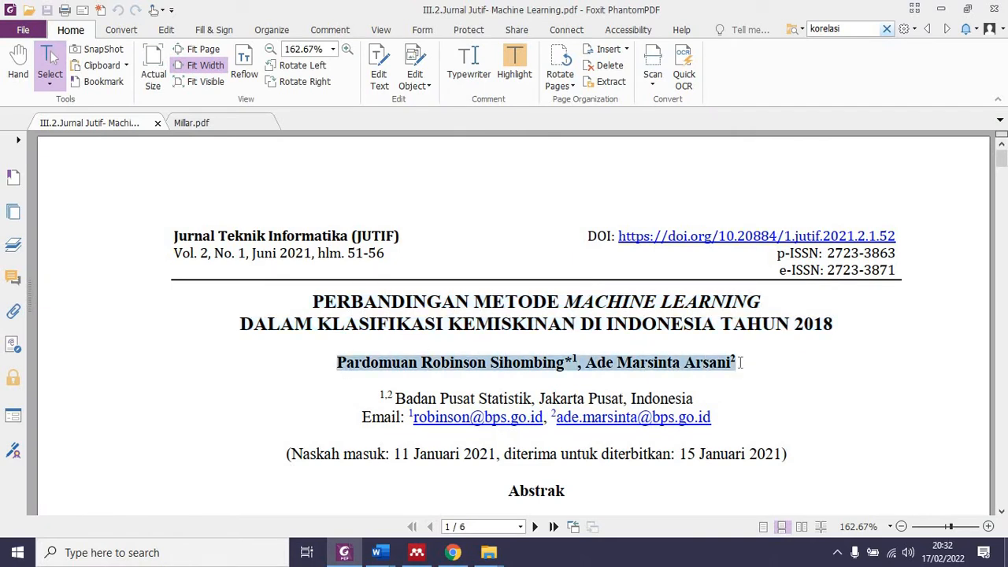
{"action": "left_click", "coordinate": [417, 552]}
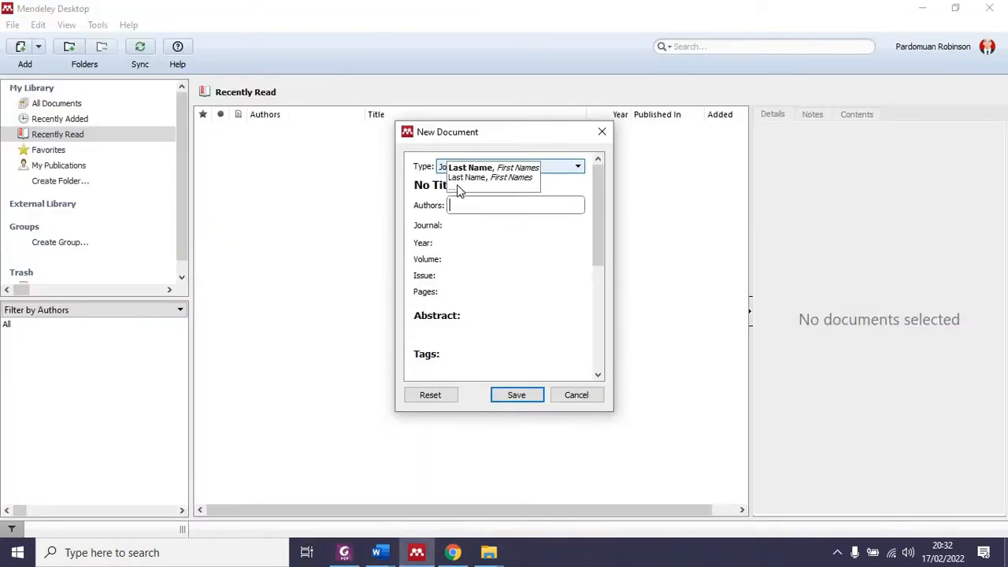
{"action": "type", "text": "Pardomuan Robinson"}
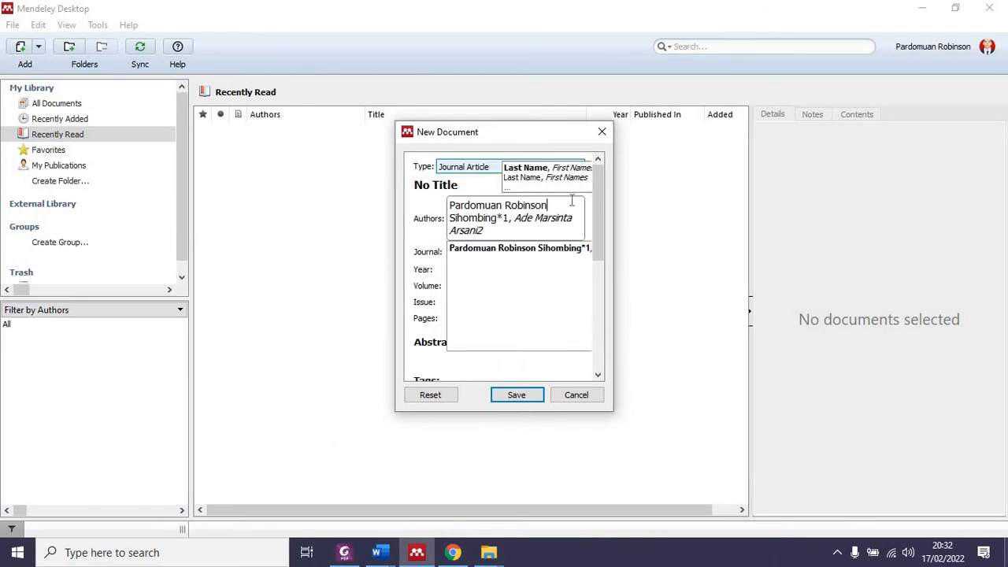
Step: Replace the "*1," marker after the first author's name with a semicolon and commit the Authors field
{"action": "left_click_drag", "start_coordinate": [497, 219], "coordinate": [514, 222]}
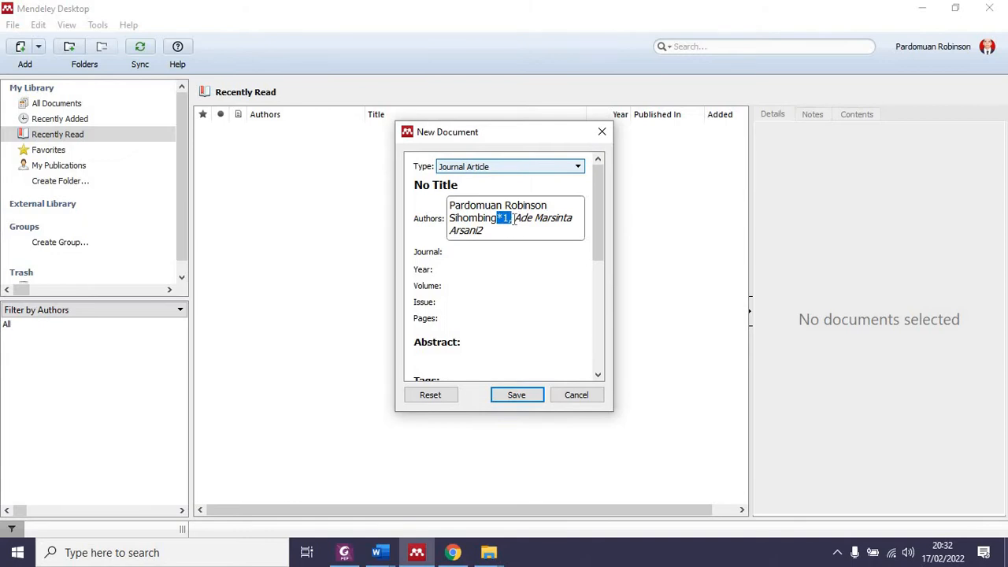
{"action": "type", "text": ";"}
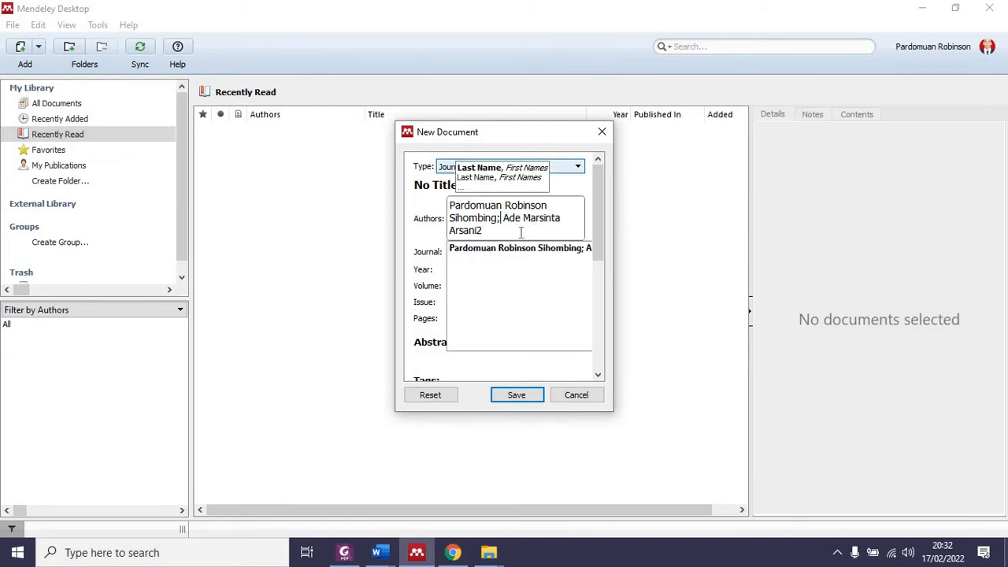
{"action": "left_click", "coordinate": [411, 236]}
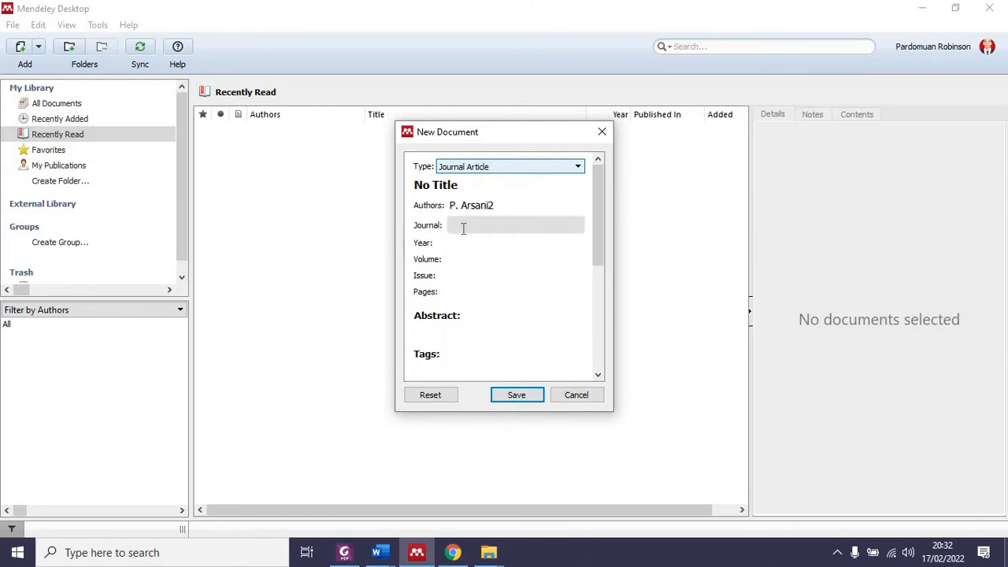
Step: Delete the second author's surname from the start of the Authors field and replace the semicolon between the names with a comma
{"action": "left_click", "coordinate": [473, 208]}
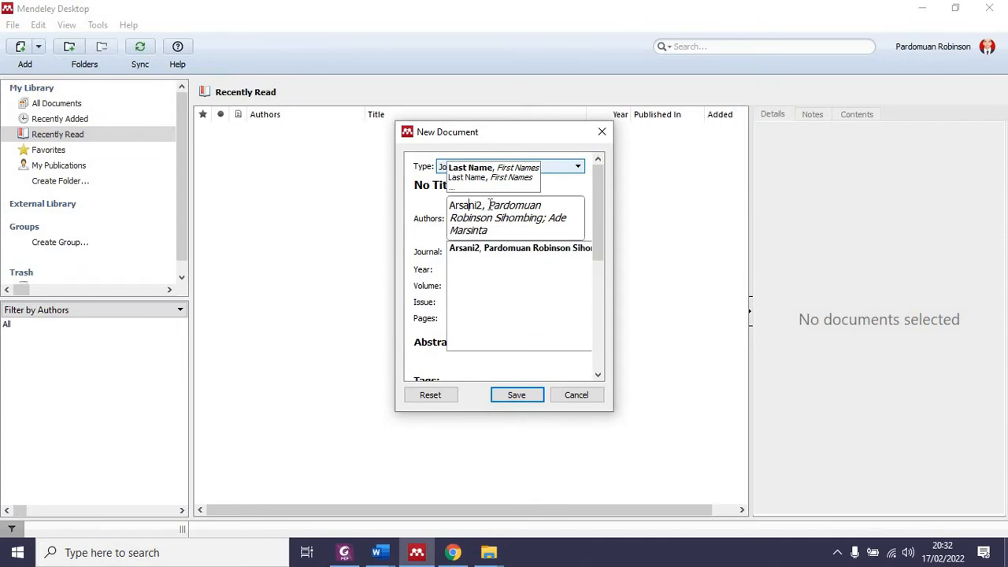
{"action": "left_click_drag", "start_coordinate": [483, 205], "coordinate": [446, 205]}
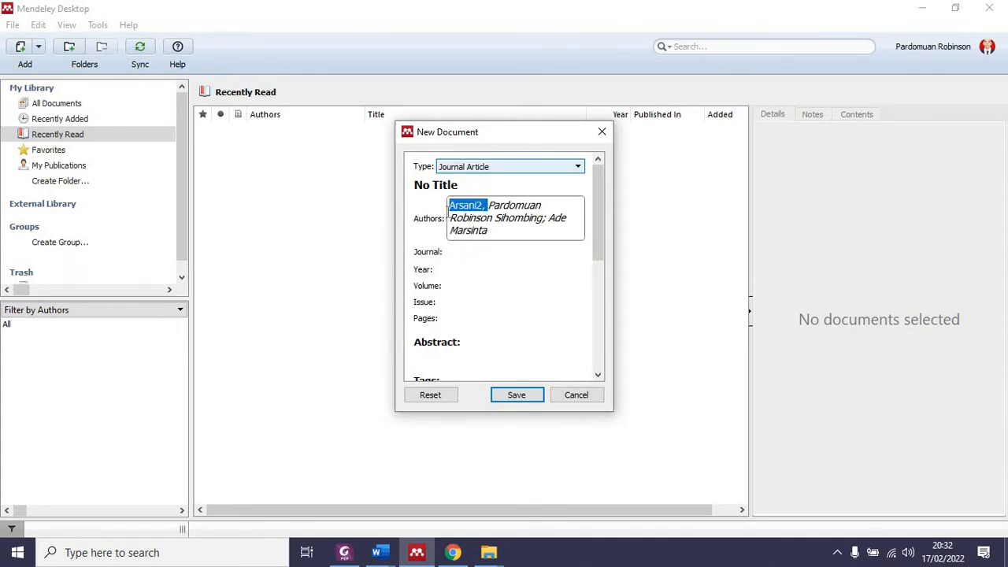
{"action": "key", "text": "BackSpace"}
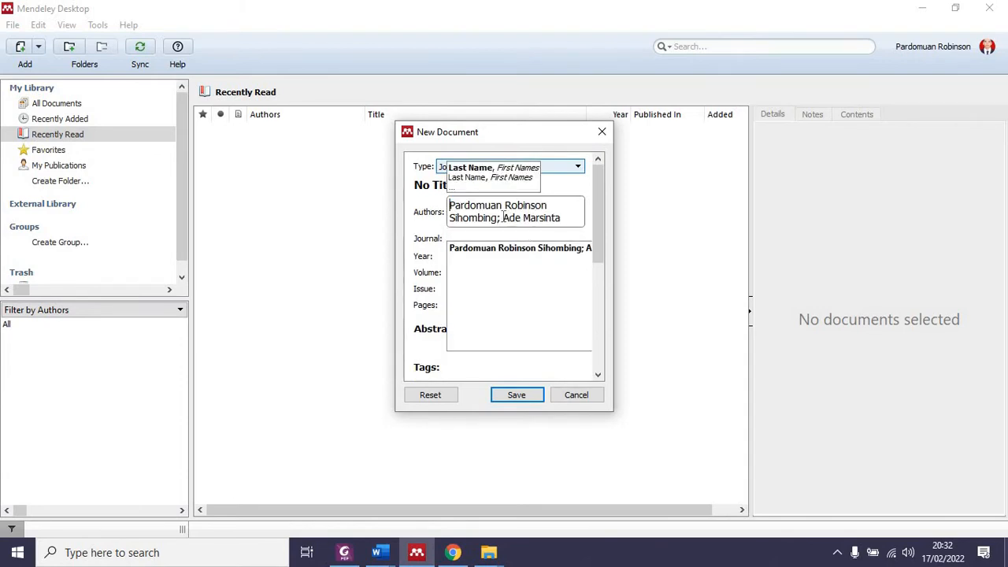
{"action": "left_click_drag", "start_coordinate": [503, 218], "coordinate": [498, 219]}
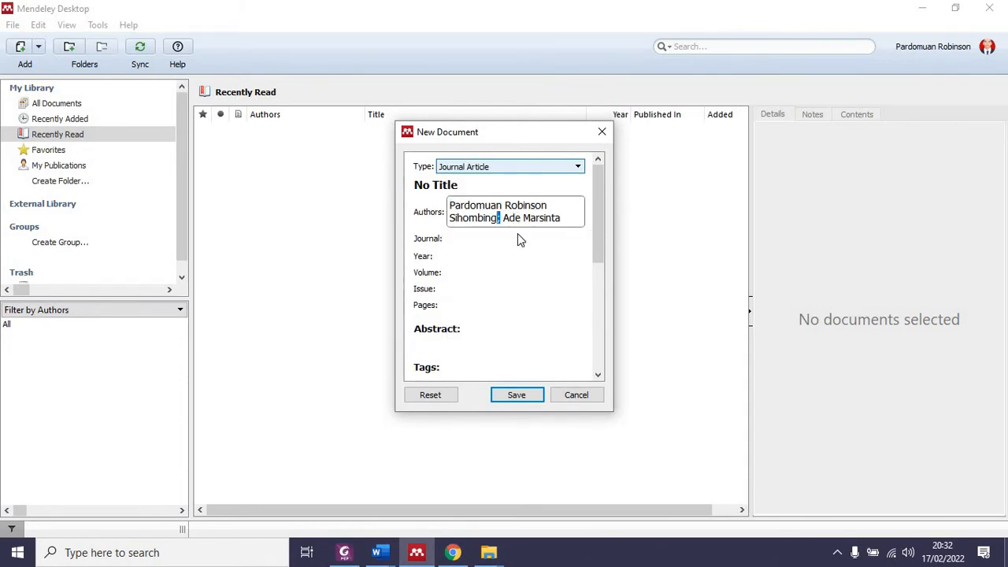
{"action": "type", "text": ","}
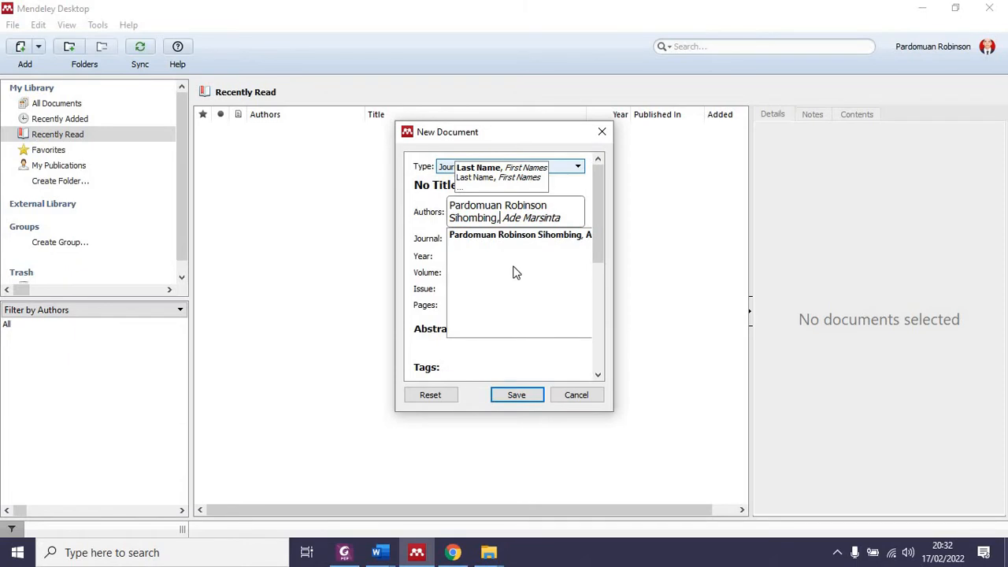
{"action": "key", "text": "Return"}
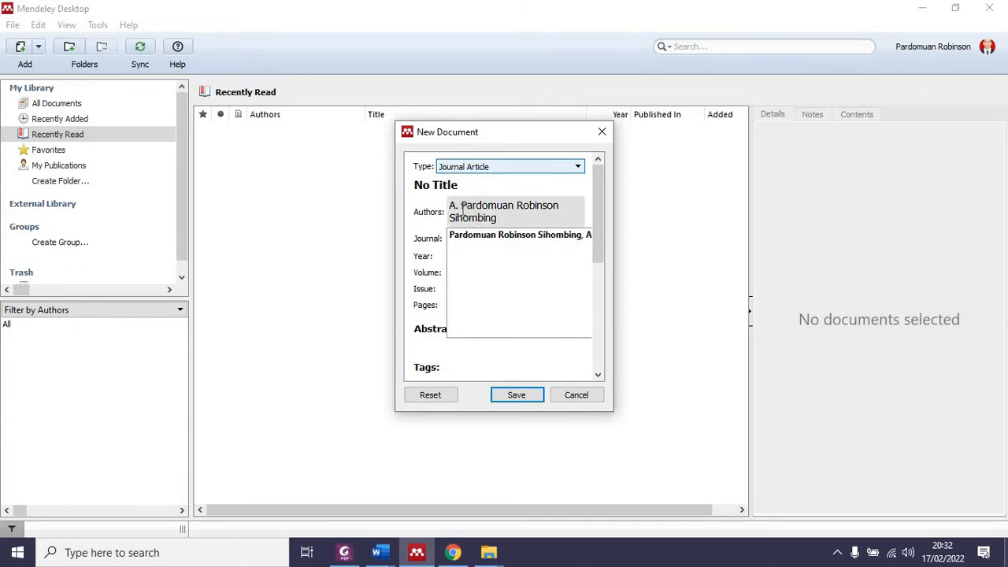
Step: Cut the second author's remaining names and the comma from the Authors field so only the first author's full name is kept
{"action": "left_click", "coordinate": [462, 208]}
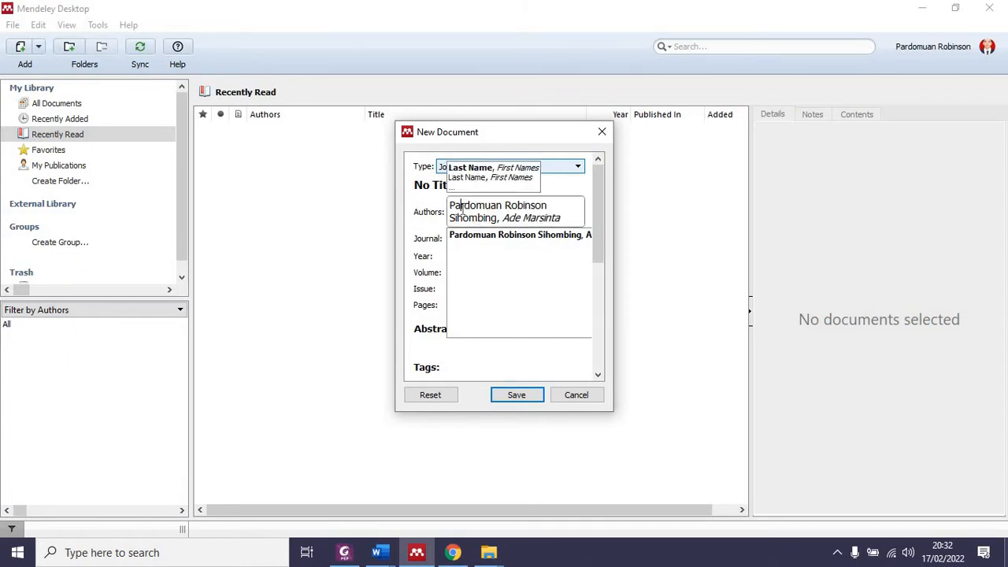
{"action": "double_click", "coordinate": [499, 219]}
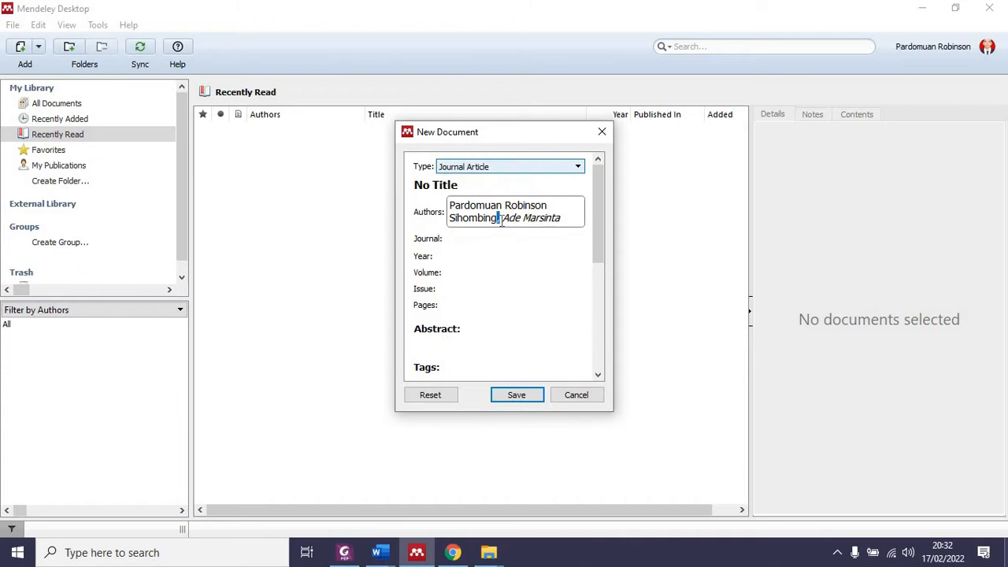
{"action": "left_click_drag", "start_coordinate": [504, 220], "coordinate": [562, 217]}
{"action": "key", "text": "ctrl+c"}
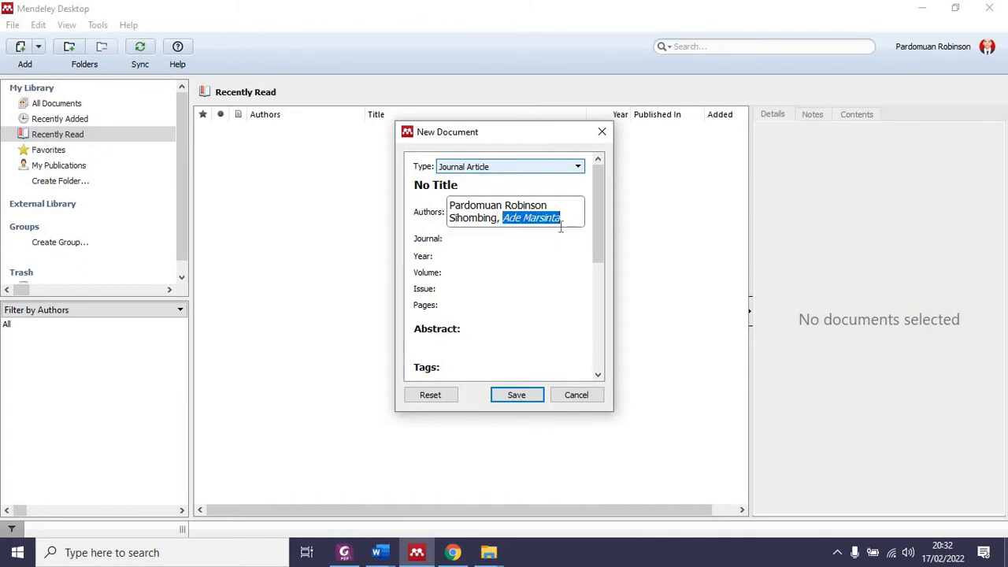
{"action": "key", "text": "BackSpace"}
{"action": "double_click", "coordinate": [498, 220]}
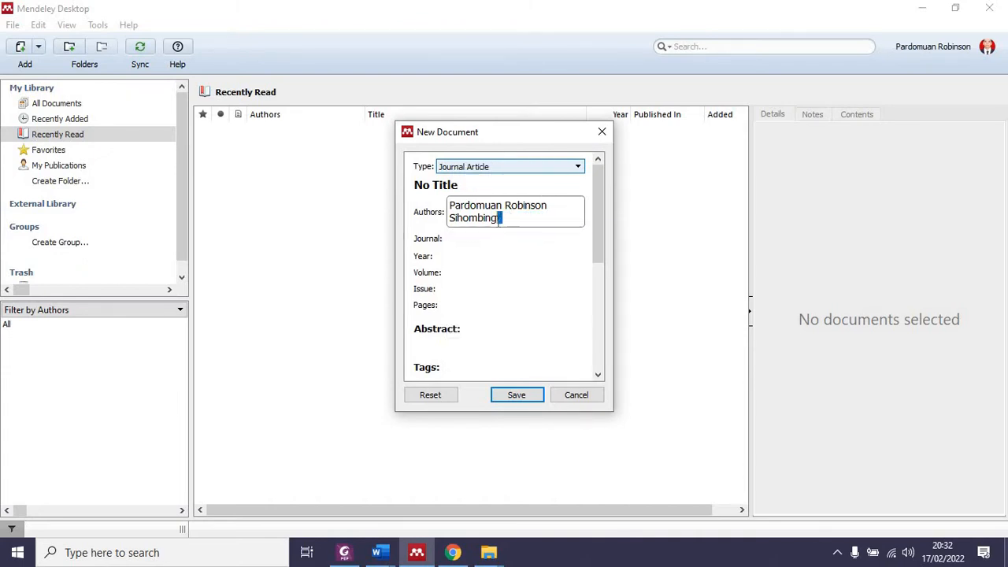
{"action": "key", "text": "BackSpace"}
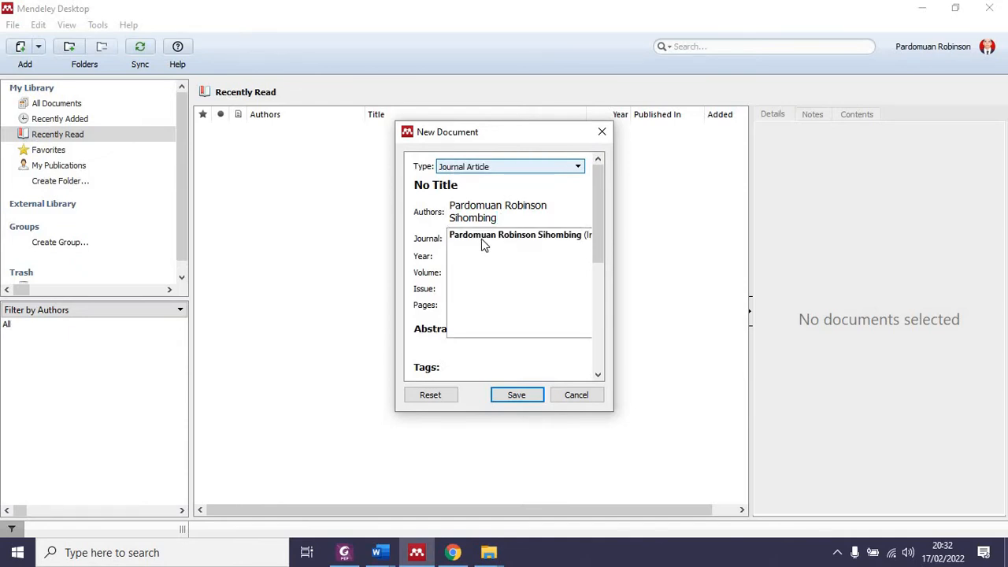
{"action": "left_click", "coordinate": [454, 237]}
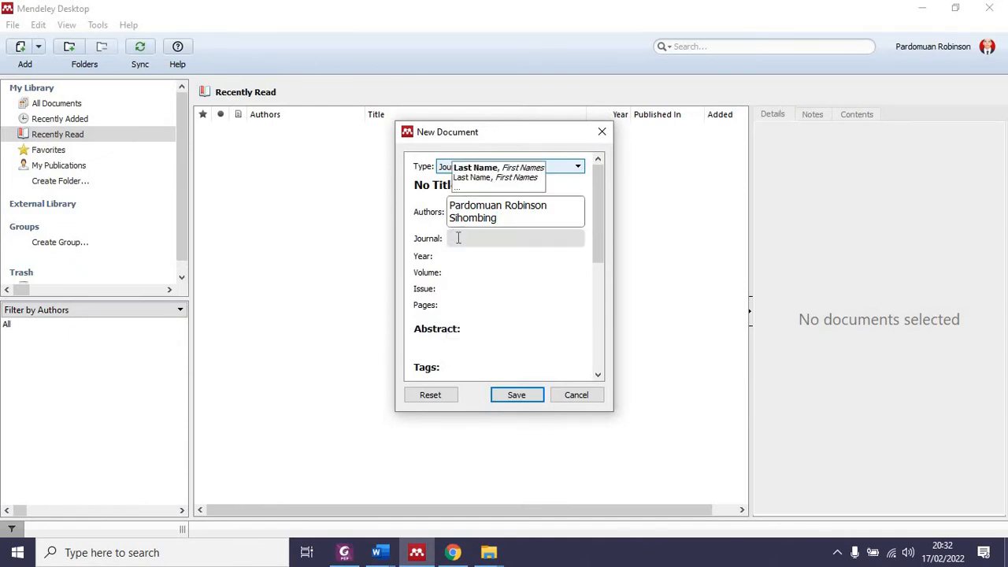
Step: Copy the journal name "Jurnal Teknik Informatika (JUTIF)" from the article PDF into the Journal field of the Mendeley entry
{"action": "left_click", "coordinate": [343, 553]}
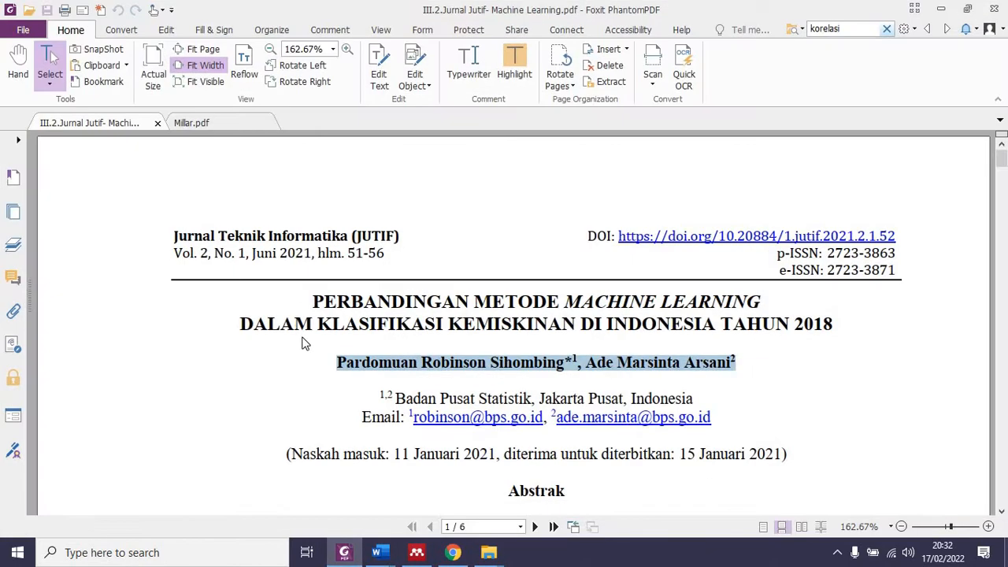
{"action": "left_click_drag", "start_coordinate": [169, 237], "coordinate": [422, 240]}
{"action": "left_click", "coordinate": [346, 553]}
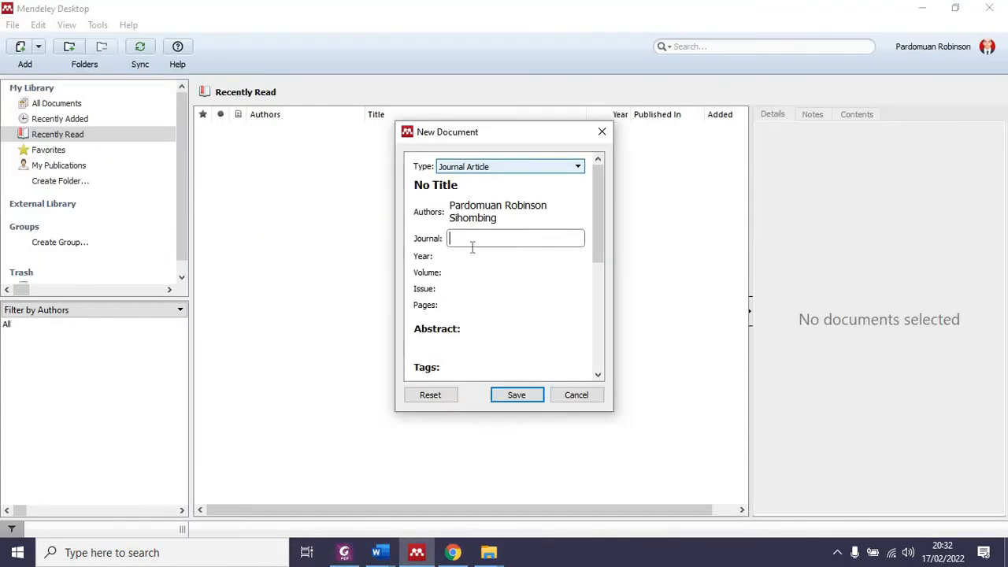
{"action": "key", "text": "ctrl+v"}
{"action": "left_click_drag", "start_coordinate": [514, 240], "coordinate": [388, 233]}
{"action": "key", "text": "BackSpace"}
{"action": "left_click", "coordinate": [344, 552]}
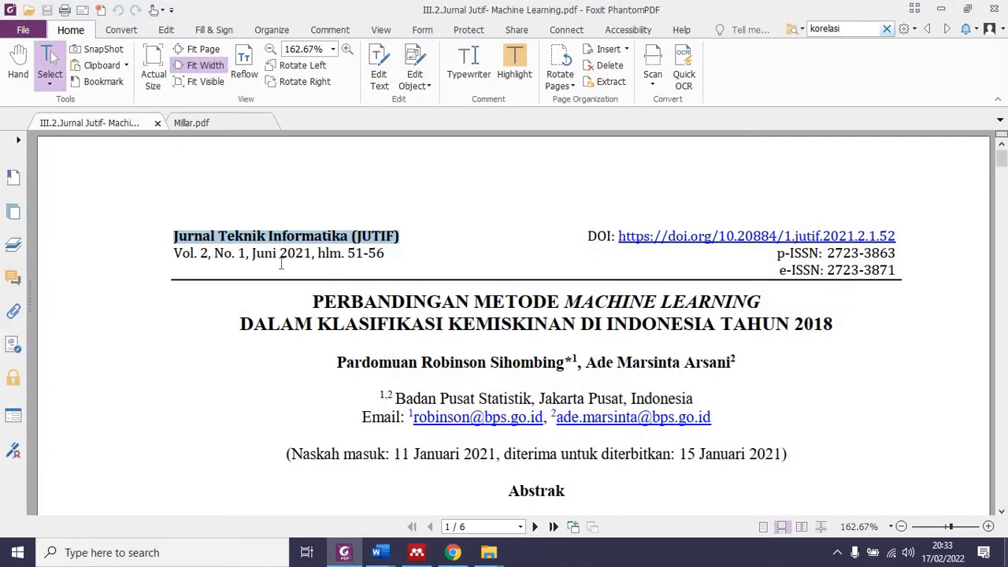
{"action": "right_click", "coordinate": [272, 250]}
{"action": "left_click", "coordinate": [288, 255]}
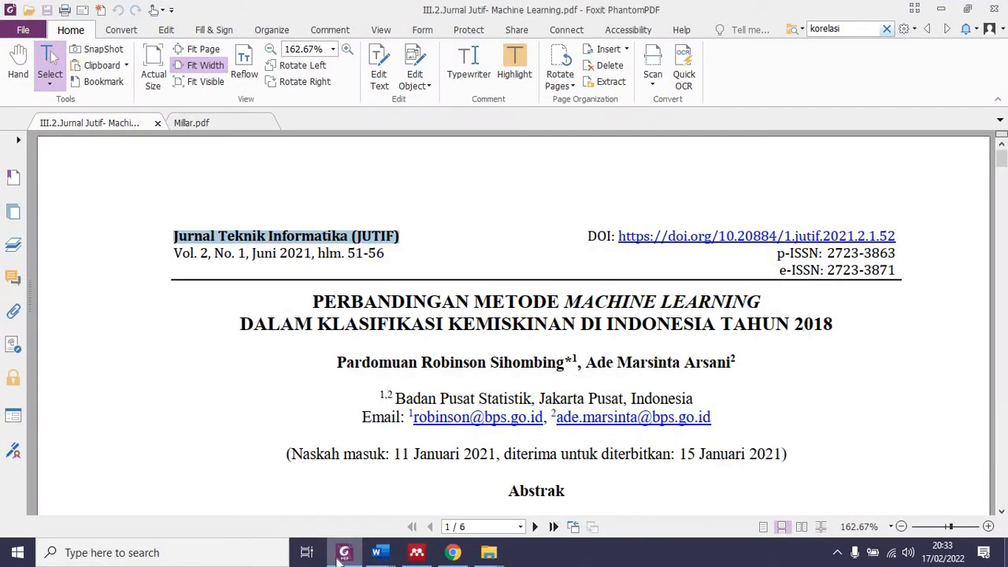
{"action": "key", "text": "alt+Tab"}
{"action": "key", "text": "ctrl+v"}
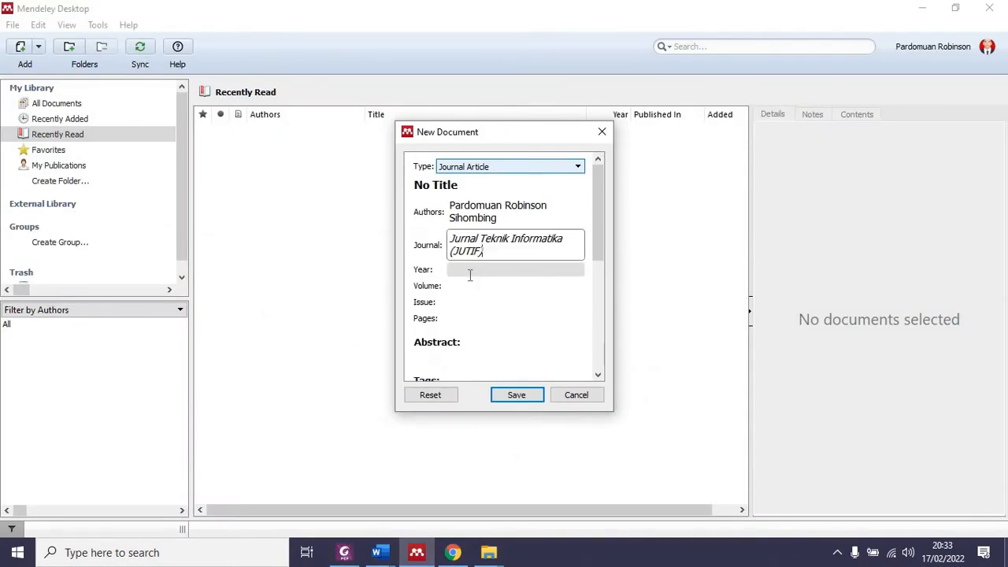
Step: Set the article's year to 2021, volume to 2 and issue to 1
{"action": "left_click", "coordinate": [475, 270]}
{"action": "type", "text": "202"}
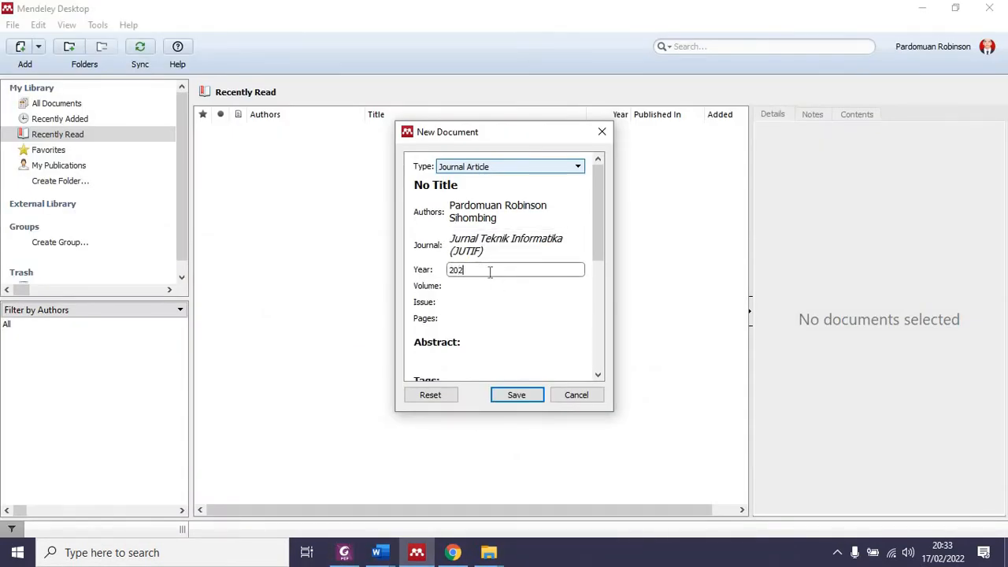
{"action": "type", "text": "1"}
{"action": "left_click", "coordinate": [466, 287]}
{"action": "type", "text": "2"}
{"action": "left_click", "coordinate": [463, 302]}
{"action": "type", "text": "1"}
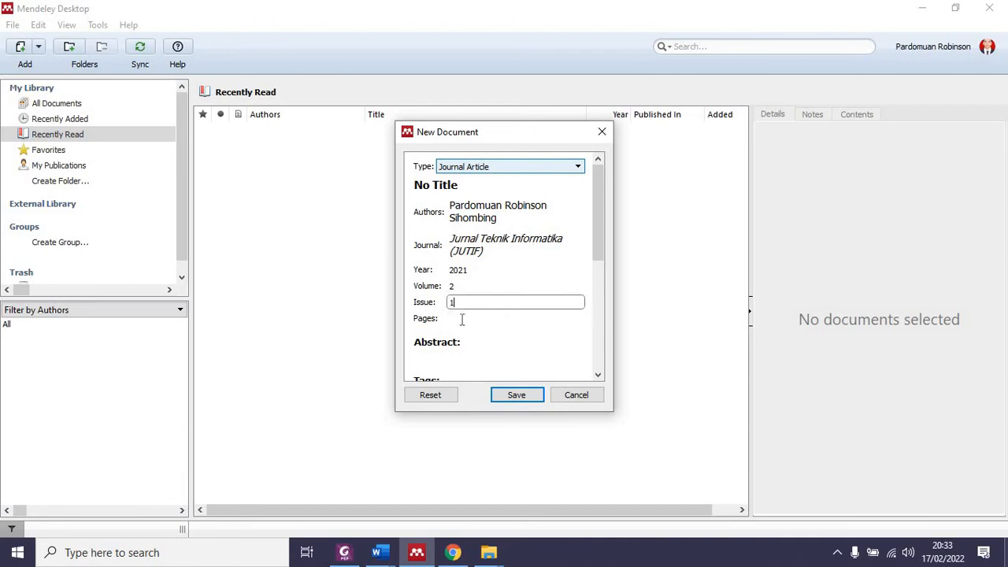
Step: Copy the page range 51-56 from the article PDF into the Pages field and save the new entry
{"action": "left_click", "coordinate": [462, 319]}
{"action": "left_click", "coordinate": [344, 552]}
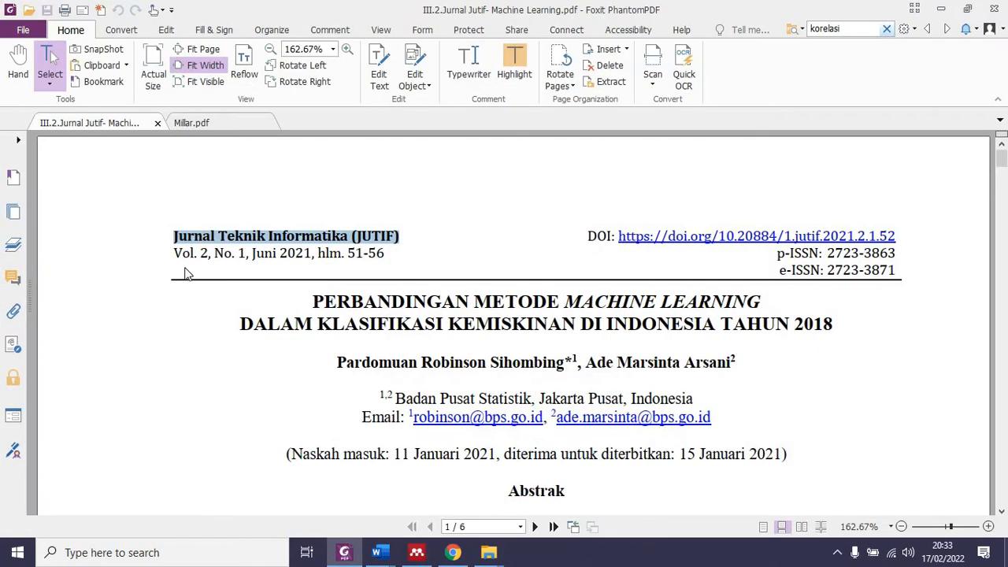
{"action": "left_click_drag", "start_coordinate": [347, 254], "coordinate": [385, 260]}
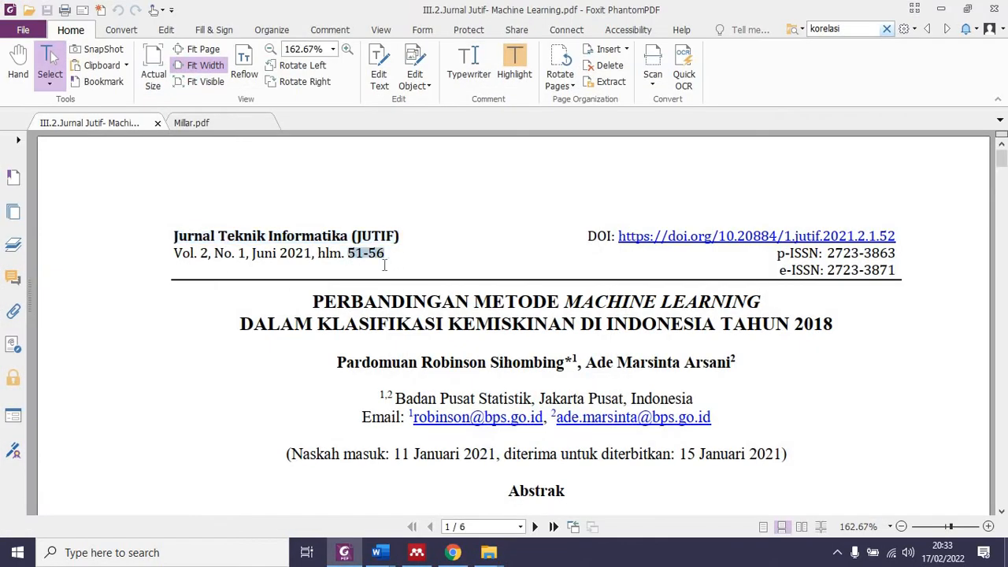
{"action": "left_click", "coordinate": [344, 553]}
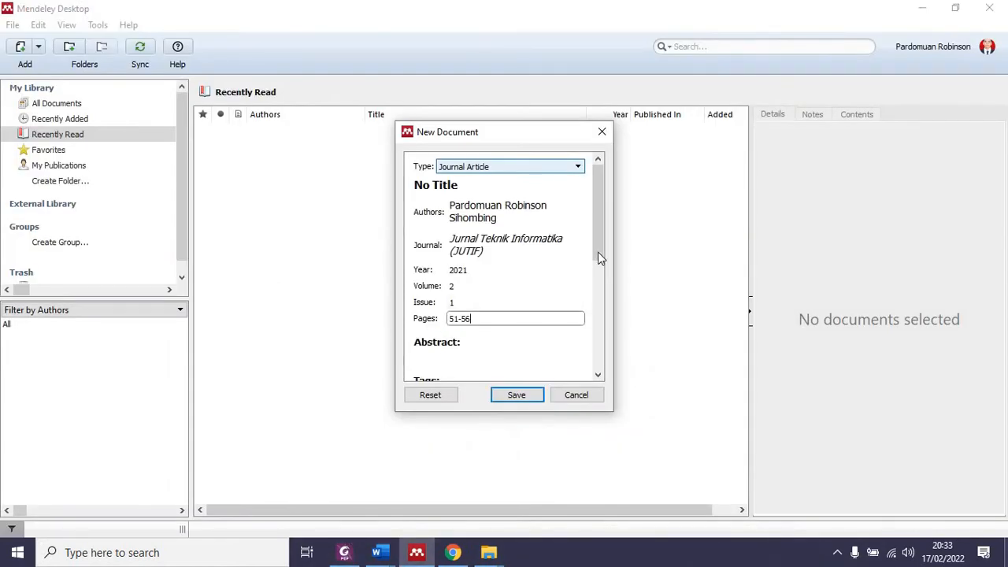
{"action": "left_click_drag", "start_coordinate": [598, 252], "coordinate": [599, 369]}
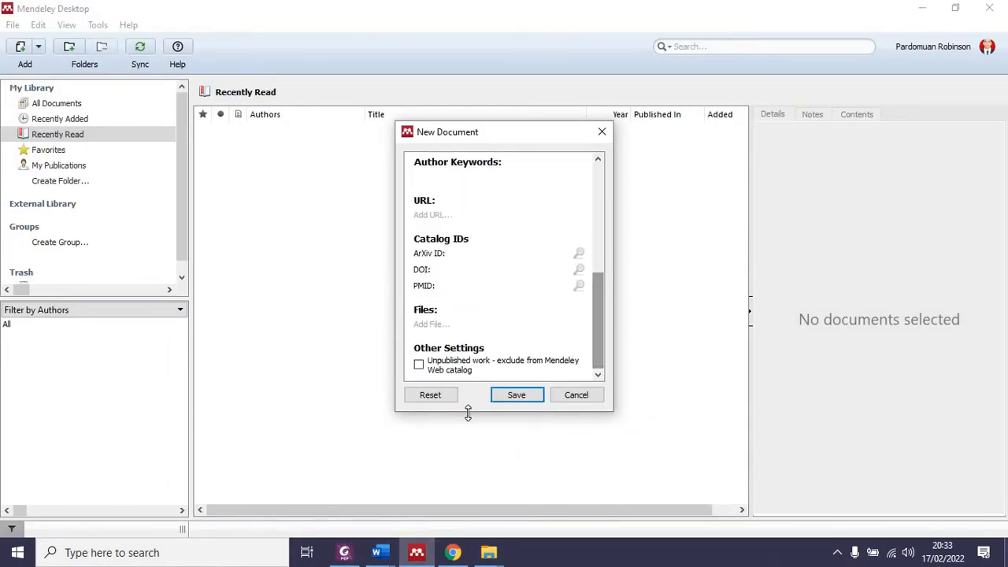
{"action": "left_click", "coordinate": [516, 397]}
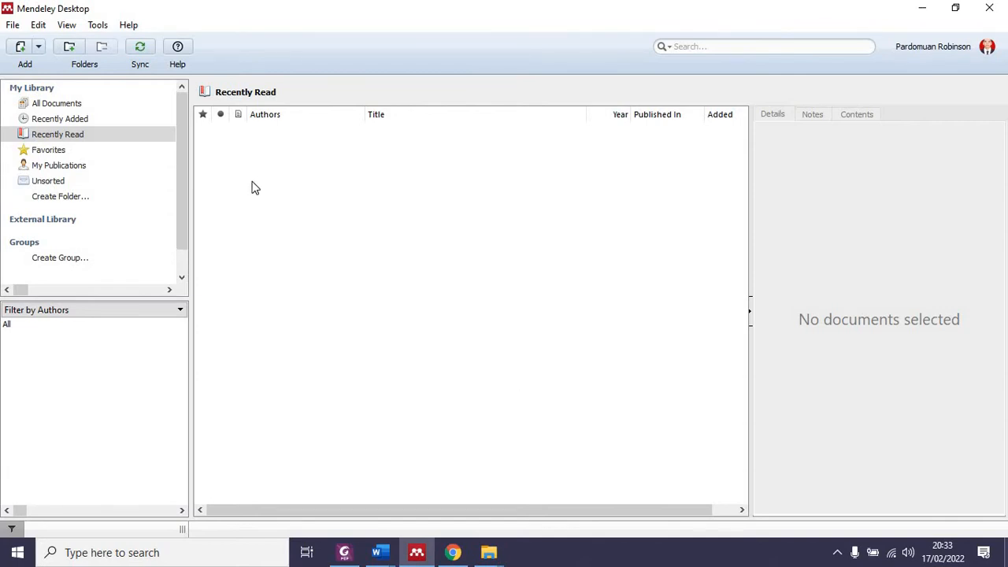
Step: Show all documents in the library and select the saved article to view its details
{"action": "left_click", "coordinate": [97, 137]}
{"action": "left_click", "coordinate": [250, 223]}
{"action": "left_click", "coordinate": [57, 137]}
{"action": "left_click_drag", "start_coordinate": [189, 227], "coordinate": [176, 174]}
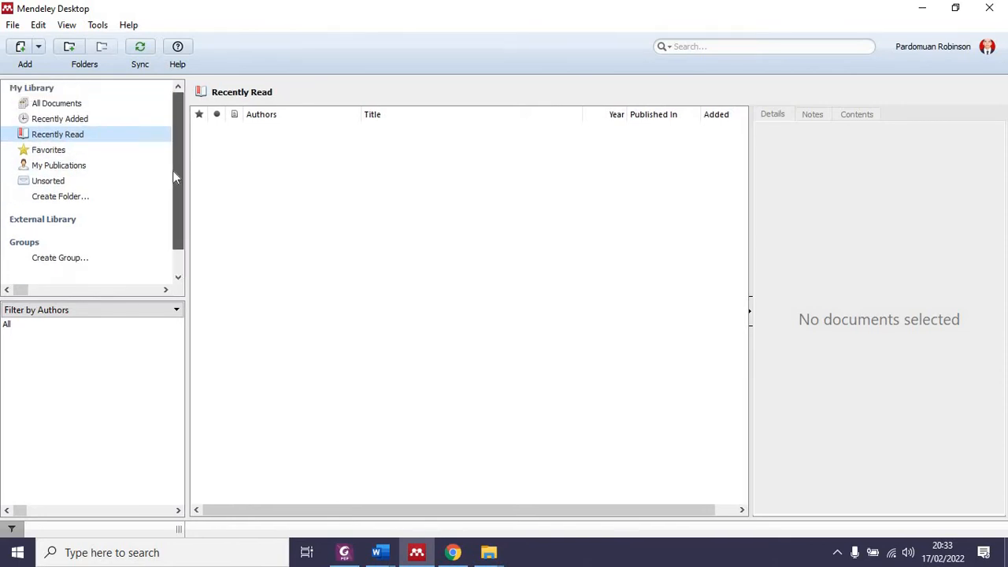
{"action": "left_click", "coordinate": [55, 105]}
{"action": "left_click", "coordinate": [256, 142]}
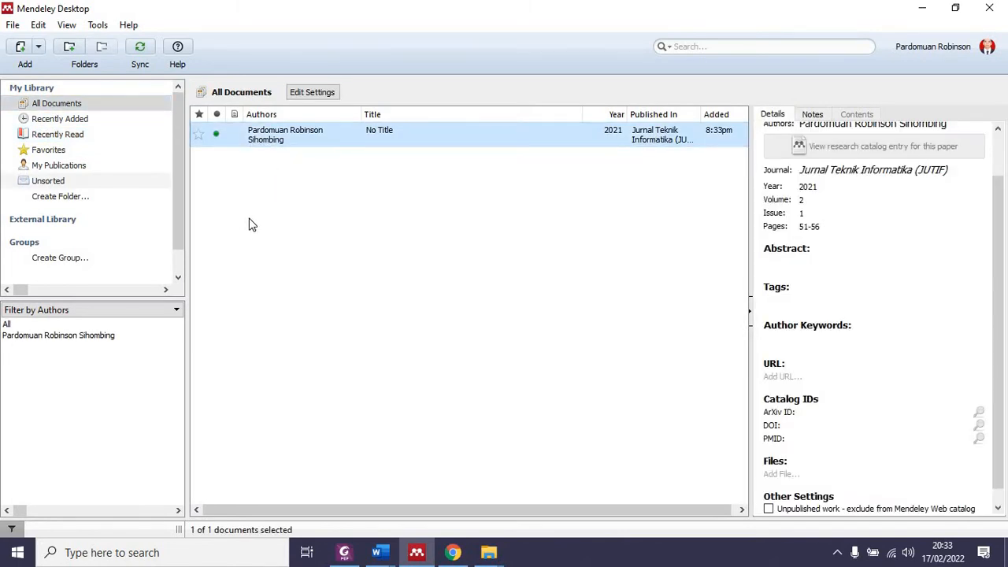
Step: Start another manual entry and set its document type to Book
{"action": "left_click", "coordinate": [38, 46]}
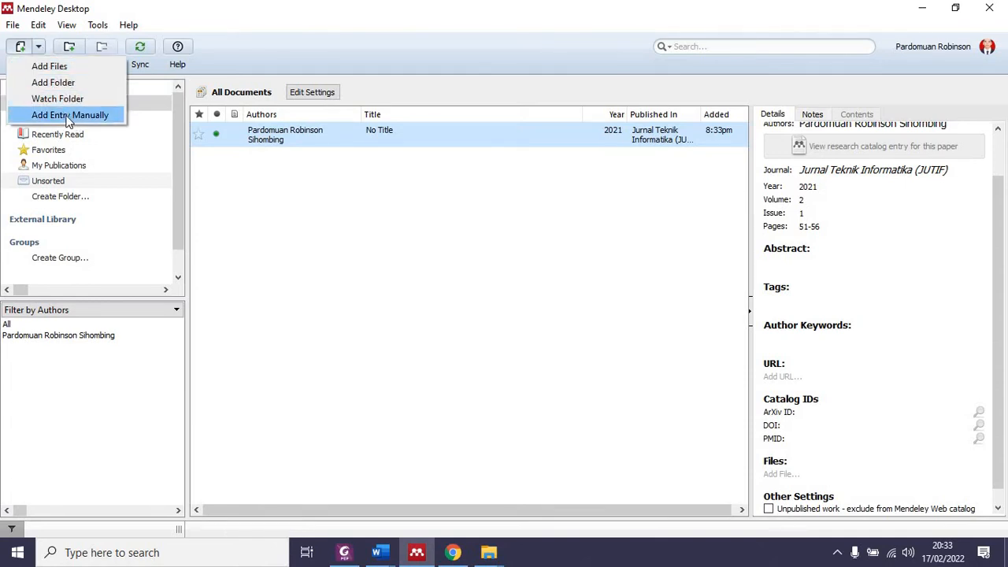
{"action": "left_click", "coordinate": [70, 116]}
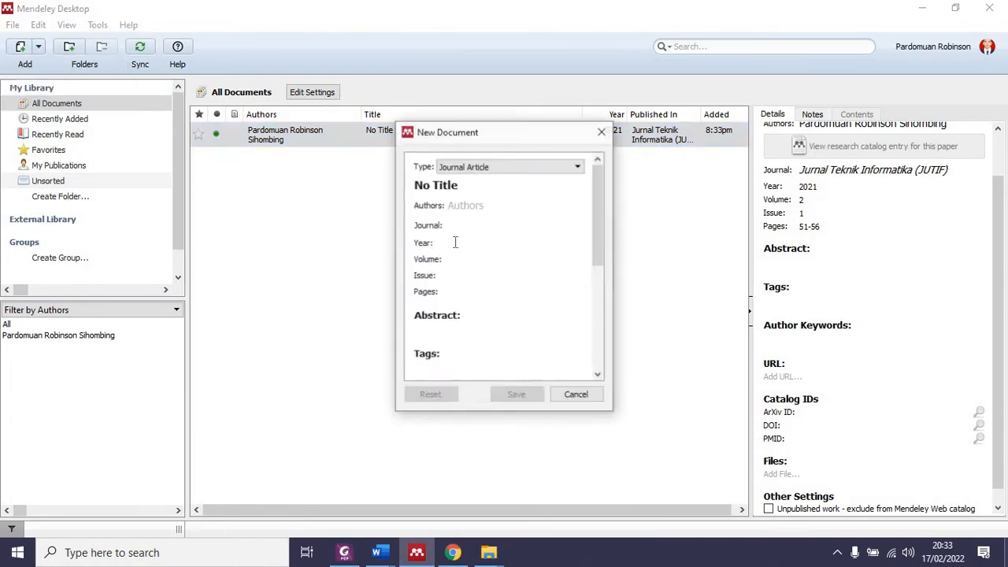
{"action": "left_click", "coordinate": [483, 168]}
{"action": "left_click", "coordinate": [476, 180]}
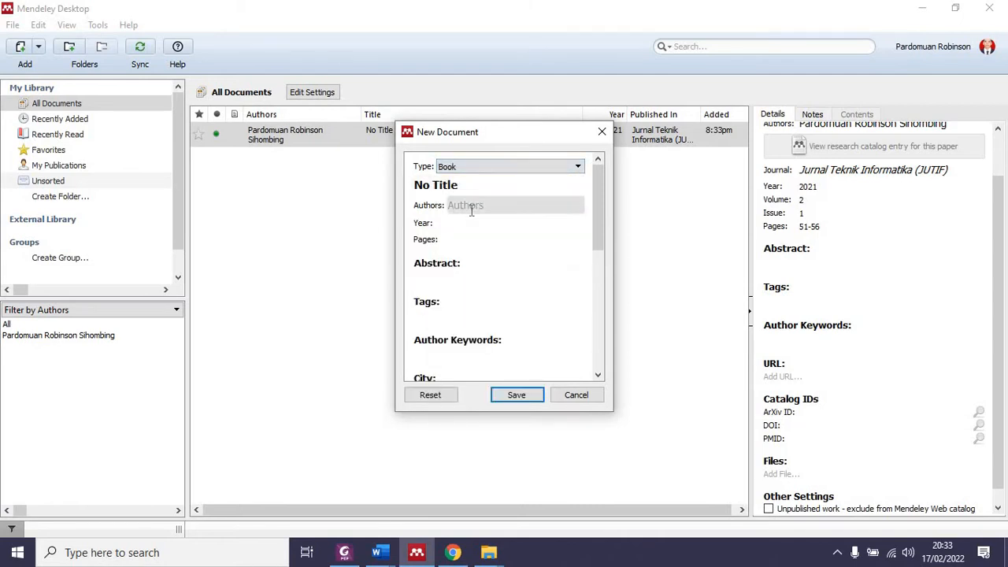
Step: Activate the book's Authors field, then open Millar.pdf and select the author's name on its title page
{"action": "left_click", "coordinate": [466, 204]}
{"action": "left_click", "coordinate": [345, 555]}
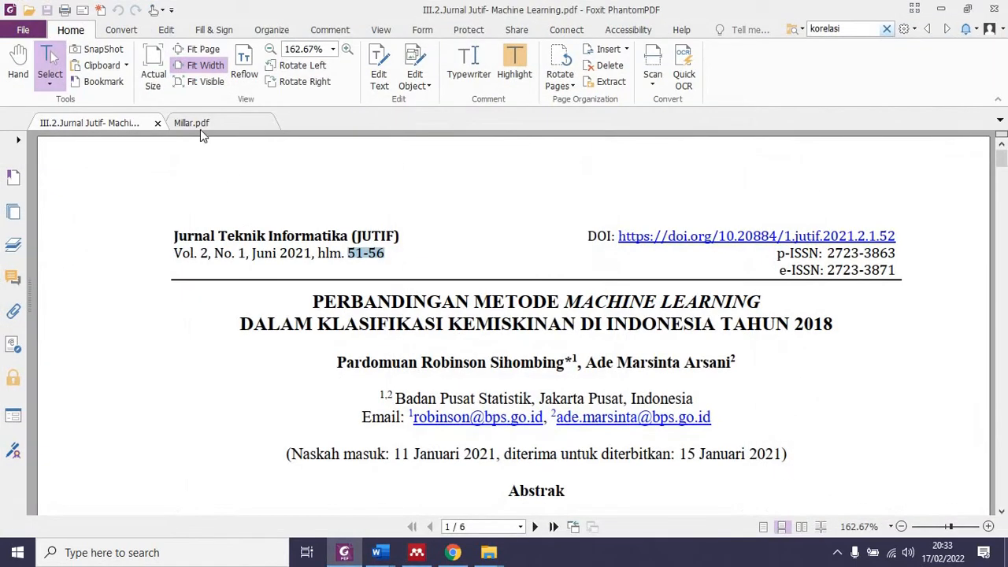
{"action": "left_click", "coordinate": [239, 124]}
{"action": "scroll", "coordinate": [351, 380], "scroll_direction": "down", "scroll_amount": 5}
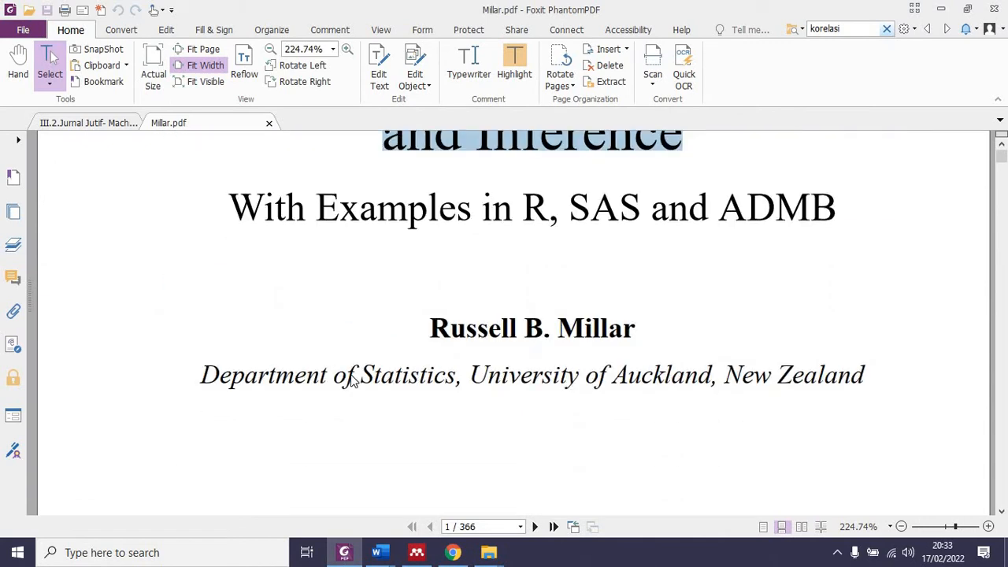
{"action": "left_click_drag", "start_coordinate": [440, 325], "coordinate": [641, 336]}
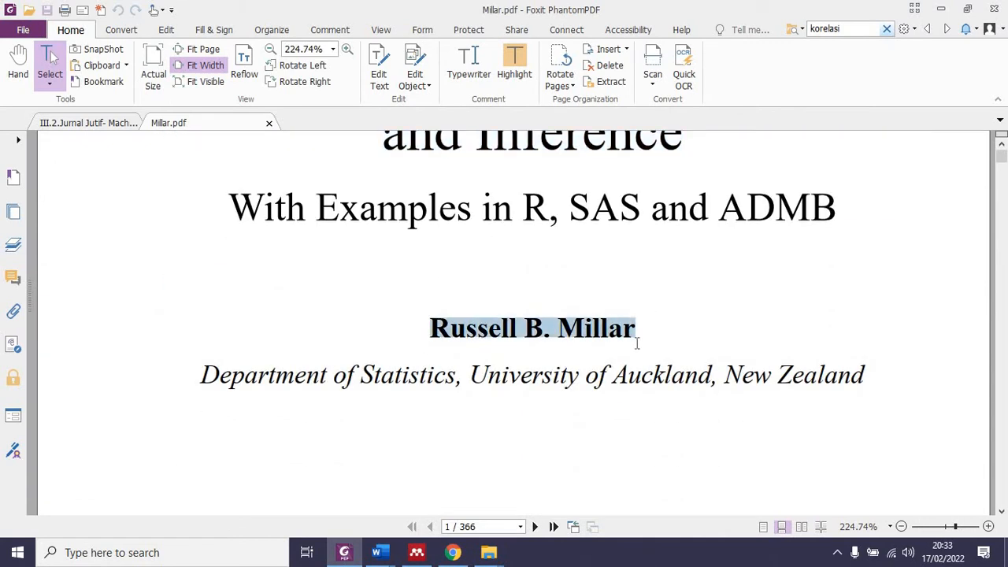
{"action": "left_click", "coordinate": [416, 552]}
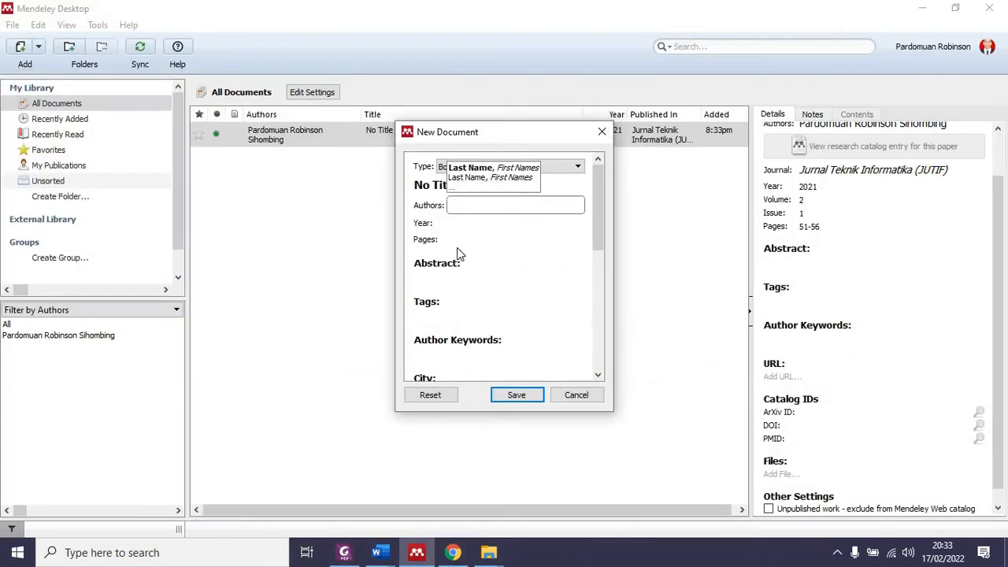
{"action": "type", "text": "51-56"}
{"action": "key", "text": "ctrl+a"}
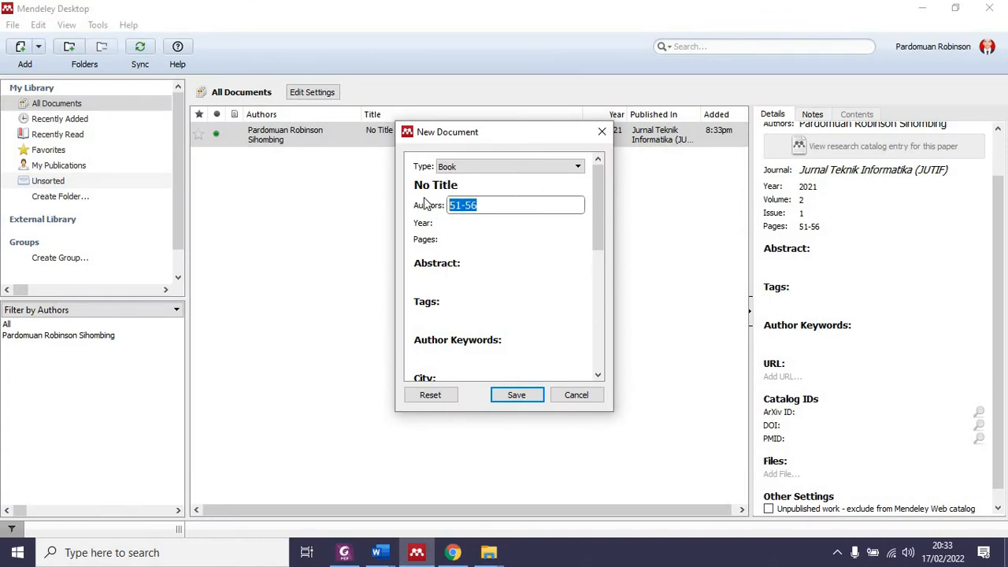
{"action": "type", "text": "\\"}
{"action": "key", "text": "BackSpace"}
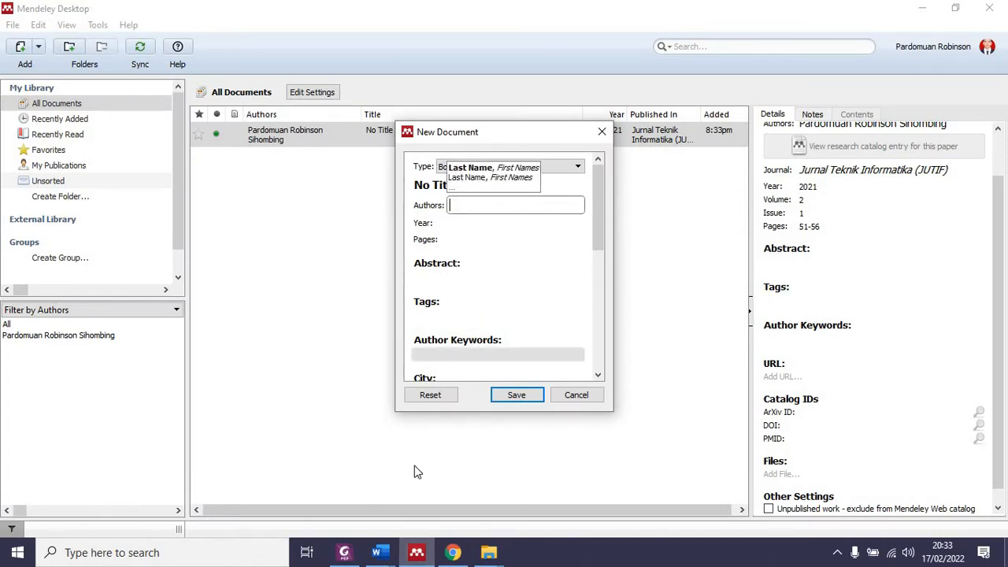
Step: Copy the selected author's name from Millar.pdf into the book's Authors field and commit it
{"action": "left_click", "coordinate": [344, 552]}
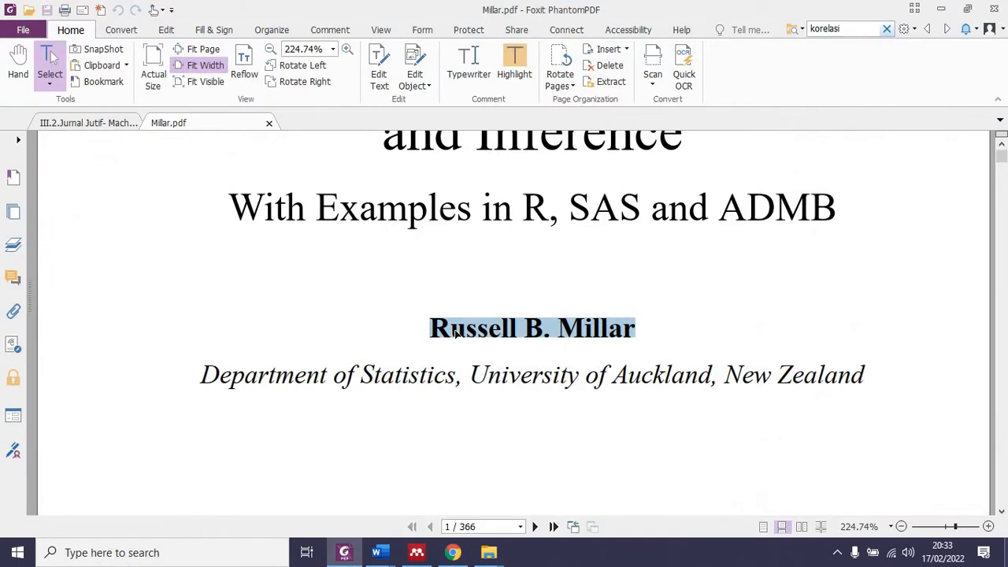
{"action": "right_click", "coordinate": [456, 332]}
{"action": "left_click", "coordinate": [520, 94]}
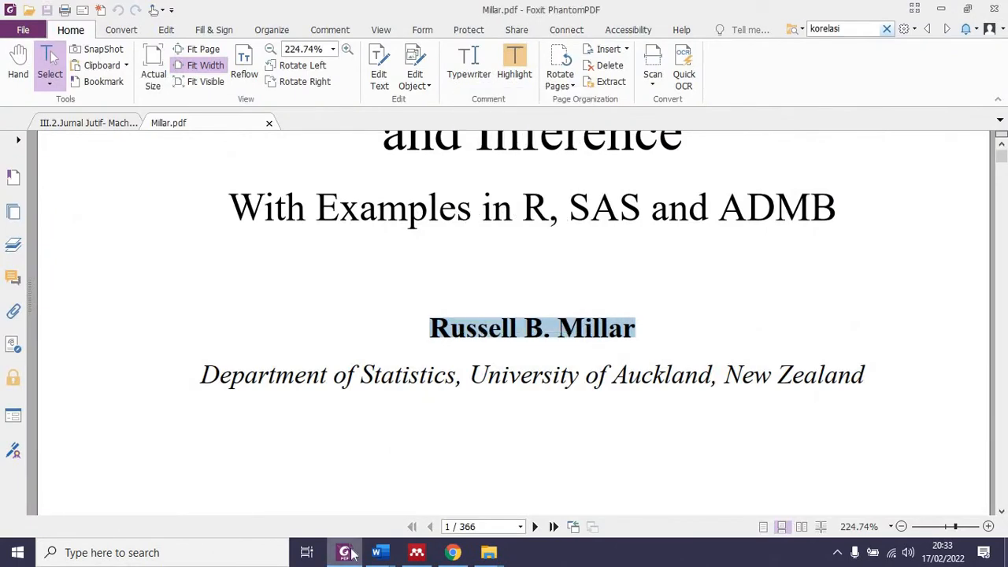
{"action": "left_click", "coordinate": [417, 553]}
{"action": "key", "text": "ctrl+v"}
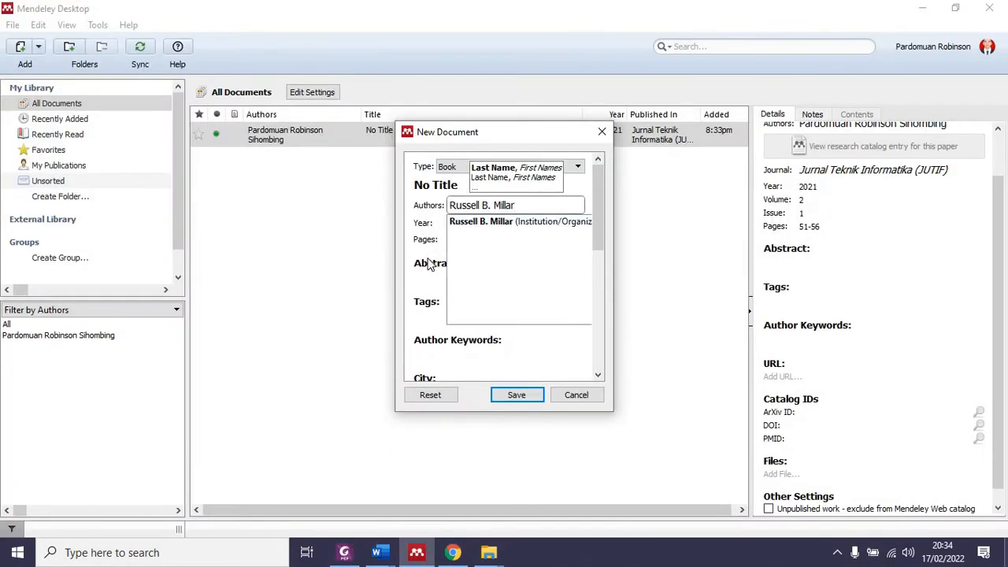
{"action": "left_click", "coordinate": [455, 241]}
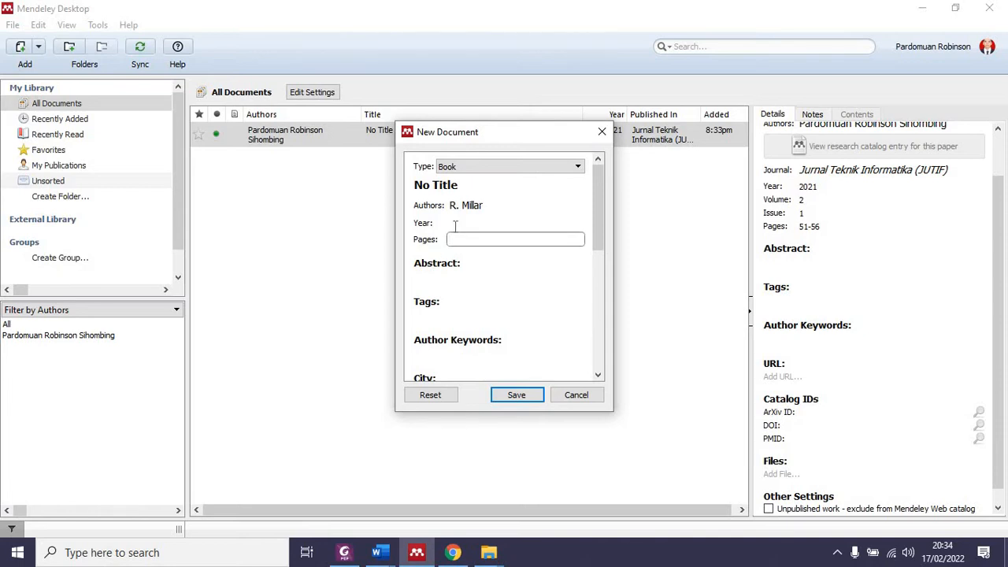
Step: Set the book's year to 2011 and its pages to 1-366, taking the last page from the PDF's page count
{"action": "left_click", "coordinate": [454, 224]}
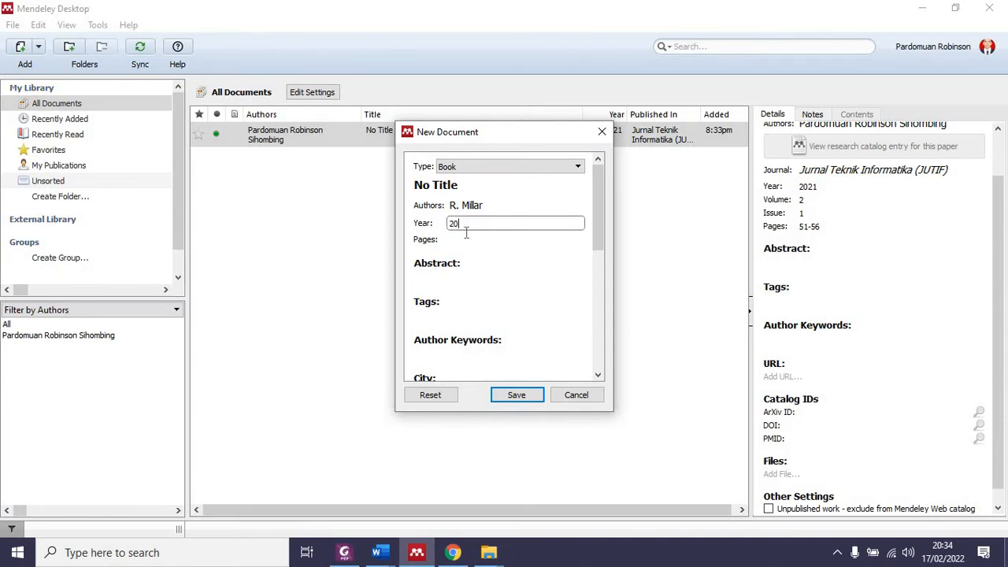
{"action": "type", "text": "11"}
{"action": "left_click", "coordinate": [464, 241]}
{"action": "type", "text": "1-"}
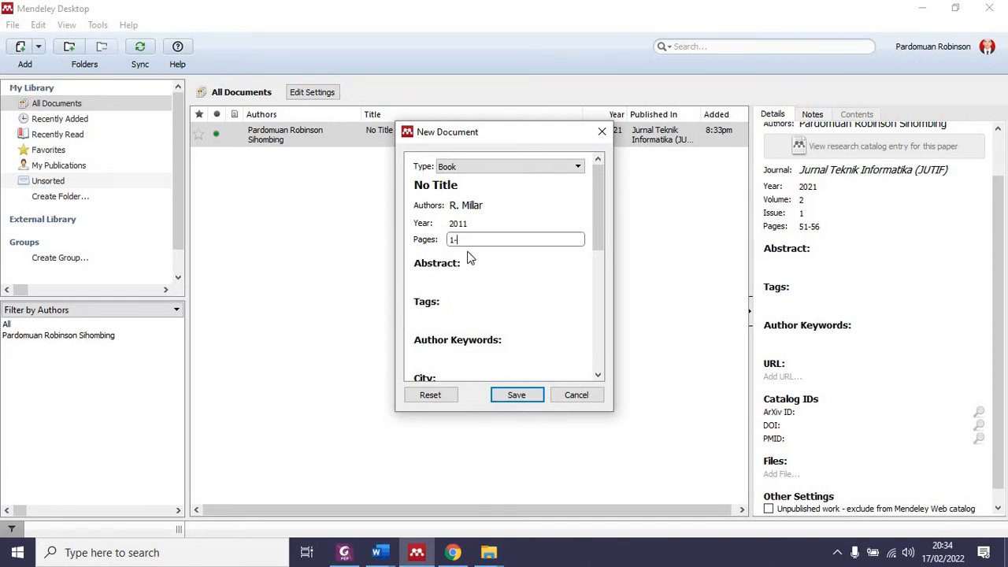
{"action": "left_click", "coordinate": [343, 553]}
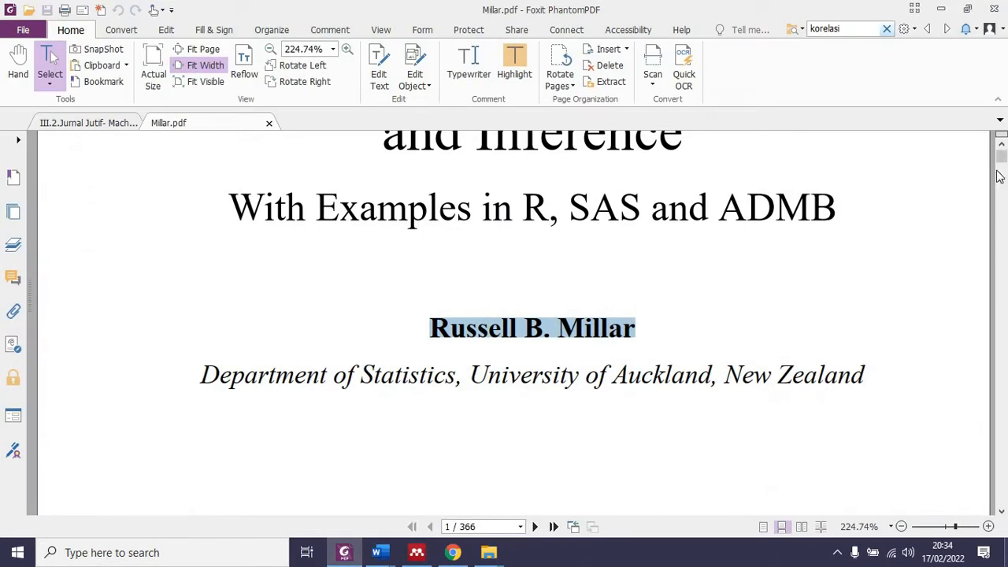
{"action": "left_click", "coordinate": [340, 554]}
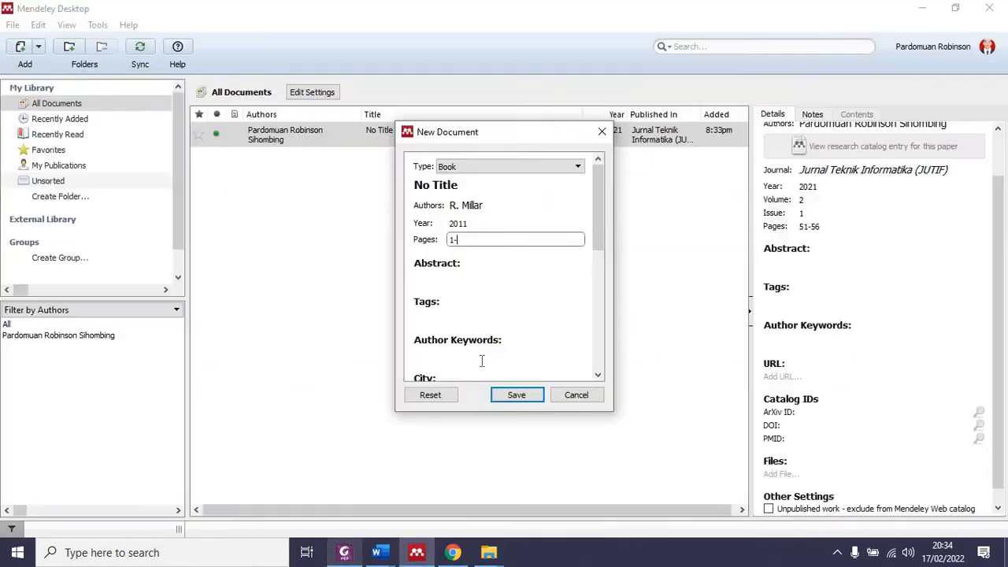
{"action": "type", "text": "388"}
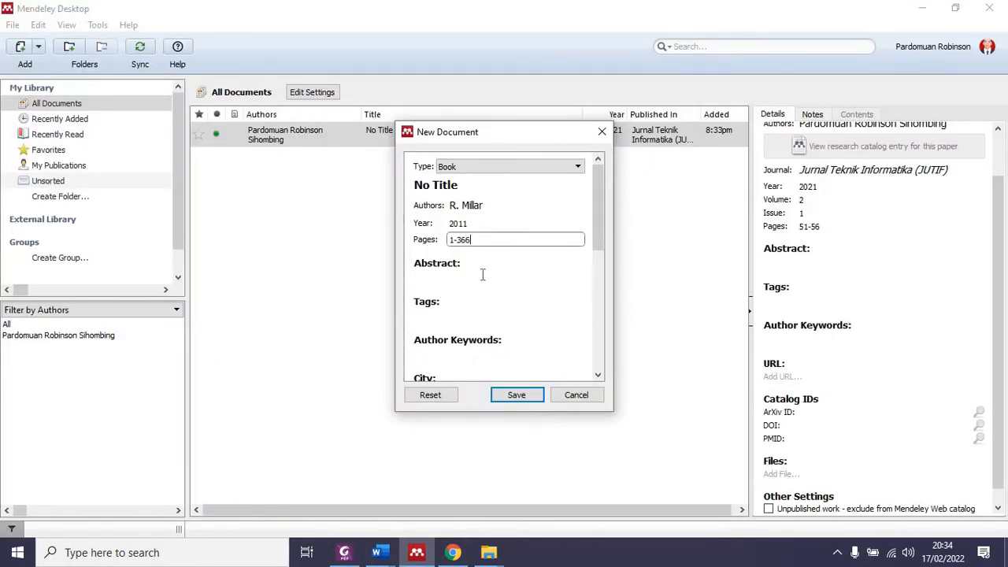
Step: Copy "ohn Wiley & Sons, Ltd" from the copyright line on page 2 of Millar.pdf into the book's Publisher field
{"action": "scroll", "coordinate": [493, 293], "scroll_direction": "down", "scroll_amount": 5}
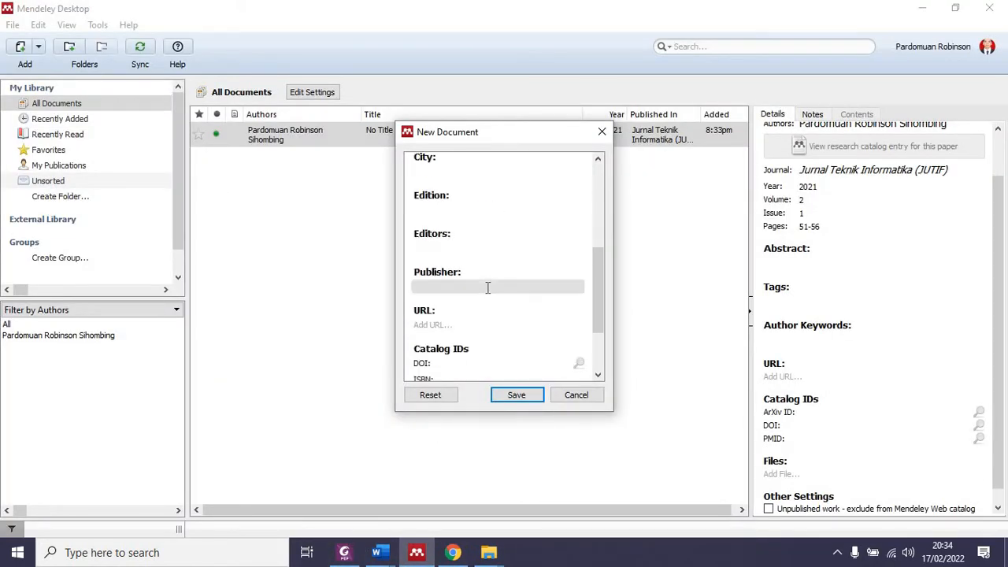
{"action": "left_click", "coordinate": [487, 287]}
{"action": "left_click", "coordinate": [343, 552]}
{"action": "scroll", "coordinate": [315, 396], "scroll_direction": "down", "scroll_amount": 1}
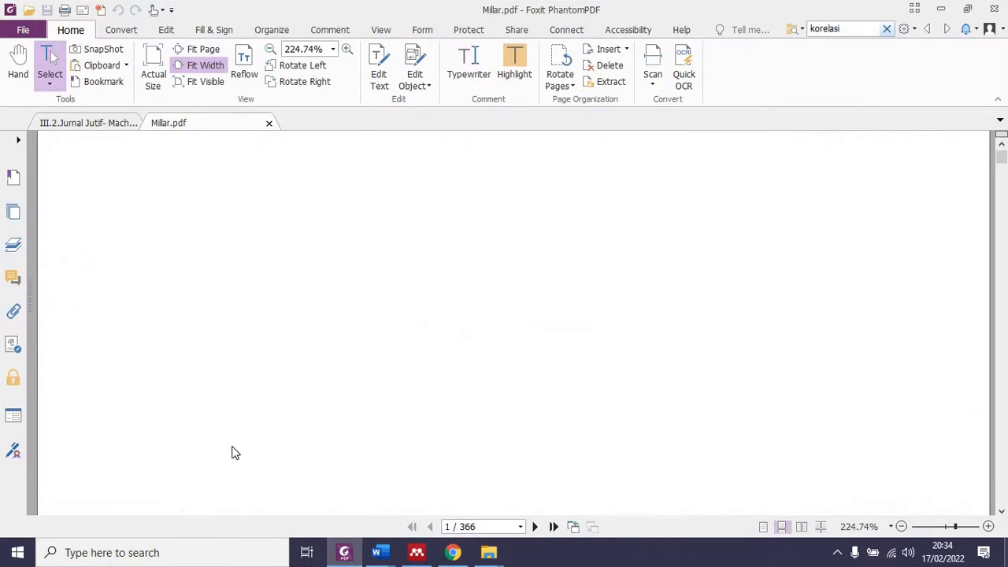
{"action": "scroll", "coordinate": [235, 453], "scroll_direction": "down", "scroll_amount": 5}
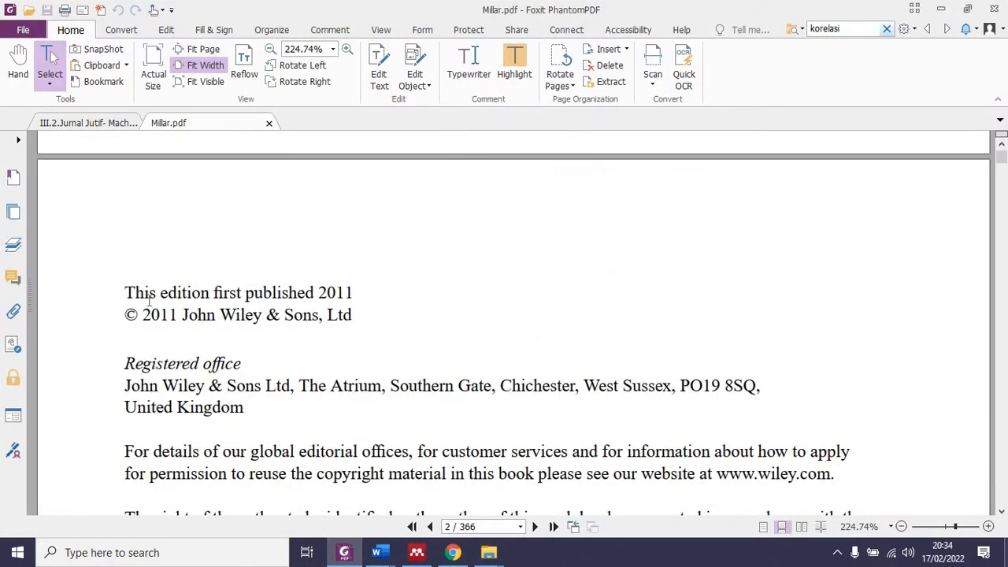
{"action": "left_click_drag", "start_coordinate": [189, 318], "coordinate": [363, 338]}
{"action": "key", "text": "ctrl+c"}
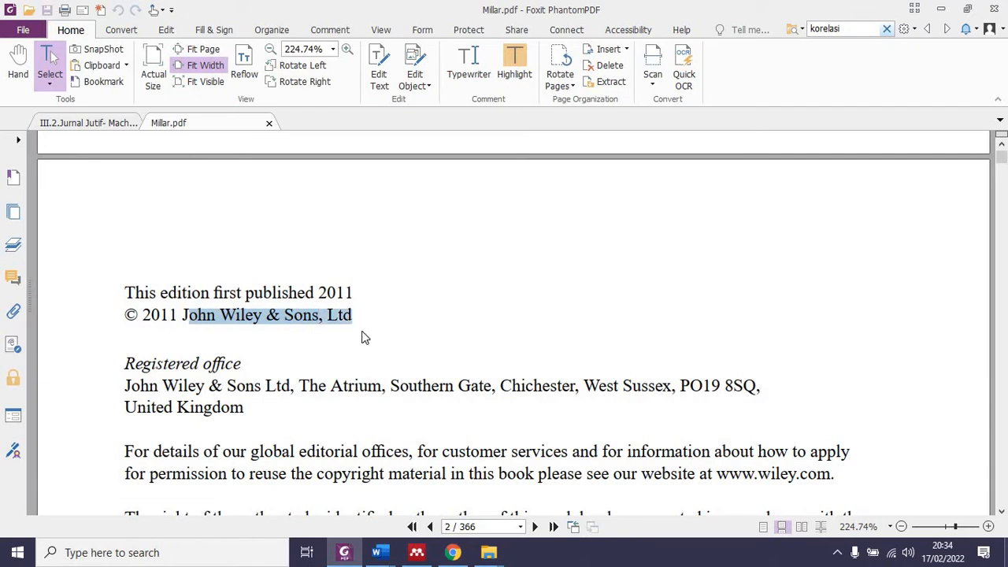
{"action": "left_click", "coordinate": [345, 552]}
{"action": "key", "text": "ctrl+v"}
{"action": "scroll", "coordinate": [469, 323], "scroll_direction": "down", "scroll_amount": 1}
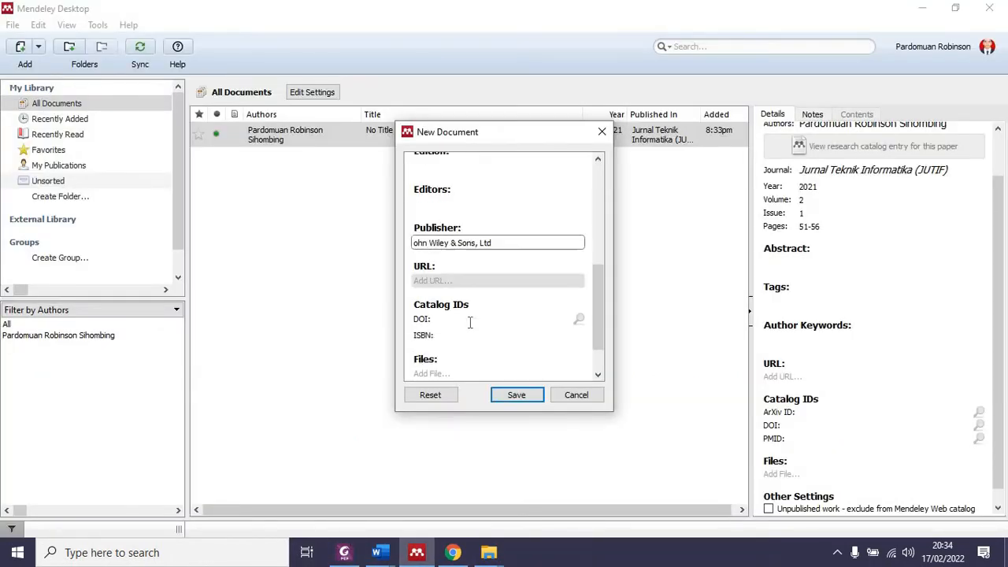
{"action": "scroll", "coordinate": [470, 331], "scroll_direction": "down", "scroll_amount": 1}
Step: Activate the book's City field, then select "United Kingdom" in the registered office details in Millar.pdf
{"action": "scroll", "coordinate": [467, 309], "scroll_direction": "up", "scroll_amount": 5}
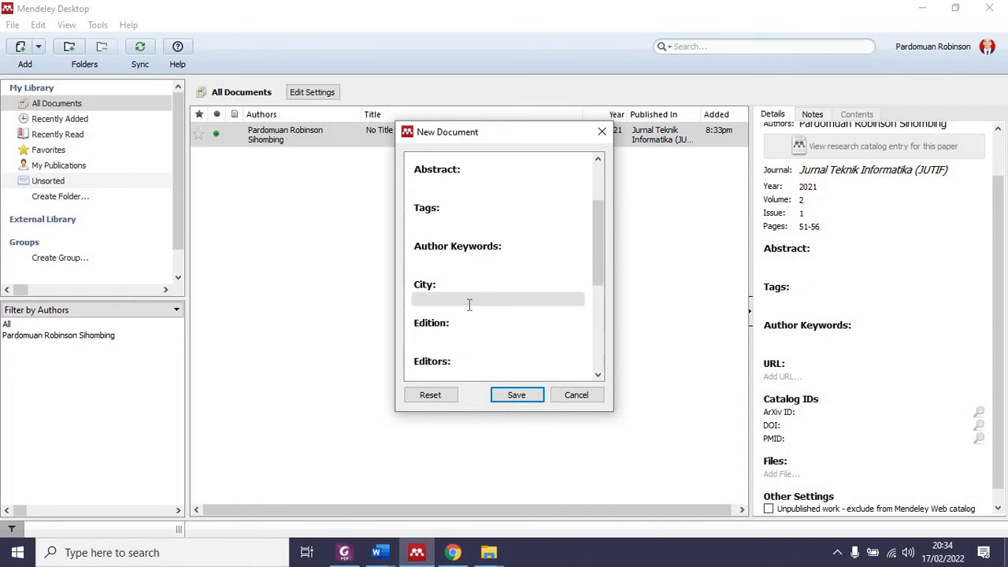
{"action": "left_click", "coordinate": [470, 301]}
{"action": "left_click", "coordinate": [347, 553]}
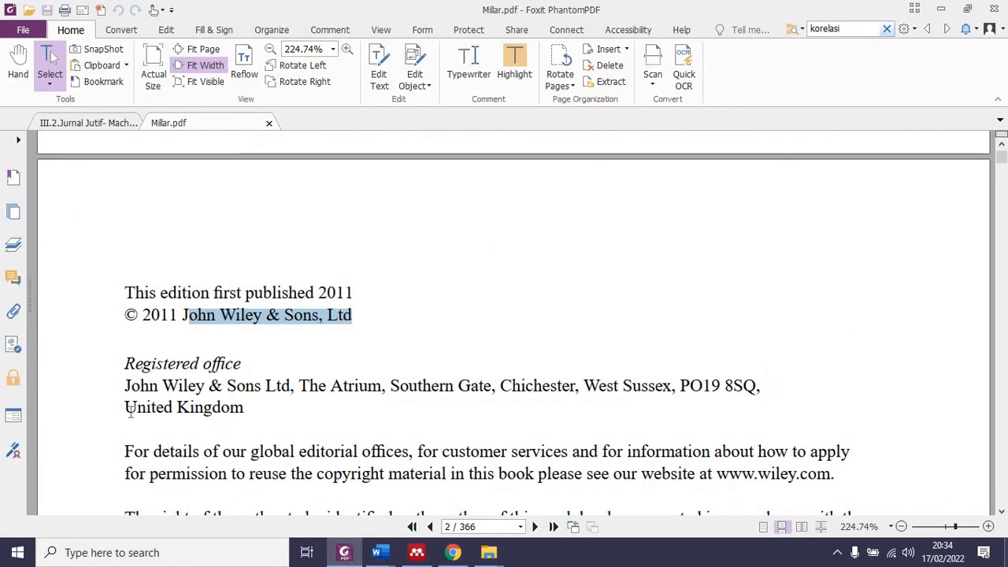
{"action": "left_click_drag", "start_coordinate": [131, 413], "coordinate": [281, 398]}
{"action": "left_click", "coordinate": [246, 410]}
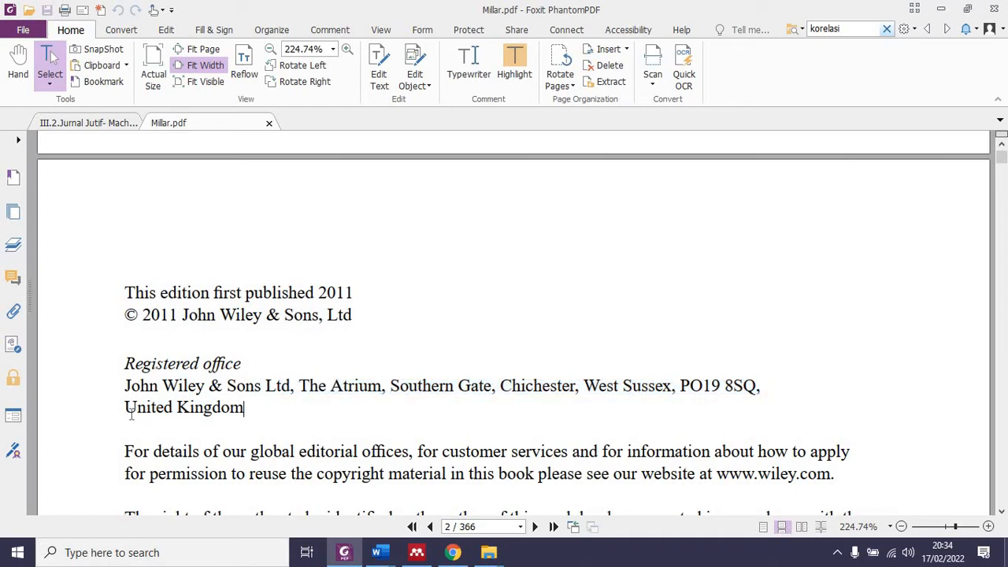
{"action": "left_click_drag", "start_coordinate": [131, 413], "coordinate": [119, 414]}
{"action": "left_click", "coordinate": [343, 556]}
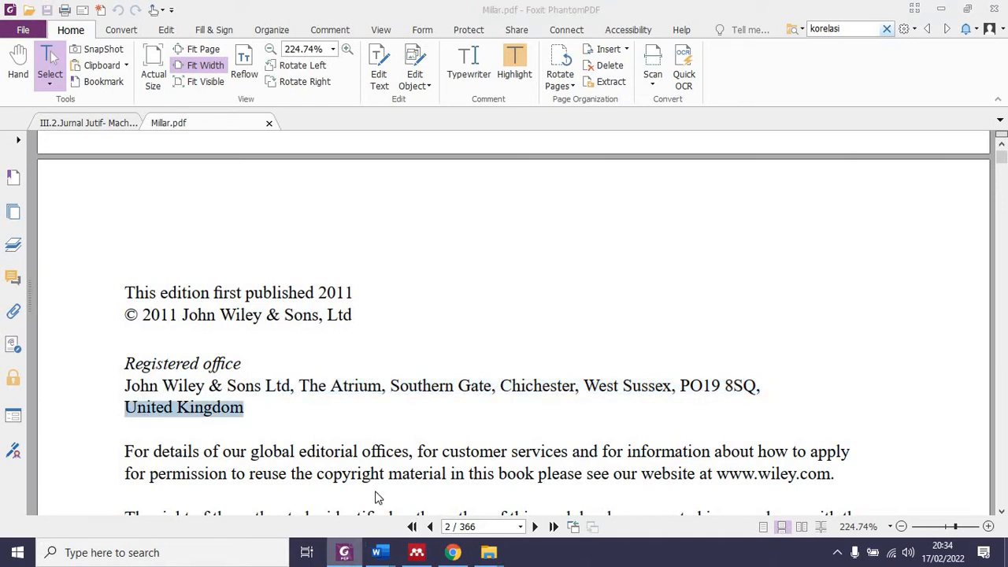
{"action": "key", "text": "ctrl+v"}
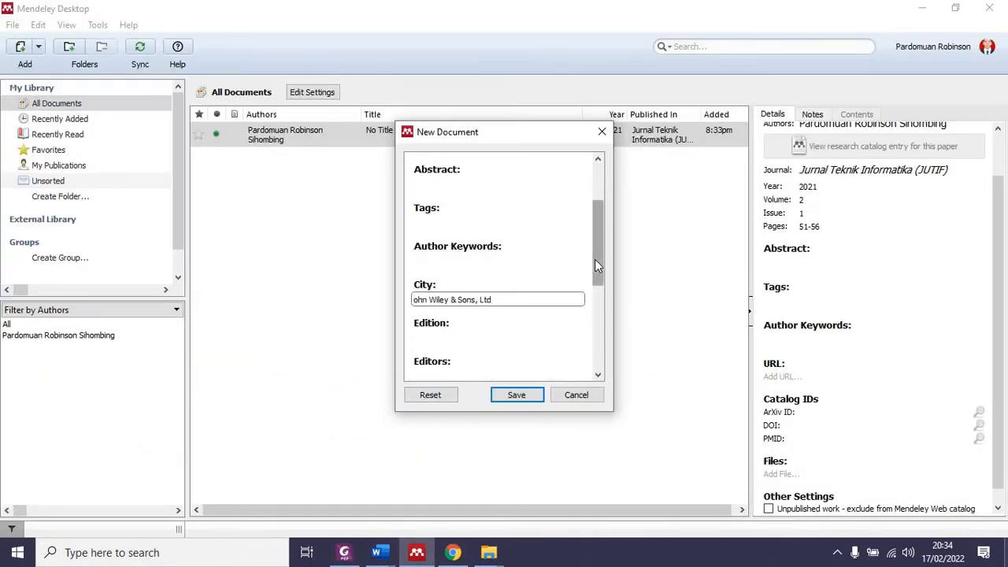
{"action": "key", "text": "ctrl+z"}
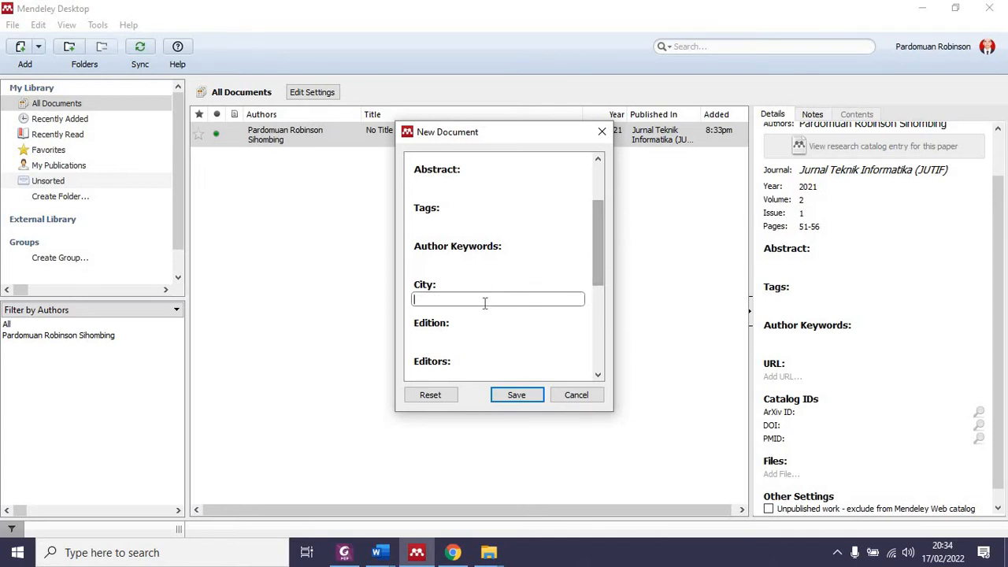
{"action": "left_click", "coordinate": [352, 553]}
Step: Copy the selected "United Kingdom" from Millar.pdf into the book's City field
{"action": "right_click", "coordinate": [220, 408]}
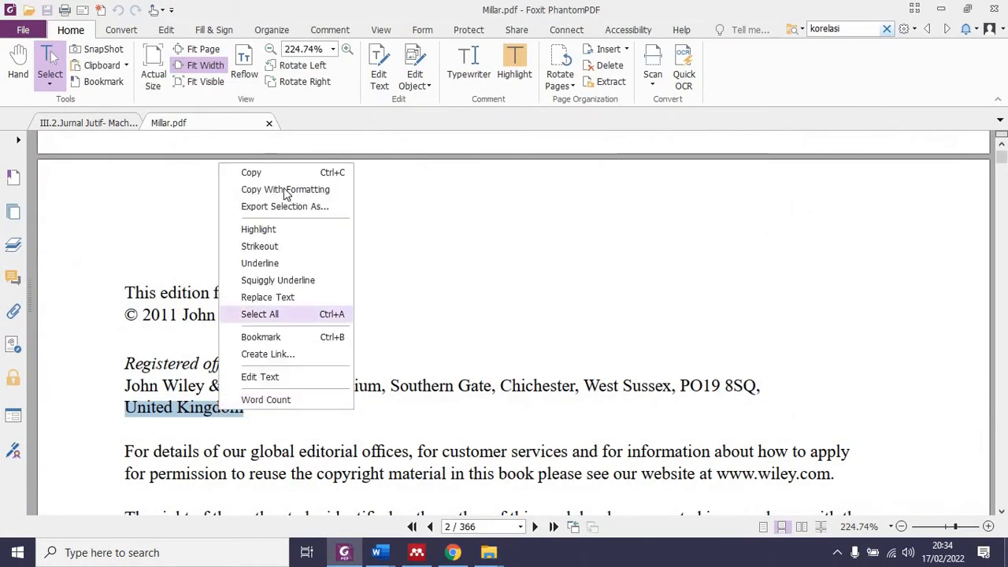
{"action": "left_click", "coordinate": [282, 175]}
{"action": "key", "text": "alt+Tab"}
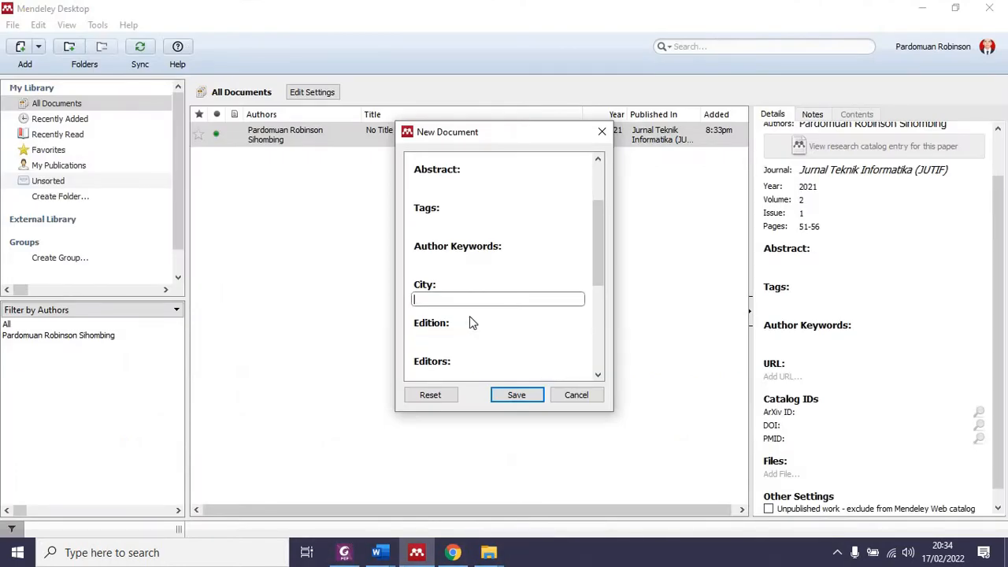
{"action": "key", "text": "ctrl+v"}
Step: Clear the book's placeholder title, then select "Maximum Likelihood Estimation and Inference" on the title page of Millar.pdf
{"action": "left_click_drag", "start_coordinate": [597, 258], "coordinate": [606, 170]}
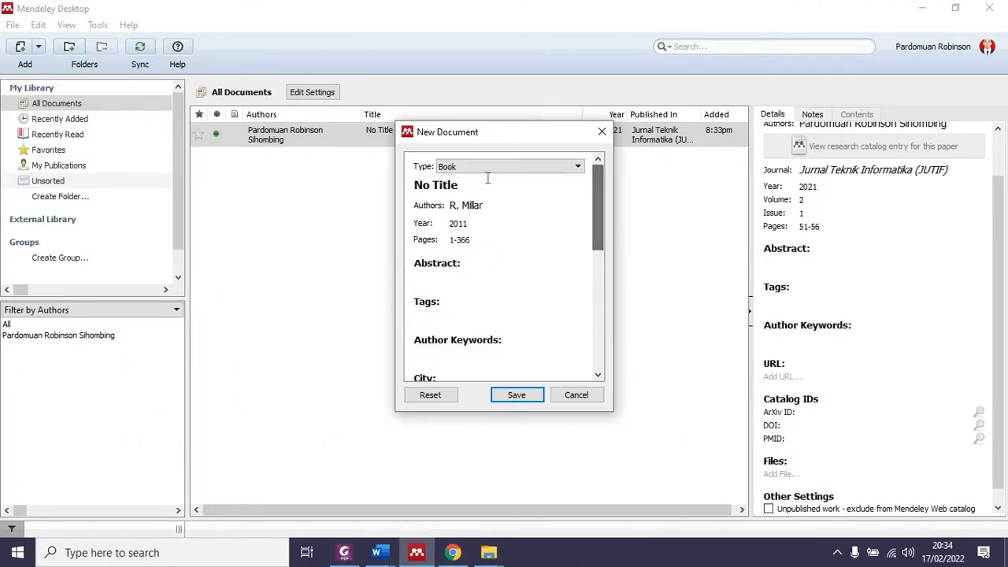
{"action": "left_click", "coordinate": [470, 184]}
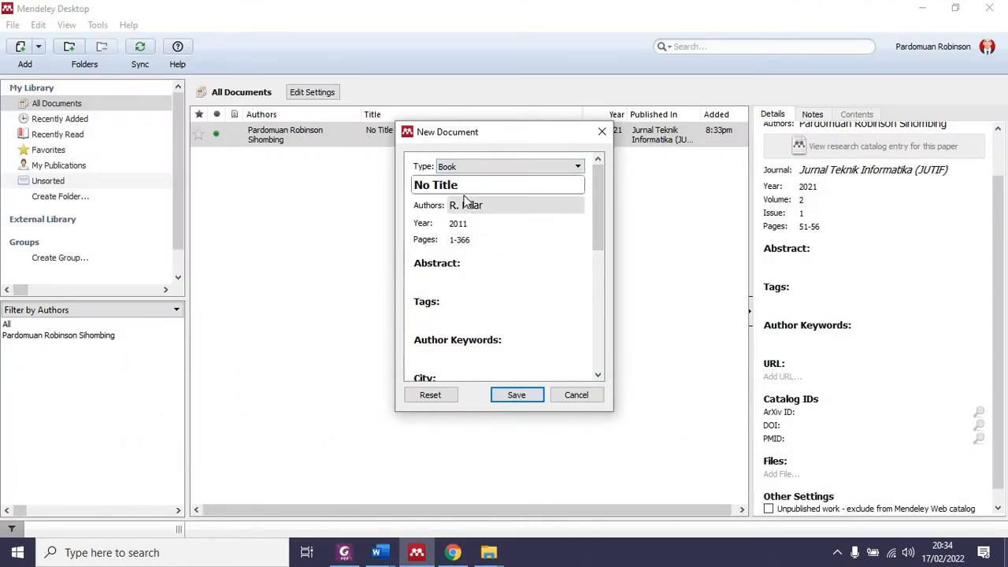
{"action": "left_click_drag", "start_coordinate": [462, 183], "coordinate": [415, 187]}
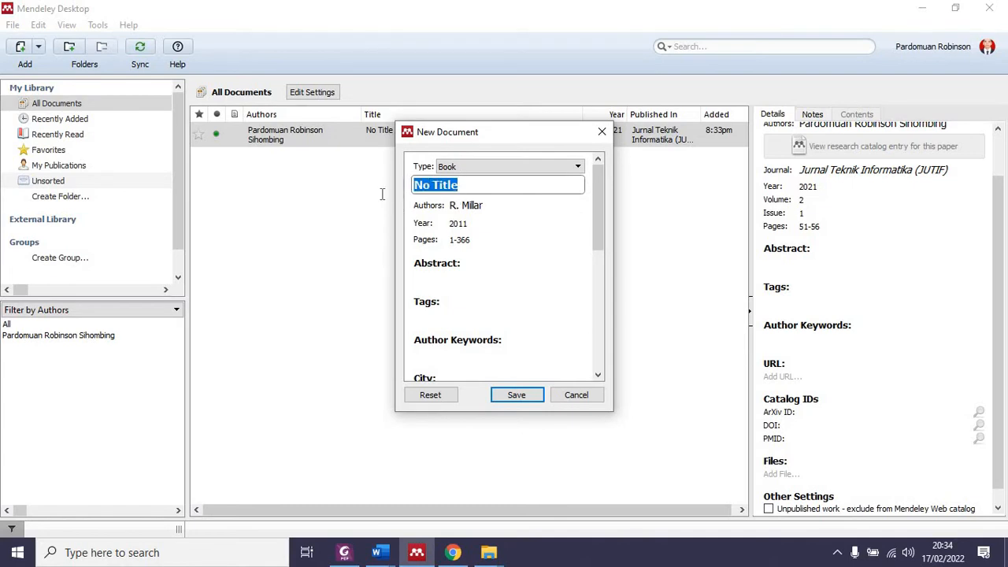
{"action": "key", "text": "BackSpace"}
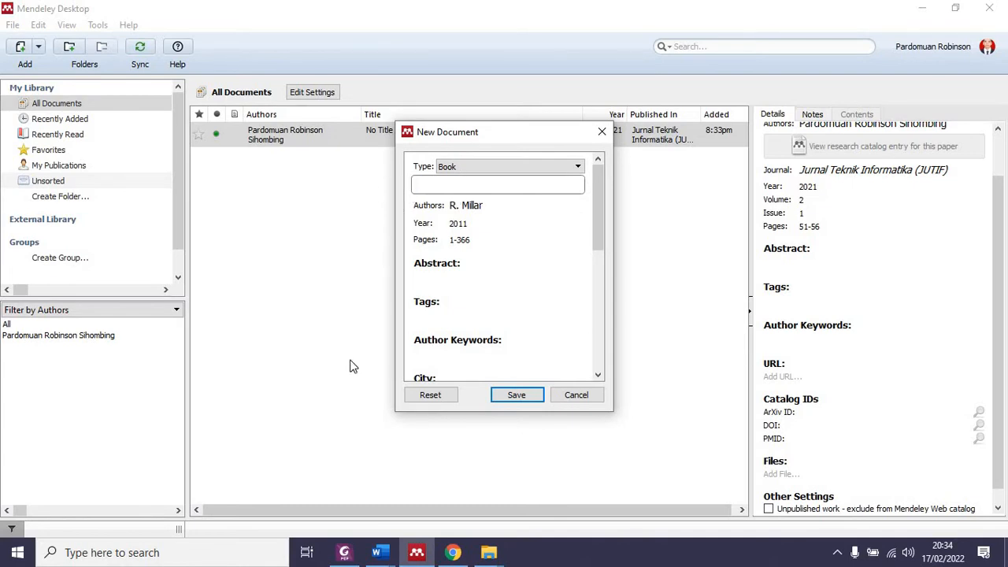
{"action": "left_click", "coordinate": [344, 552]}
{"action": "scroll", "coordinate": [337, 363], "scroll_direction": "up", "scroll_amount": 10}
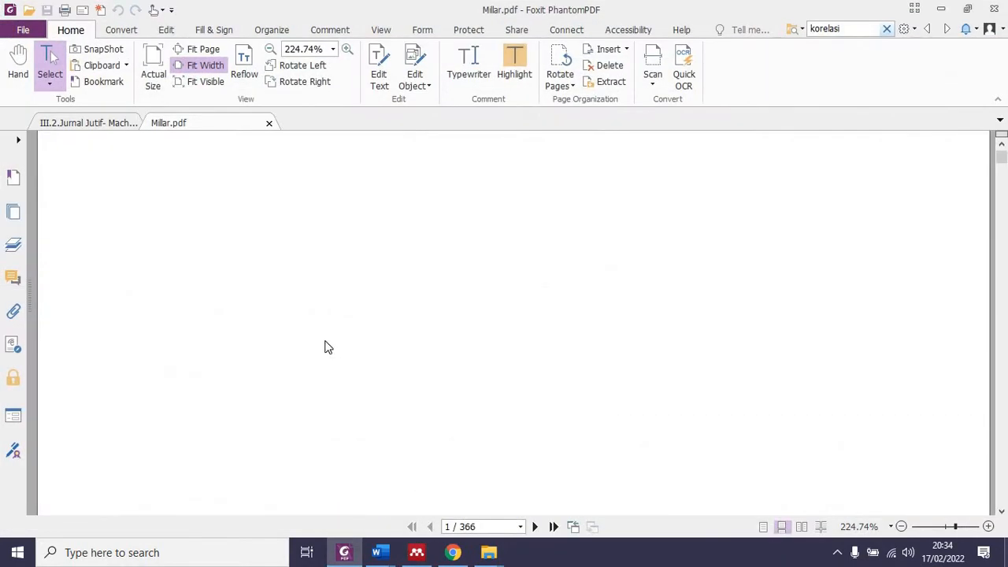
{"action": "left_click_drag", "start_coordinate": [165, 293], "coordinate": [686, 367]}
{"action": "left_click", "coordinate": [417, 552]}
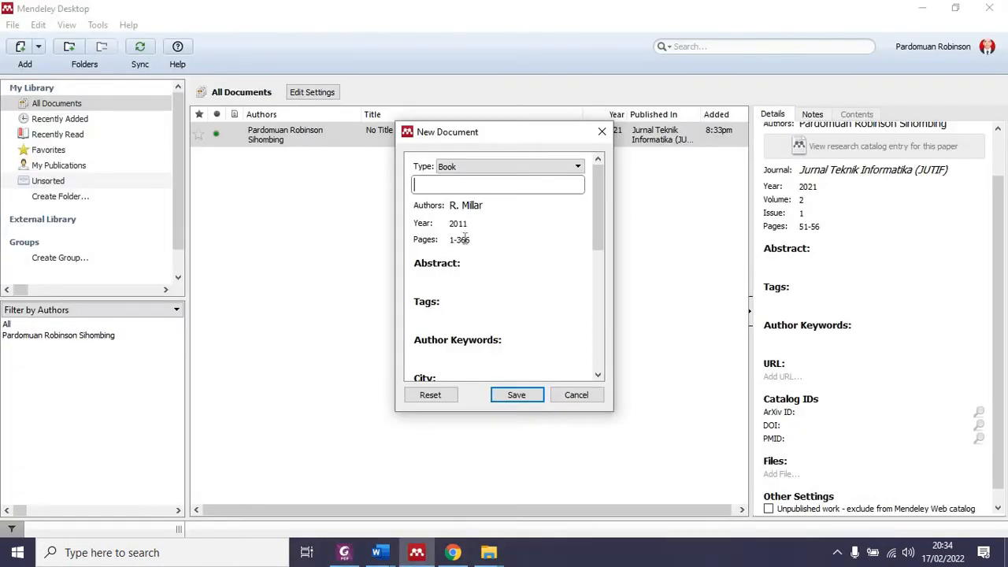
{"action": "key", "text": "ctrl+v"}
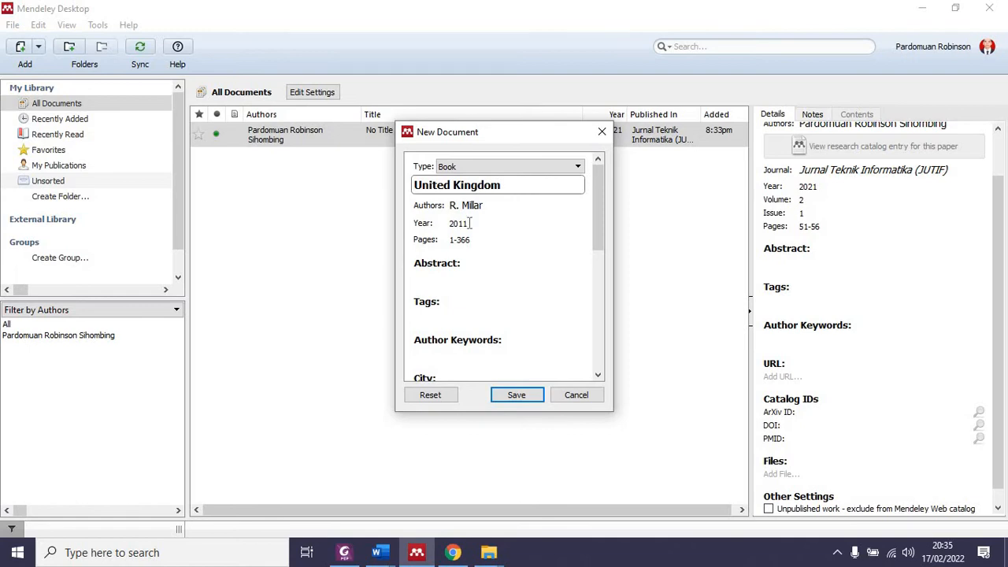
{"action": "key", "text": "ctrl+z"}
{"action": "left_click", "coordinate": [344, 552]}
Step: Copy the selected main title from Millar.pdf into the book's empty title field
{"action": "right_click", "coordinate": [408, 293]}
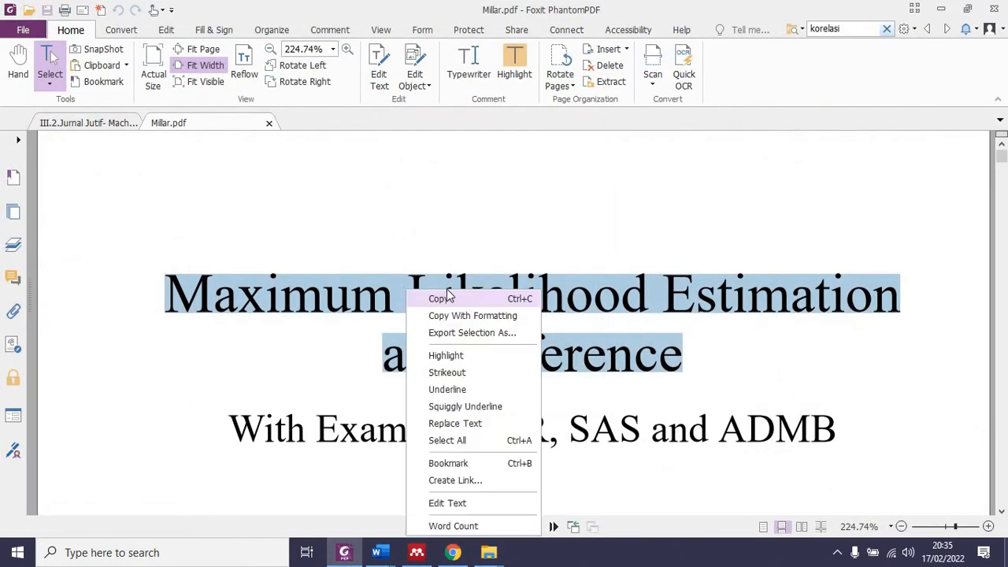
{"action": "left_click", "coordinate": [446, 299]}
{"action": "key", "text": "alt+Tab"}
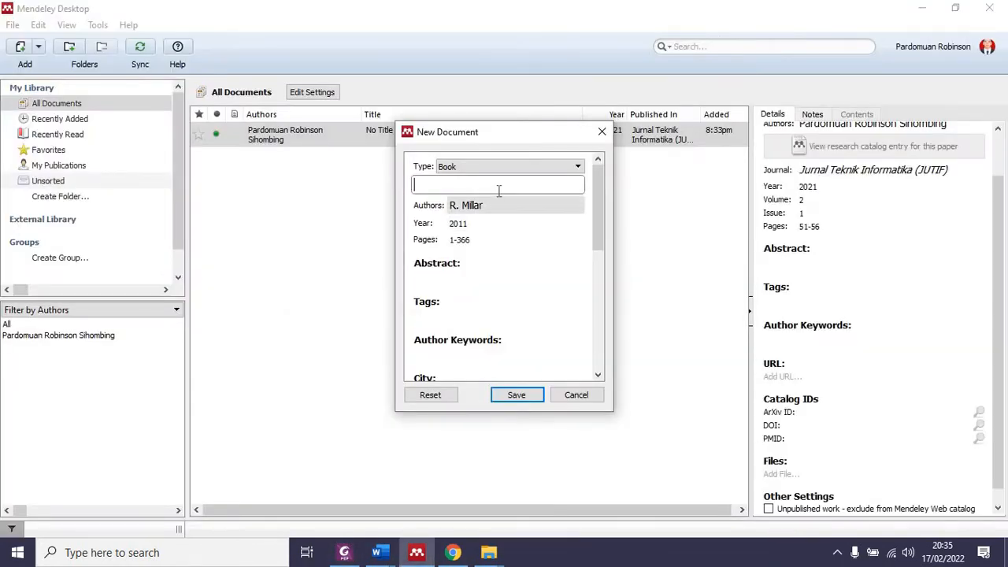
{"action": "key", "text": "ctrl+v"}
Step: Append the subtitle "With Examples in R, SAS and ADMB" from Millar.pdf to the book's title and save the entry
{"action": "key", "text": "alt+Tab"}
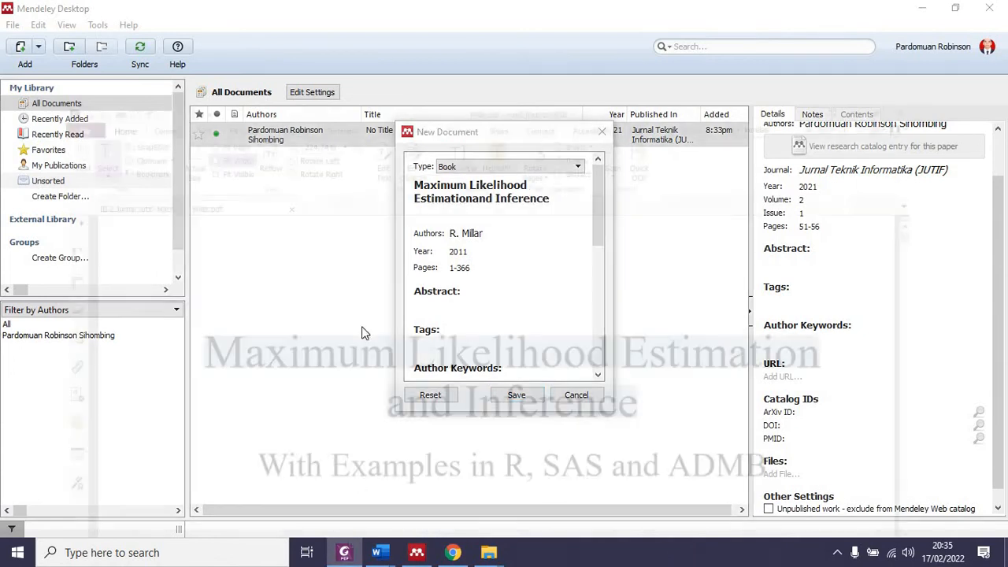
{"action": "left_click_drag", "start_coordinate": [229, 432], "coordinate": [840, 425]}
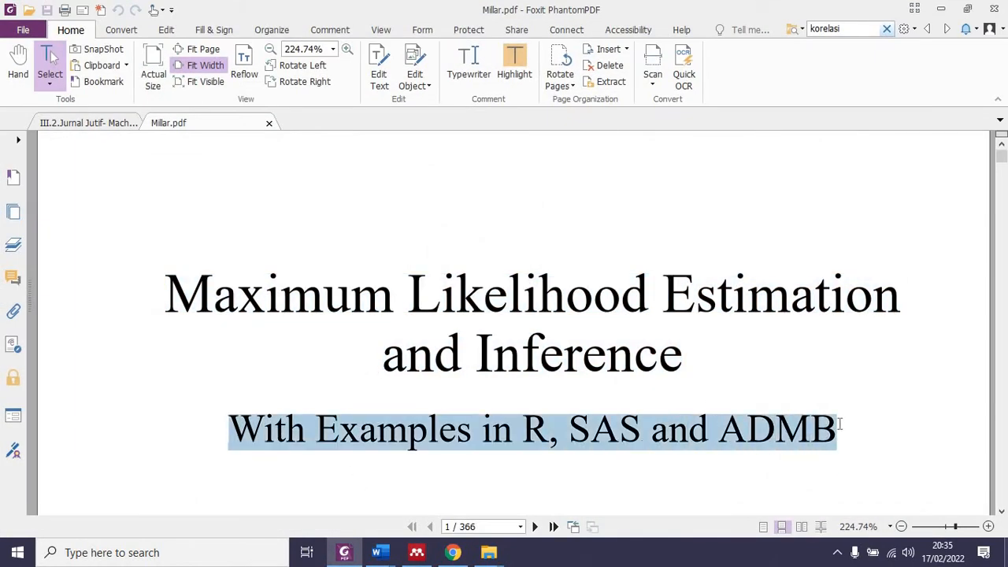
{"action": "key", "text": "alt+Tab"}
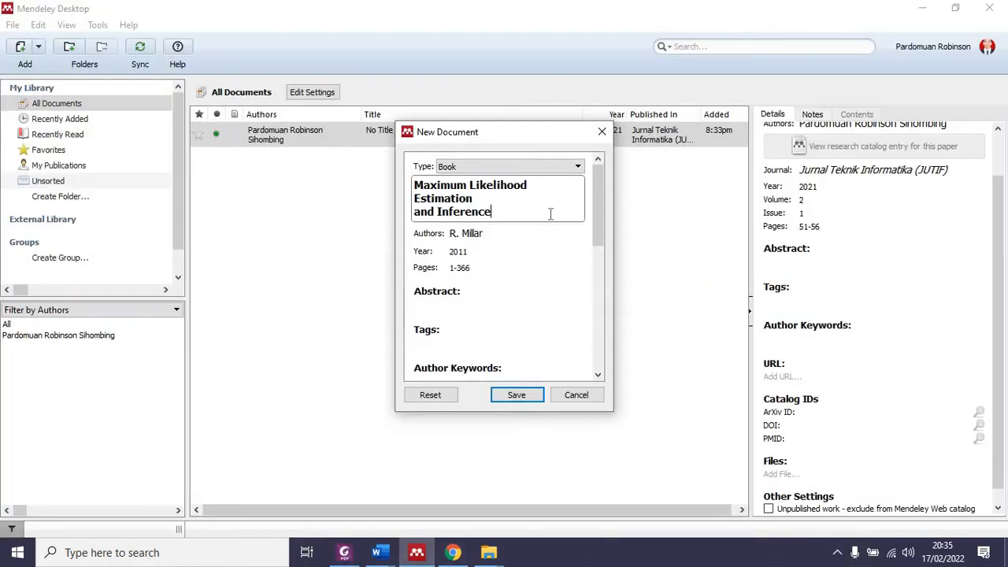
{"action": "key", "text": "ctrl+v"}
{"action": "left_click_drag", "start_coordinate": [592, 286], "coordinate": [596, 351]}
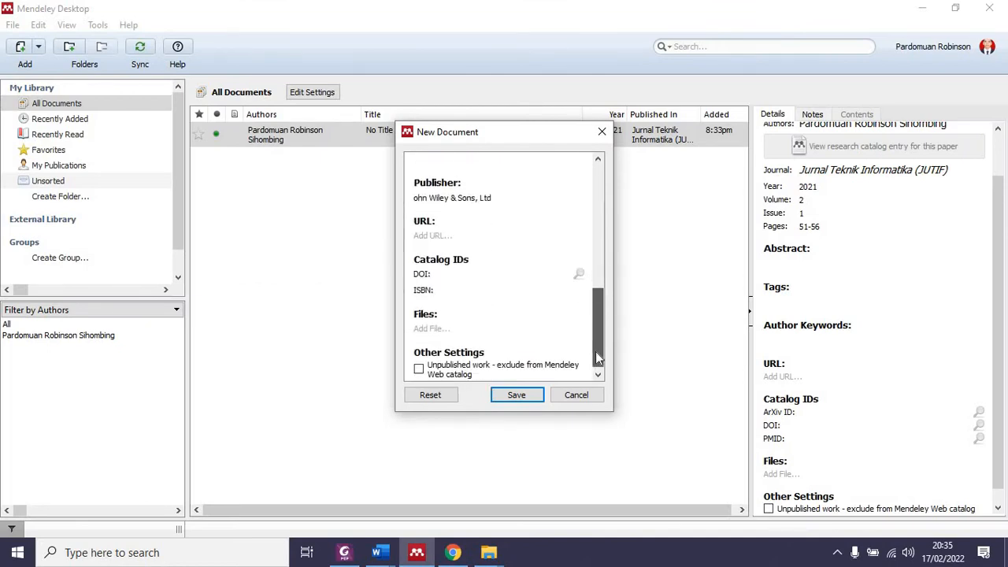
{"action": "left_click", "coordinate": [519, 398]}
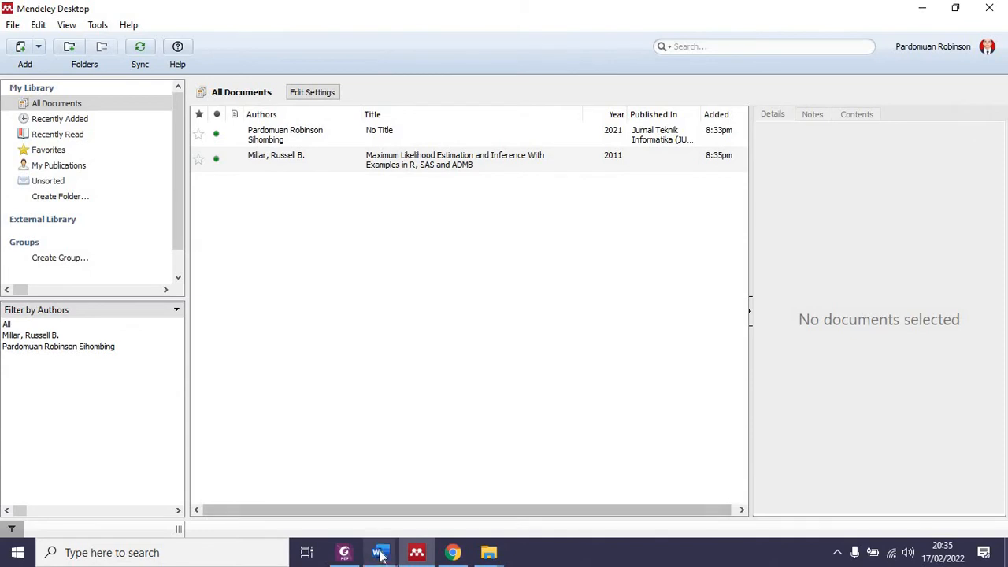
Step: Switch to the blank Word document and insert a Mendeley citation for the 2011 Maximum Likelihood Estimation book
{"action": "mouse_move", "coordinate": [382, 554]}
{"action": "left_click", "coordinate": [475, 494]}
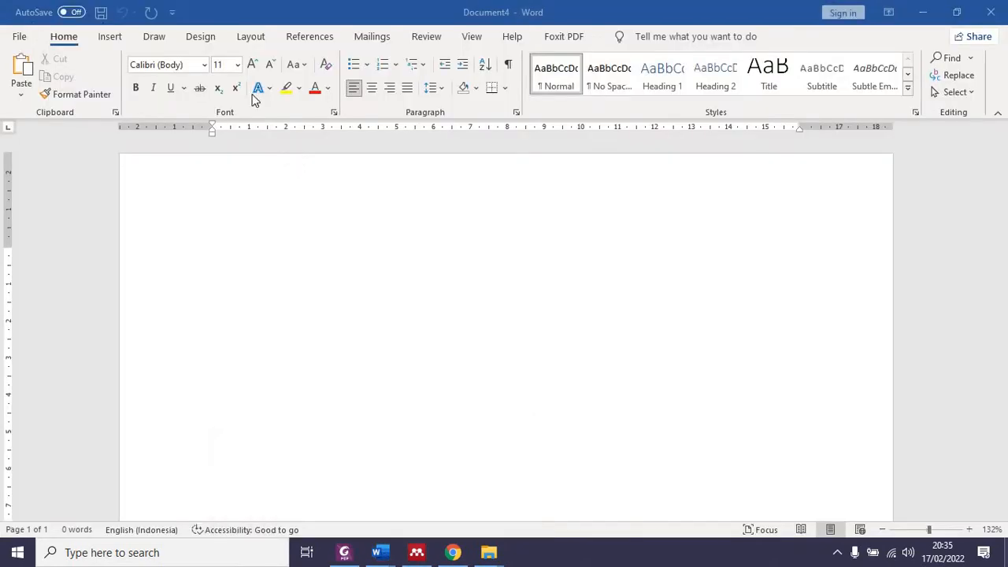
{"action": "left_click", "coordinate": [309, 37]}
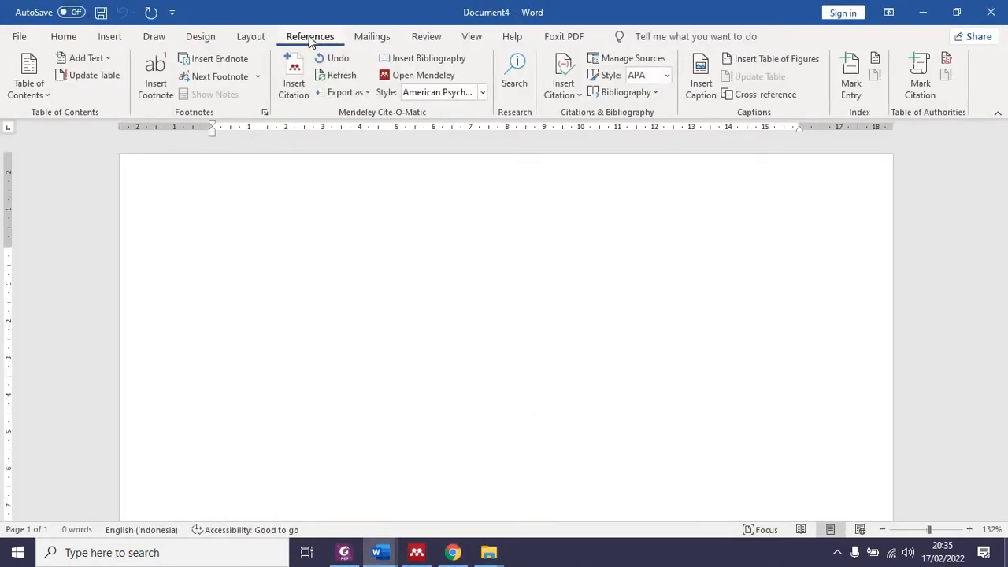
{"action": "left_click", "coordinate": [296, 87]}
{"action": "type", "text": "m"}
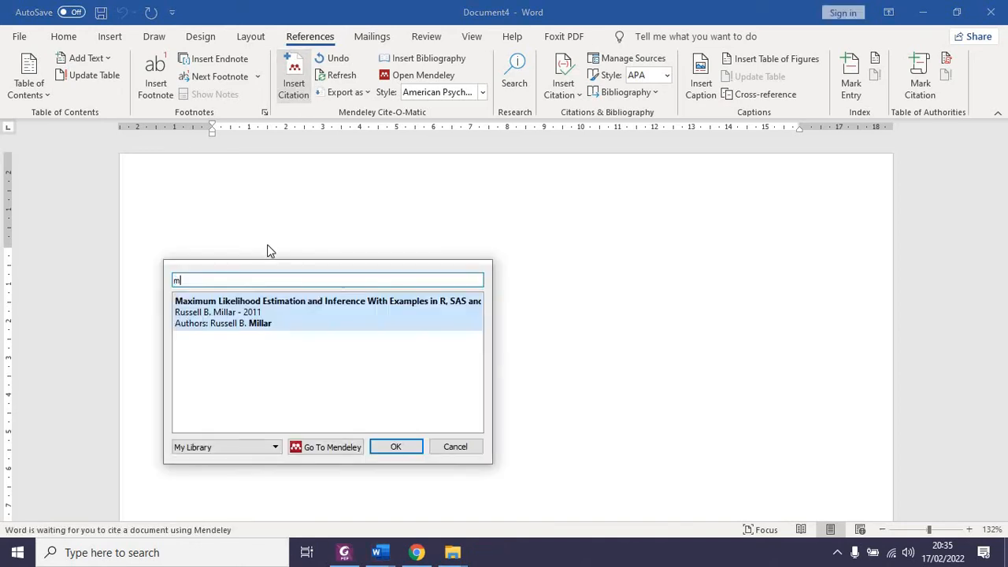
{"action": "left_click", "coordinate": [271, 313]}
{"action": "left_click", "coordinate": [396, 301]}
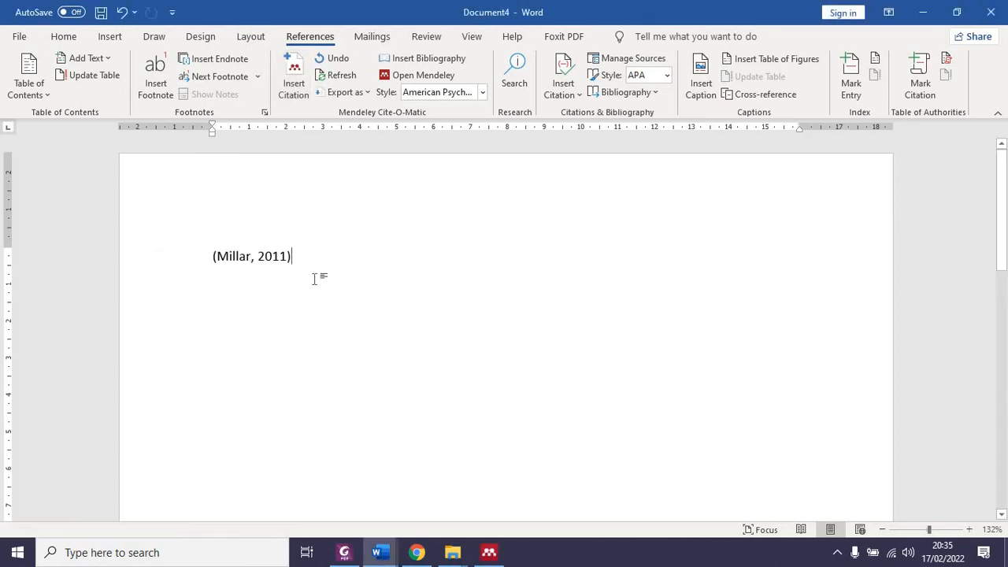
Step: Insert a Mendeley citation for the 2021 Jurnal Teknik Informatika (JUTIF) article on a new line below the book citation
{"action": "key", "text": "Return"}
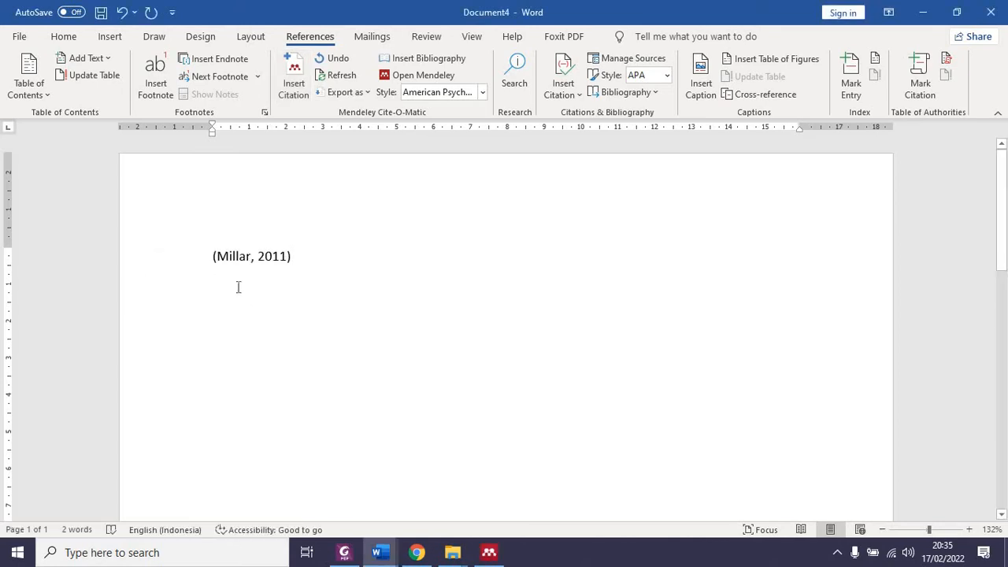
{"action": "left_click", "coordinate": [294, 88]}
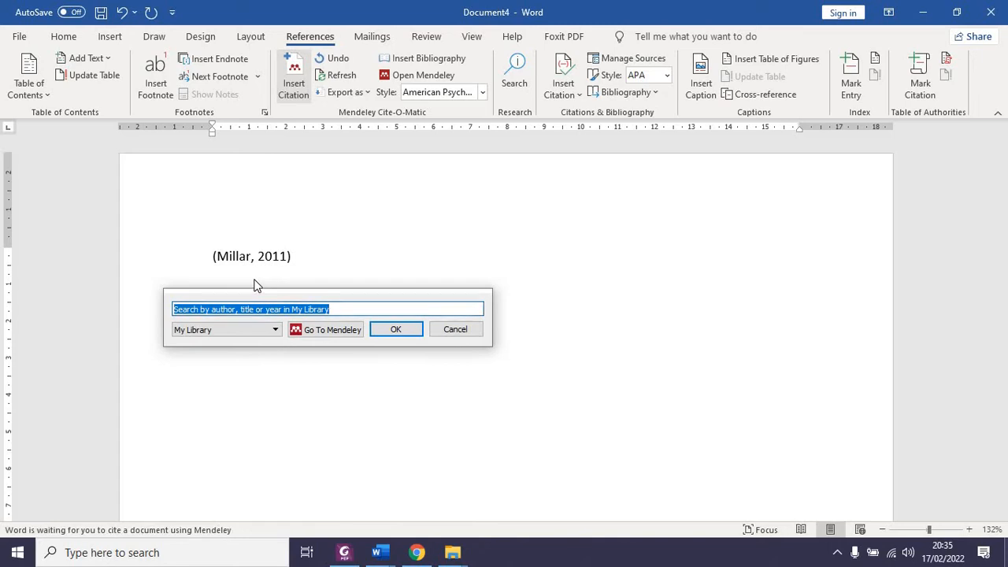
{"action": "type", "text": "s"}
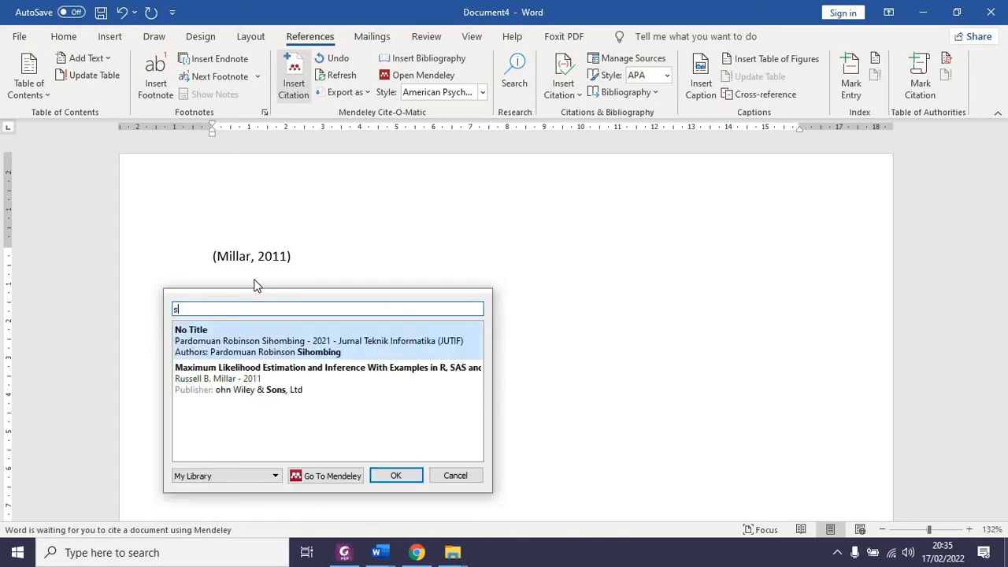
{"action": "left_click", "coordinate": [284, 352]}
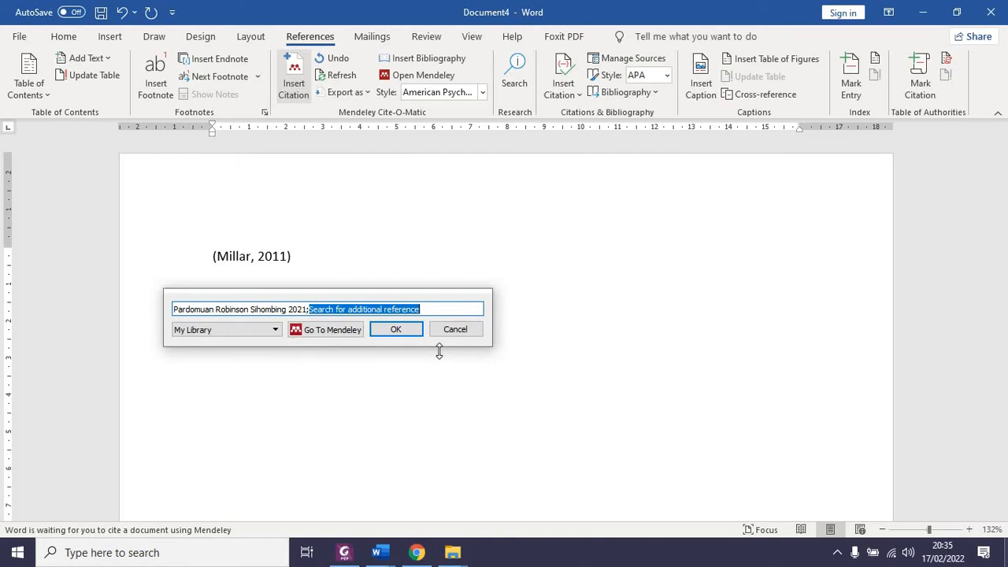
{"action": "left_click", "coordinate": [396, 331]}
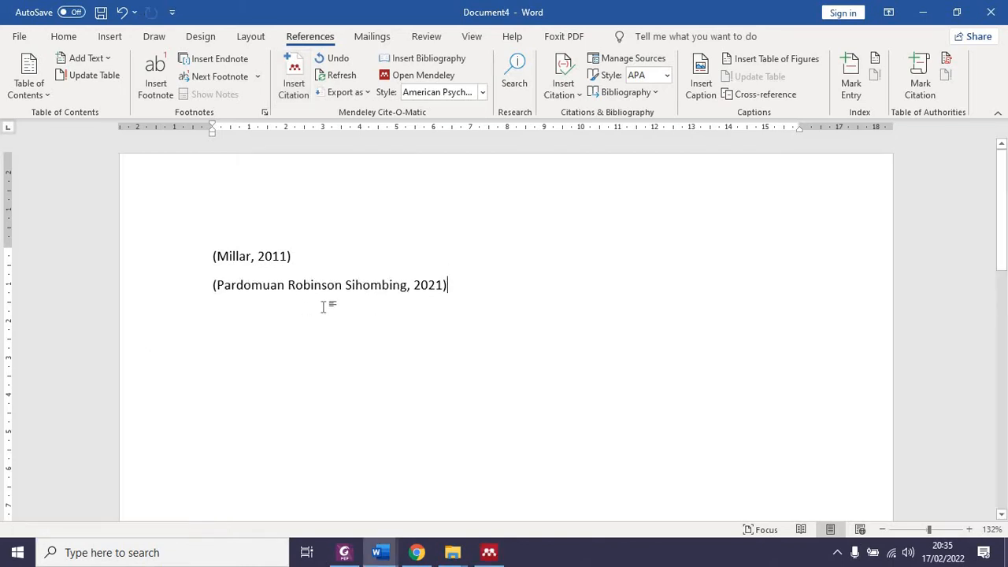
Step: Switch to Mendeley Desktop and clear the placeholder title of the 2021 journal article entry
{"action": "left_click", "coordinate": [489, 554]}
{"action": "left_click", "coordinate": [427, 189]}
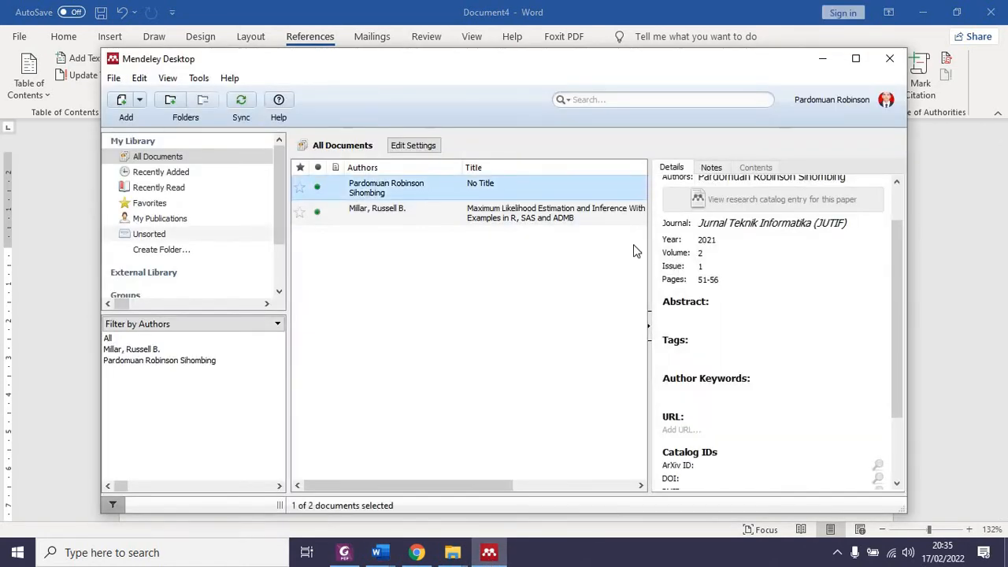
{"action": "scroll", "coordinate": [788, 343], "scroll_direction": "up", "scroll_amount": 2}
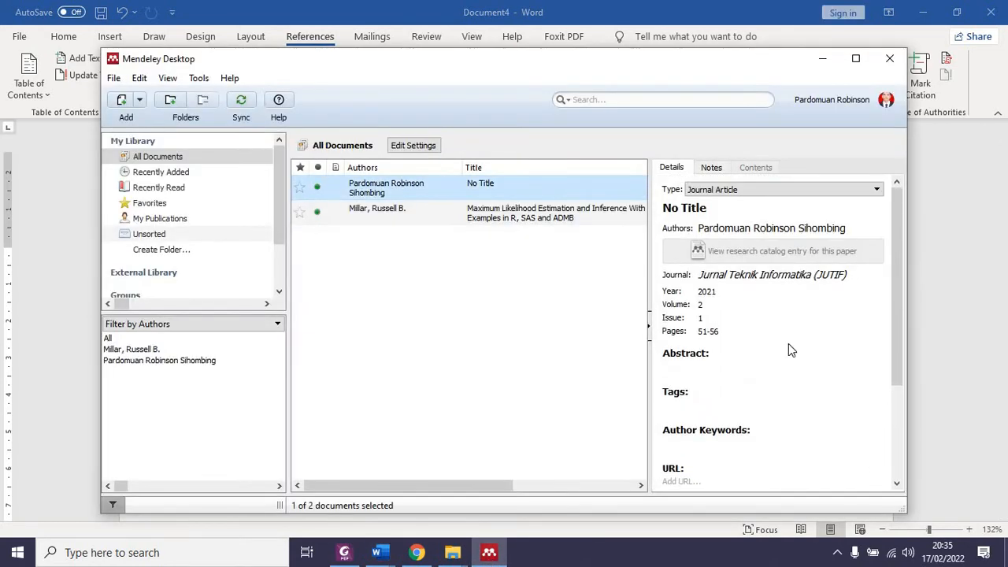
{"action": "left_click", "coordinate": [712, 211]}
{"action": "left_click_drag", "start_coordinate": [713, 208], "coordinate": [653, 206]}
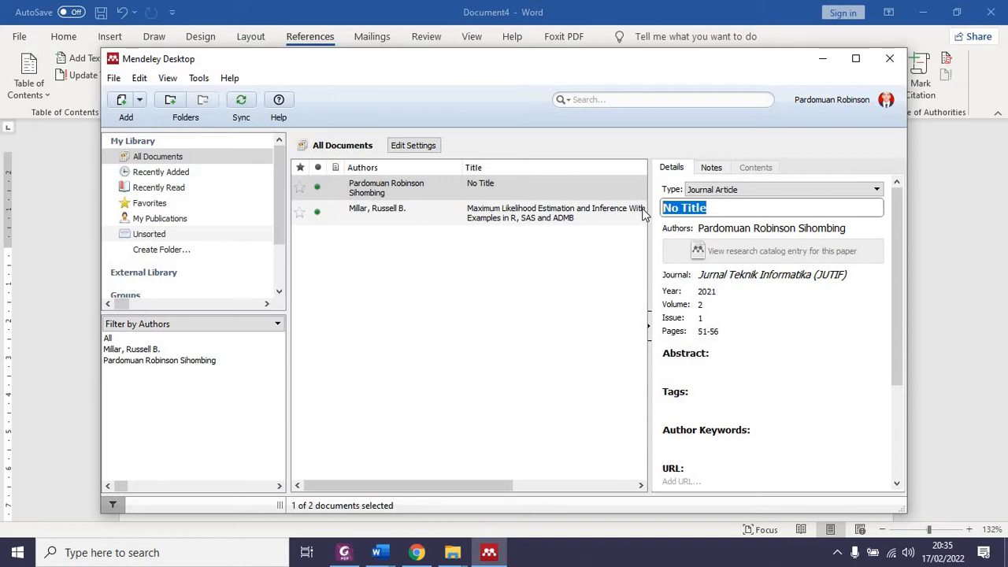
{"action": "key", "text": "BackSpace"}
Step: Copy the full two-line title "PERBANDINGAN METODE MACHINE LEARNING DALAM KLASIFIKASI KEMISKINAN DI INDONESIA TAHUN 2018" from the Jurnal Jutif PDF
{"action": "left_click", "coordinate": [344, 552]}
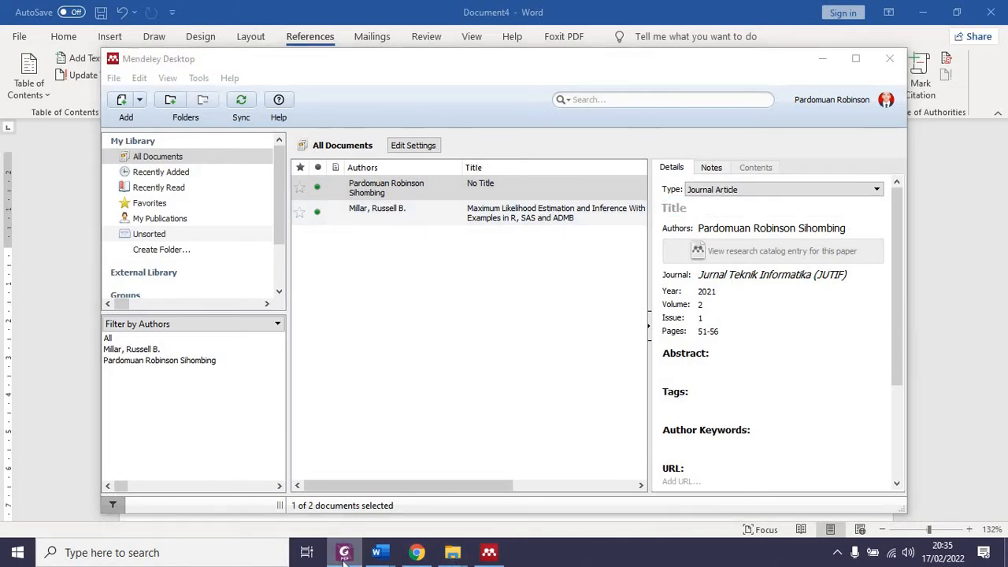
{"action": "left_click", "coordinate": [88, 125]}
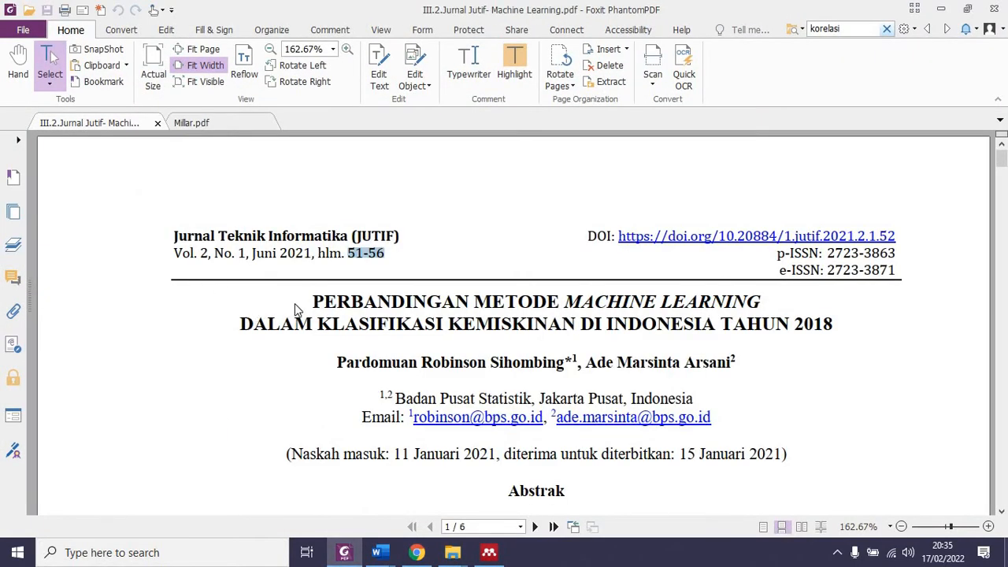
{"action": "left_click_drag", "start_coordinate": [304, 306], "coordinate": [846, 336]}
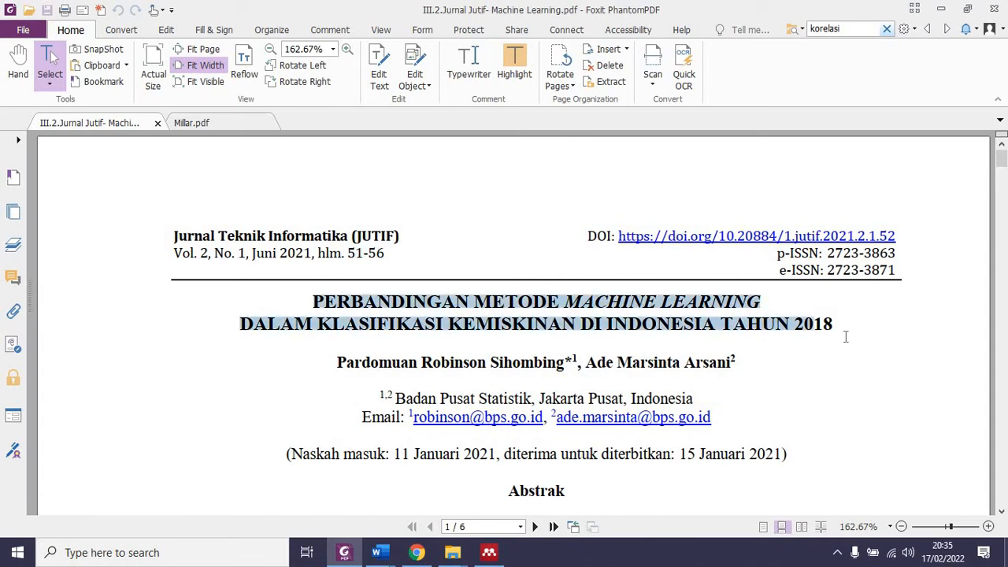
{"action": "right_click", "coordinate": [744, 309]}
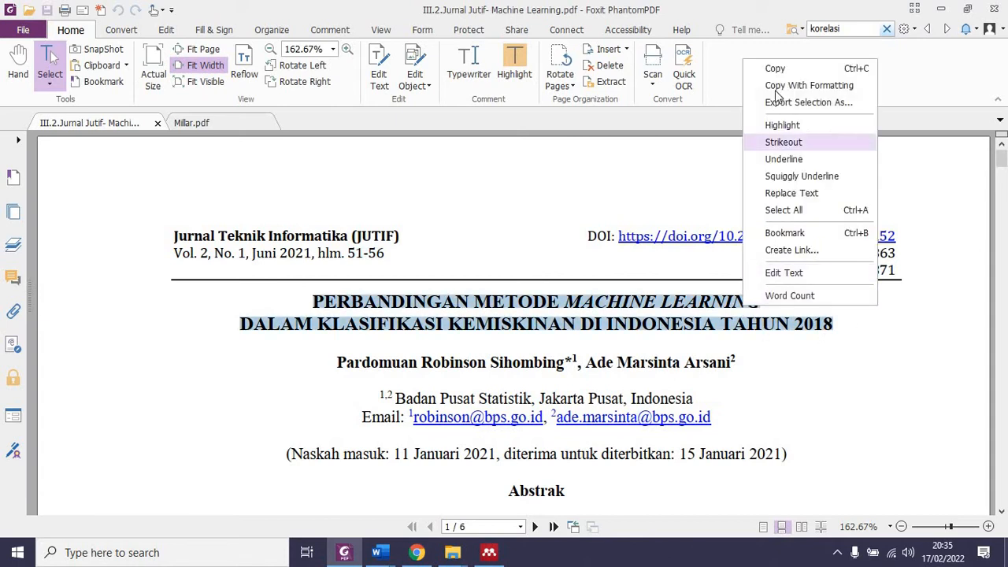
{"action": "left_click", "coordinate": [768, 66]}
Step: Return to Mendeley Desktop, paste the copied title into the journal article's empty title field and save the entry
{"action": "mouse_move", "coordinate": [376, 552]}
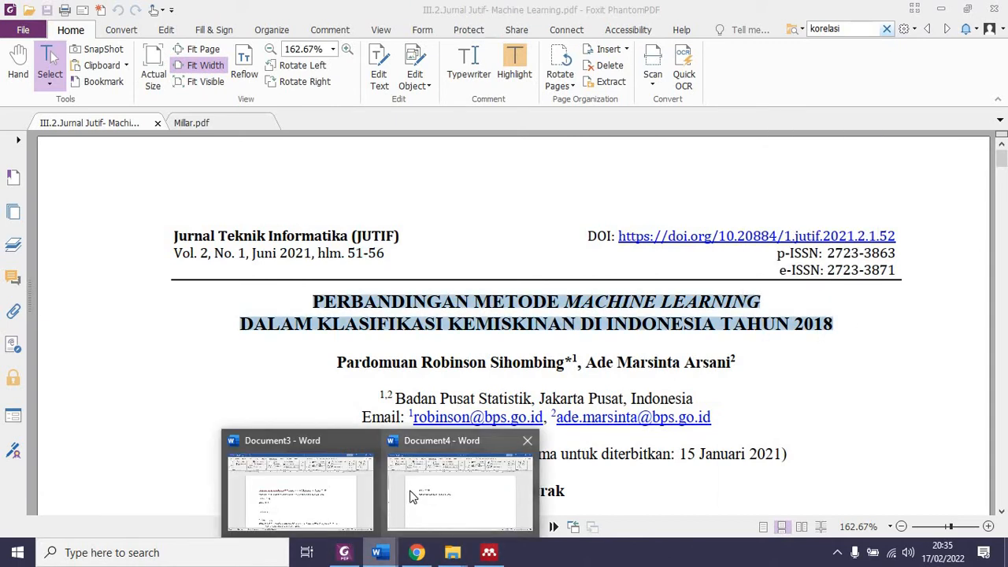
{"action": "left_click", "coordinate": [413, 495]}
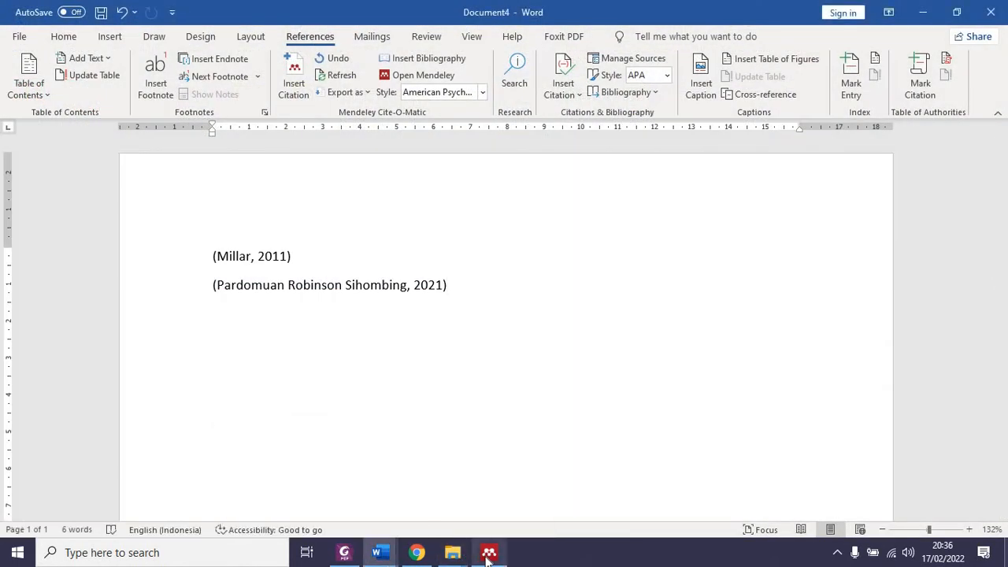
{"action": "left_click", "coordinate": [489, 553]}
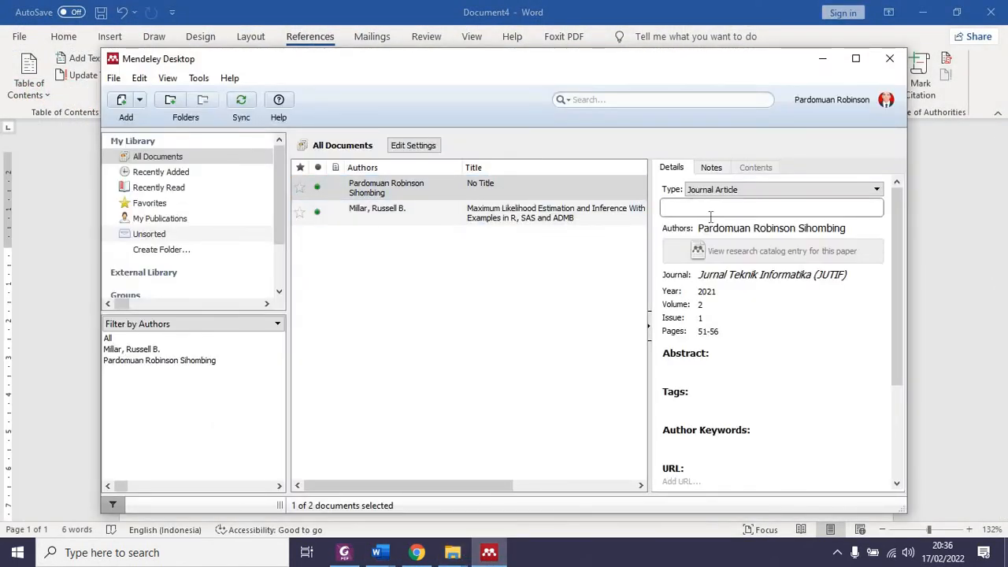
{"action": "key", "text": "ctrl+v"}
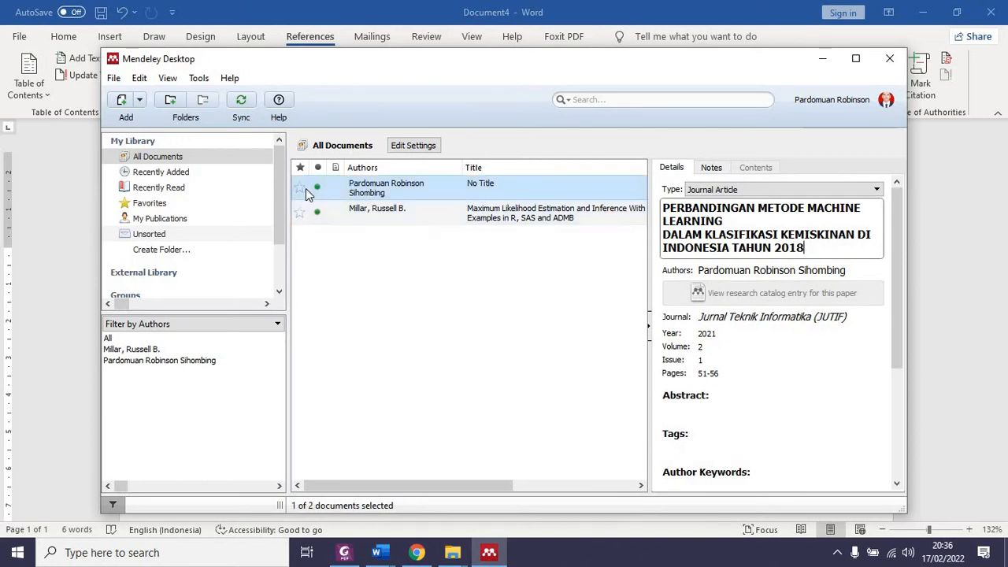
{"action": "scroll", "coordinate": [706, 292], "scroll_direction": "down", "scroll_amount": 5}
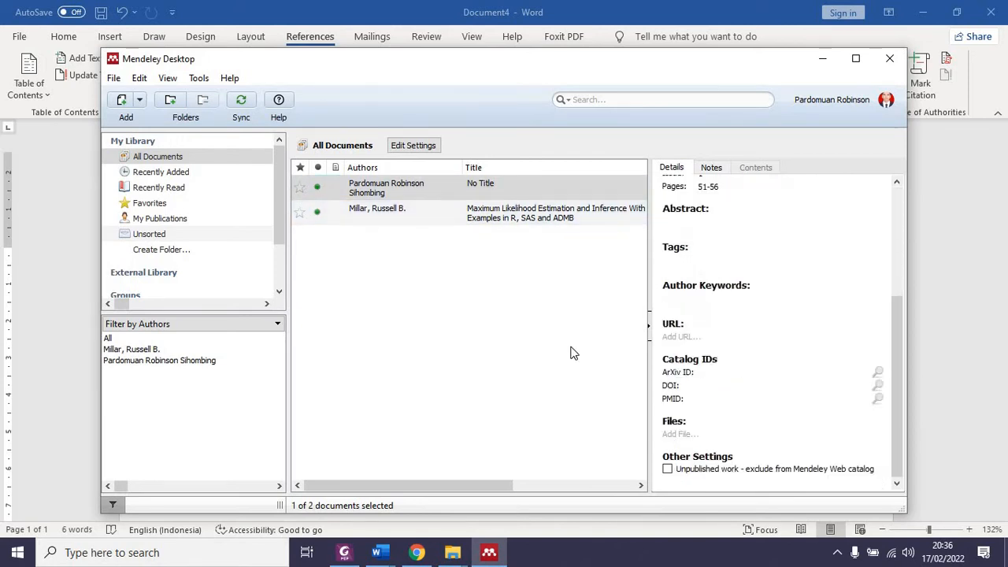
{"action": "left_click", "coordinate": [359, 323]}
{"action": "left_click", "coordinate": [354, 195]}
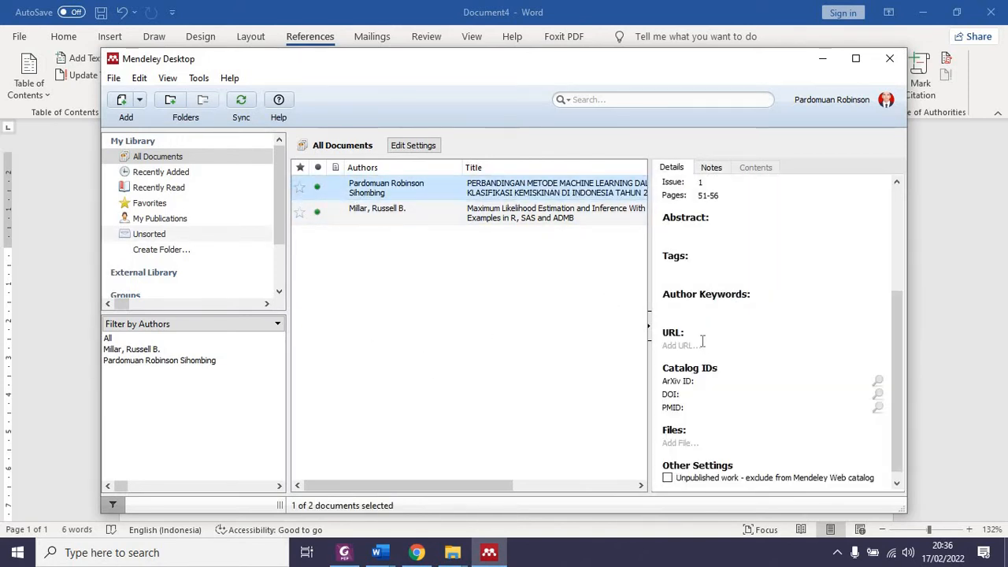
Step: Switch to Document4 in Word, insert a Mendeley bibliography a few lines below the citations and change the citation style to IEEE
{"action": "left_click", "coordinate": [377, 552]}
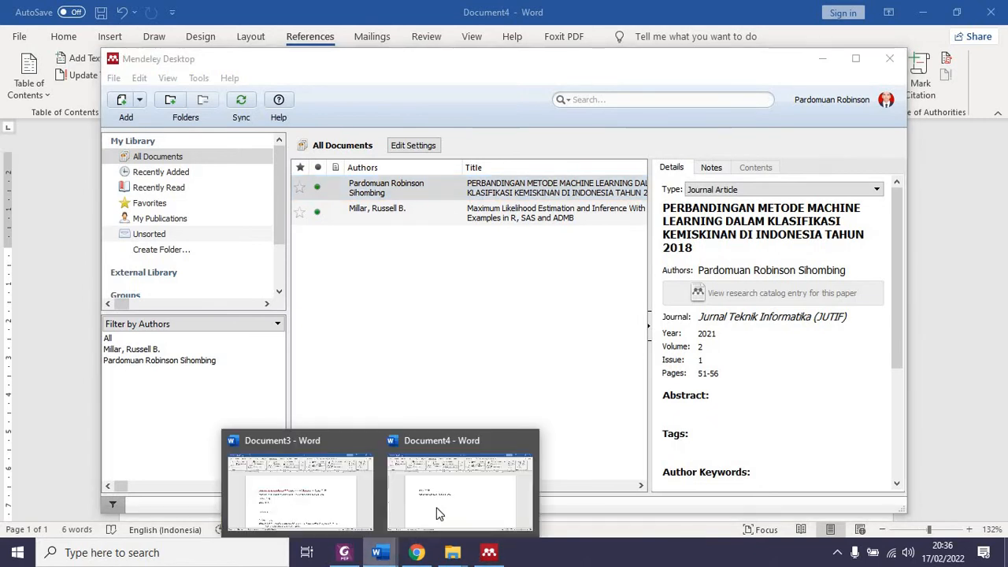
{"action": "left_click", "coordinate": [439, 514]}
{"action": "key", "text": "Return"}
{"action": "key", "text": "Return"}
{"action": "key", "text": "Return"}
{"action": "key", "text": "Return"}
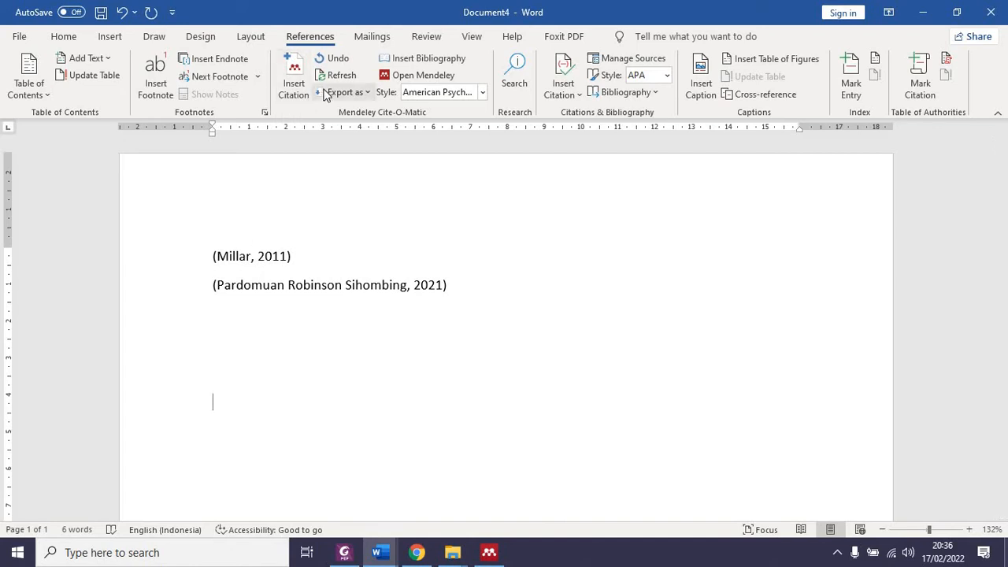
{"action": "left_click", "coordinate": [419, 65]}
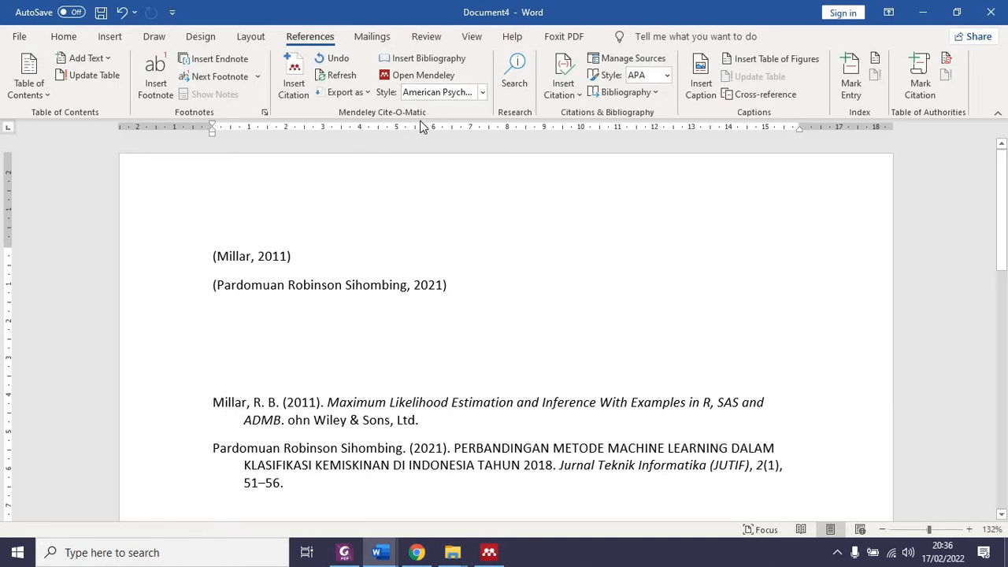
{"action": "left_click", "coordinate": [483, 92]}
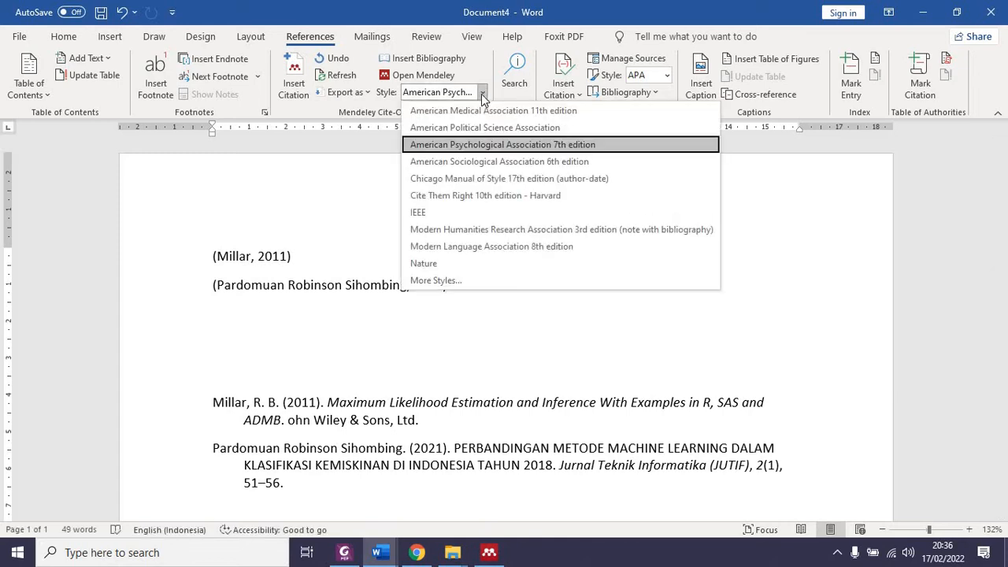
{"action": "left_click", "coordinate": [444, 209]}
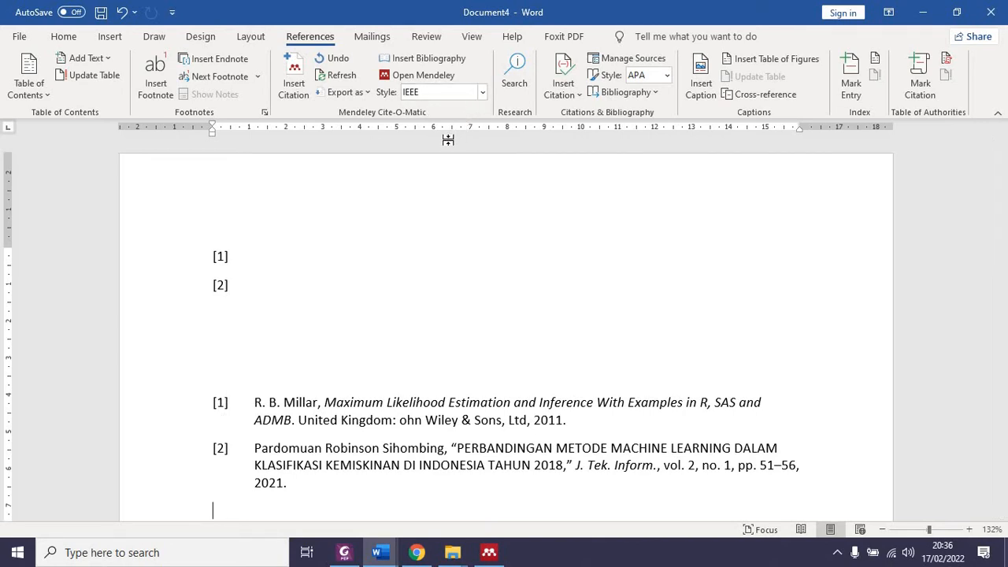
Step: Switch to Mendeley Desktop and delete both the journal article and the book from the library
{"action": "left_click", "coordinate": [488, 553]}
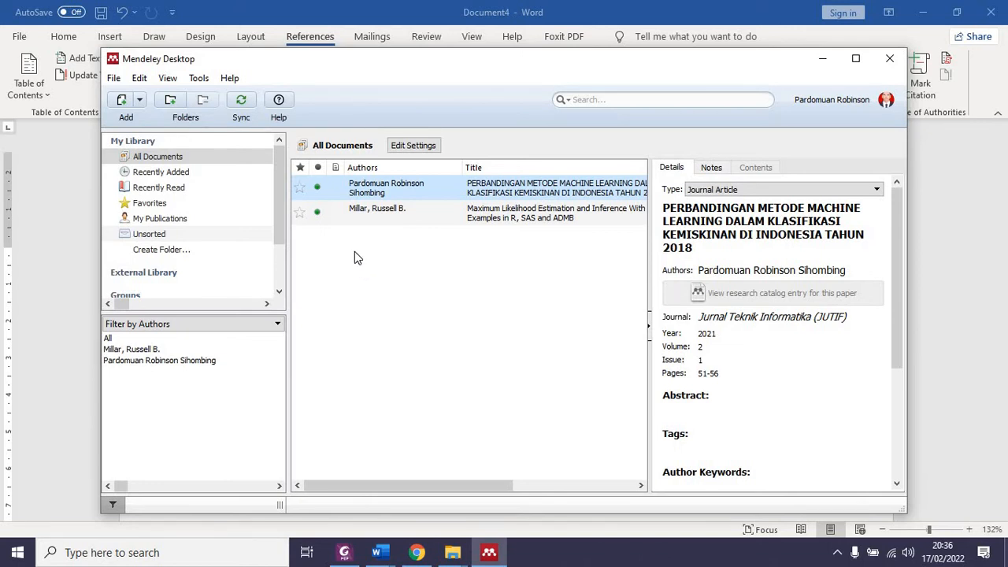
{"action": "right_click", "coordinate": [348, 194]}
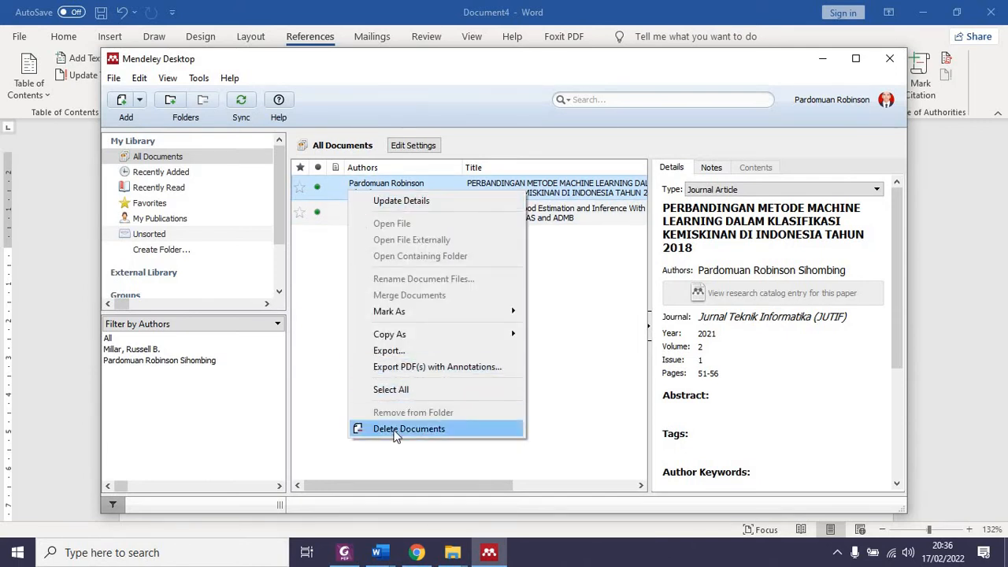
{"action": "left_click", "coordinate": [399, 429]}
{"action": "right_click", "coordinate": [387, 191]}
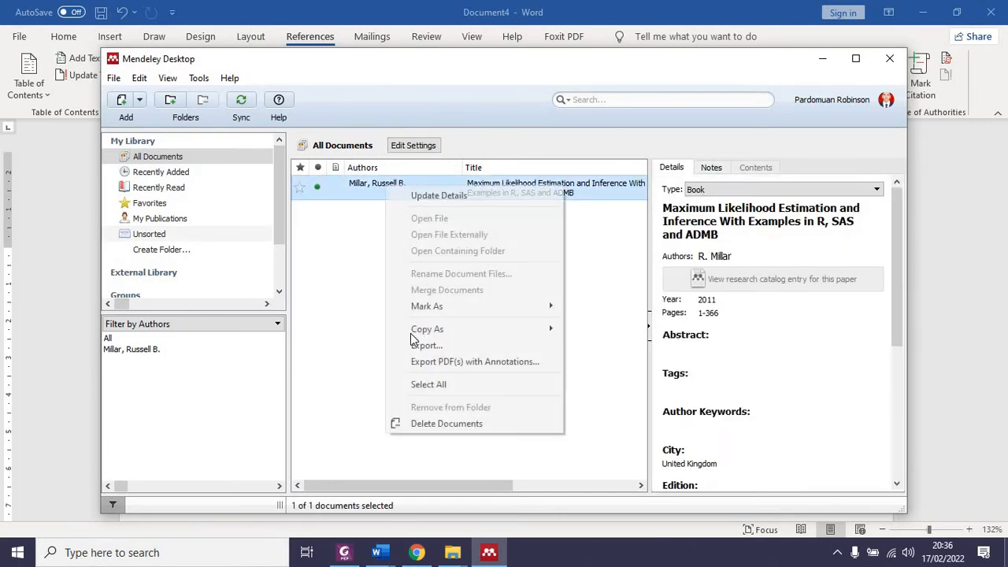
{"action": "left_click", "coordinate": [422, 425]}
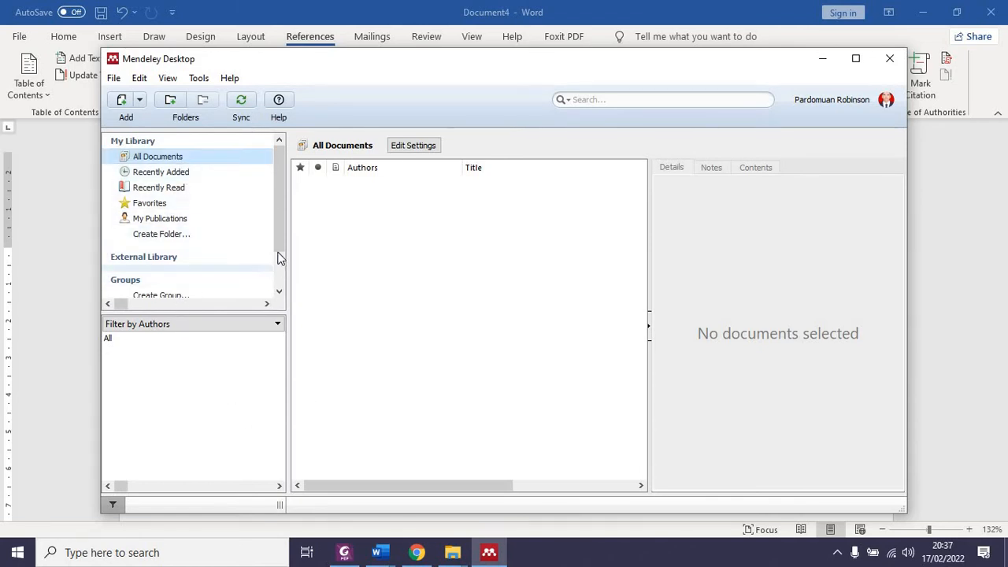
{"action": "left_click", "coordinate": [279, 291]}
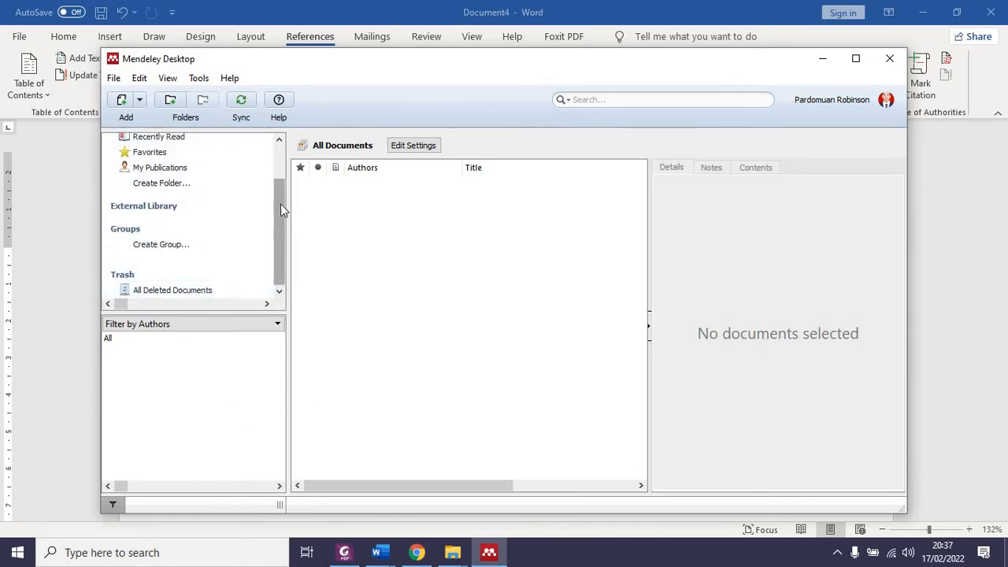
{"action": "left_click_drag", "start_coordinate": [281, 203], "coordinate": [285, 148]}
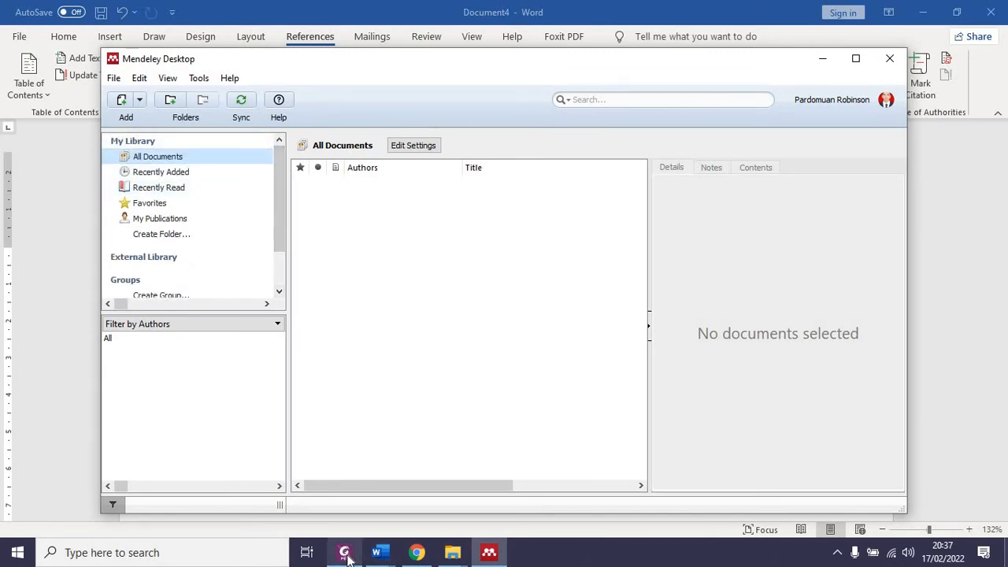
Step: Switch to Chrome, search for "google scholar" in the new tab and open the Google Scholar site
{"action": "left_click", "coordinate": [417, 554]}
{"action": "left_click", "coordinate": [199, 12]}
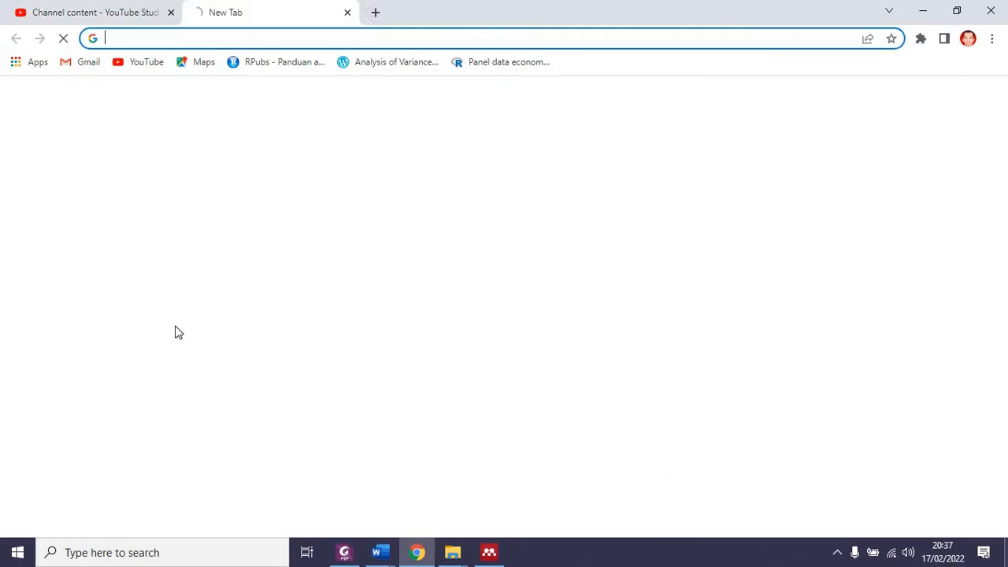
{"action": "left_click", "coordinate": [263, 36]}
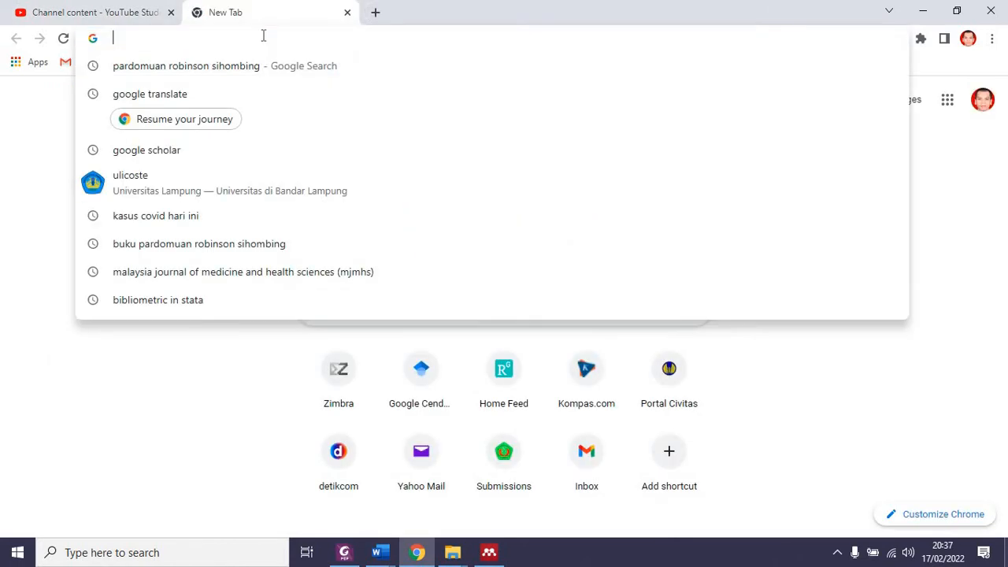
{"action": "type", "text": "goog"}
{"action": "key", "text": "Return"}
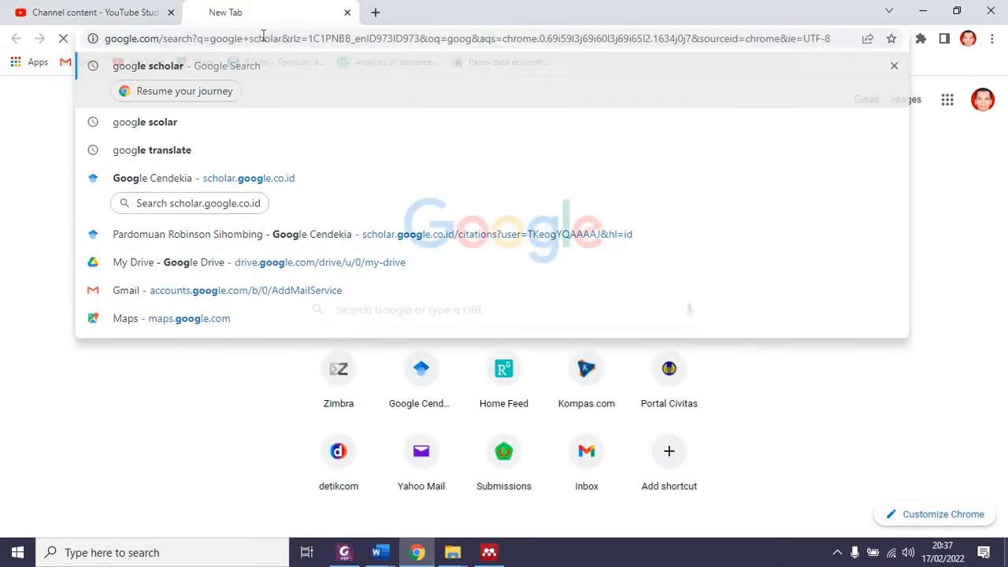
{"action": "left_click", "coordinate": [215, 251]}
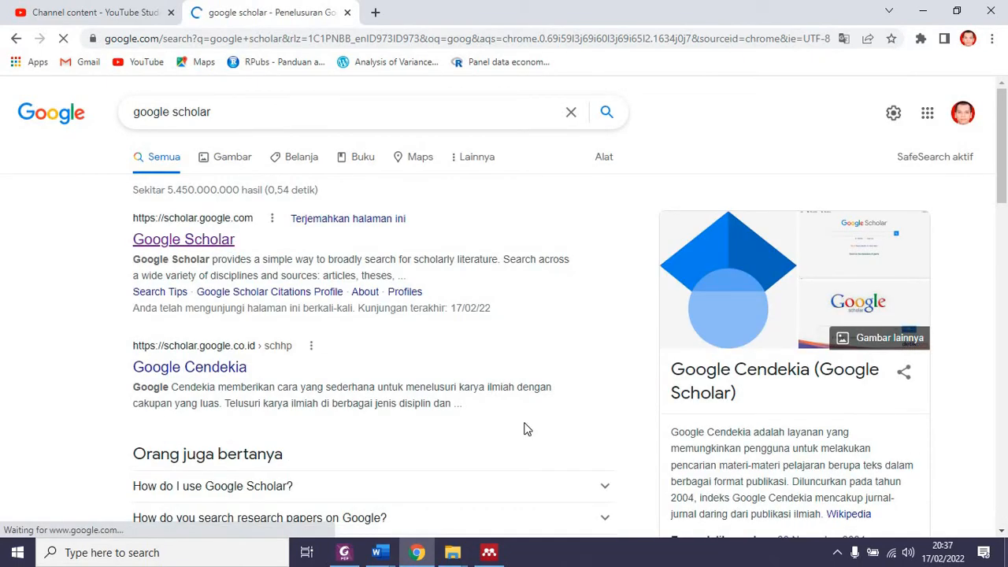
Step: Copy the highlighted journal article title from the PDF in Foxit PhantomPDF and search for it in Google Scholar in Chrome
{"action": "mouse_move", "coordinate": [350, 556]}
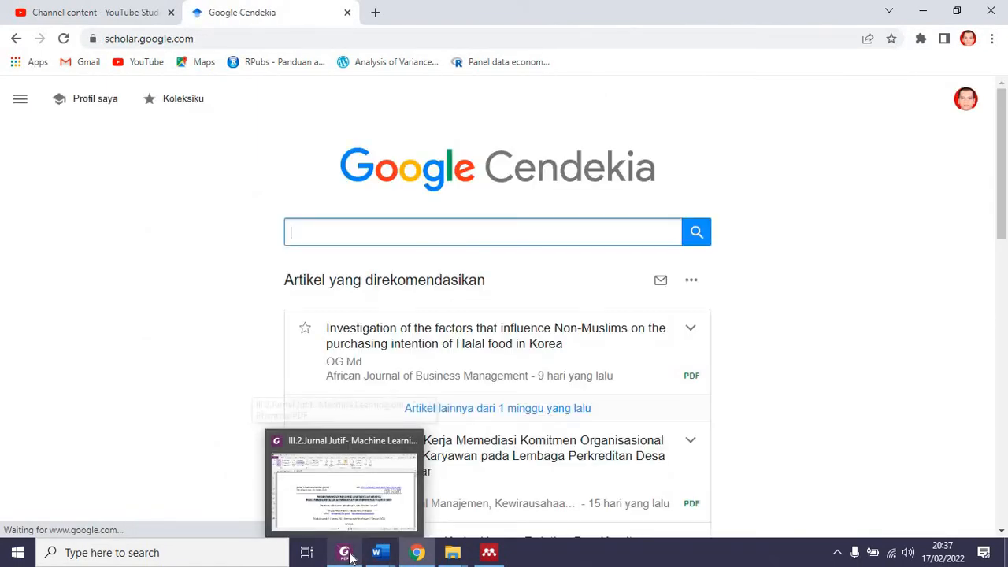
{"action": "left_click", "coordinate": [315, 473]}
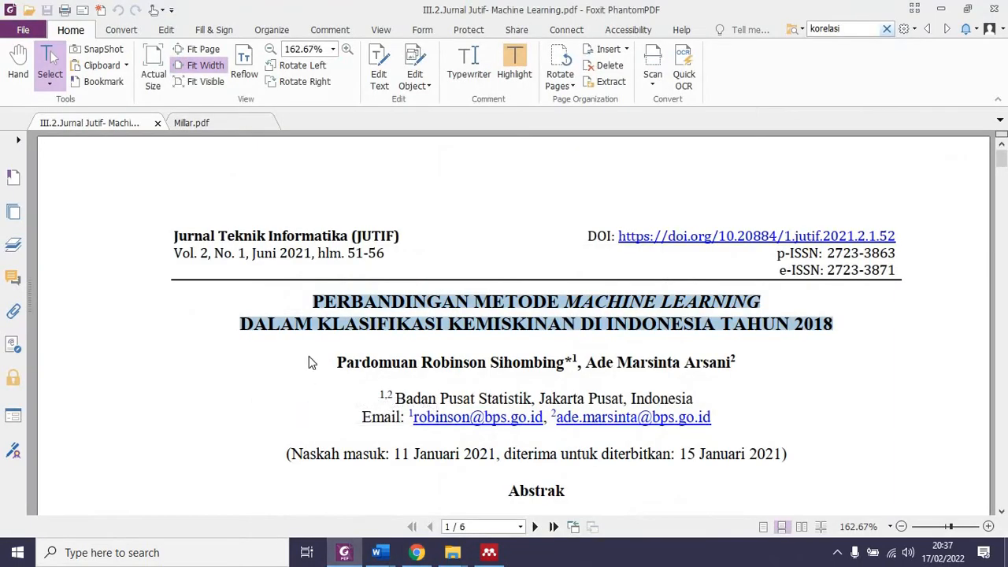
{"action": "right_click", "coordinate": [331, 307]}
{"action": "left_click", "coordinate": [351, 67]}
{"action": "left_click", "coordinate": [347, 555]}
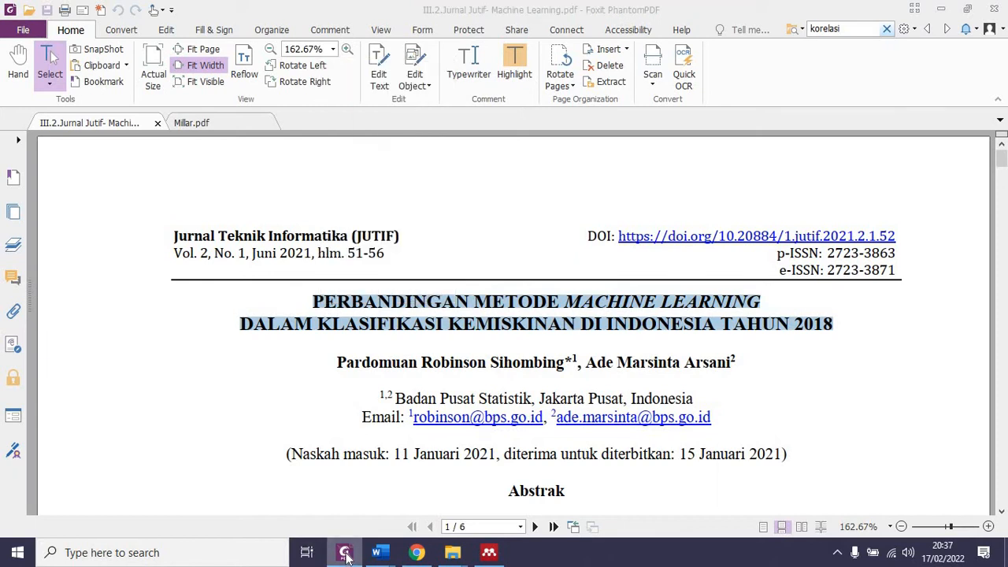
{"action": "key", "text": "ctrl+v"}
{"action": "left_click", "coordinate": [693, 237]}
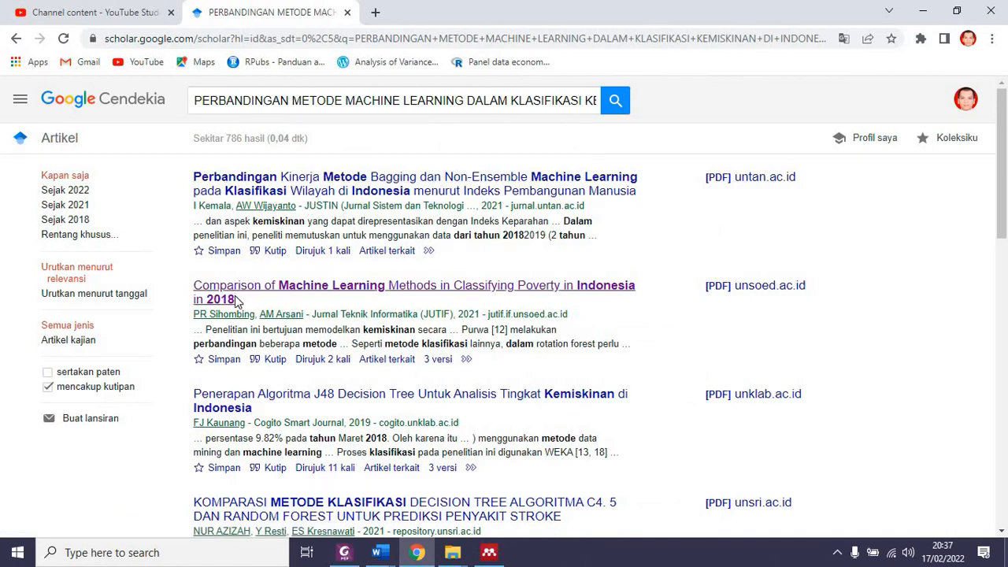
Step: Download the RefMan citation for "Comparison of Machine Learning Methods in Classifying Poverty in Indonesia in 2018" and show the file in its folder
{"action": "left_click", "coordinate": [276, 361]}
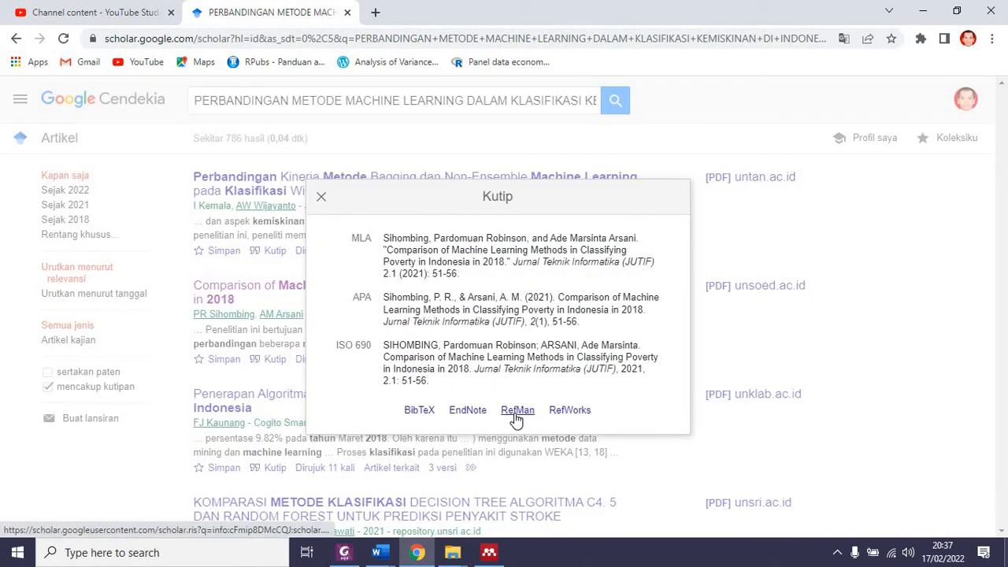
{"action": "left_click", "coordinate": [518, 411]}
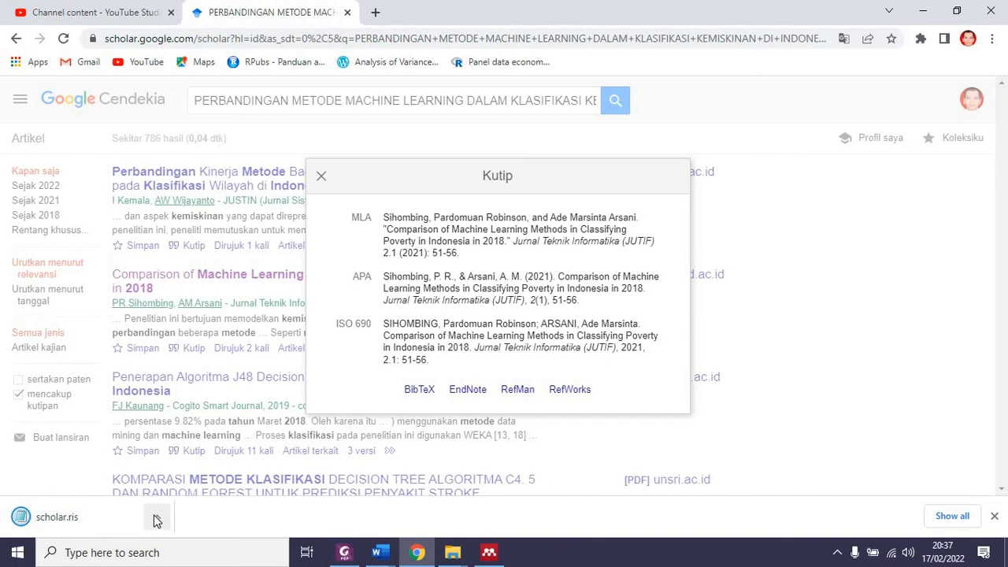
{"action": "left_click", "coordinate": [156, 519]}
{"action": "left_click", "coordinate": [200, 470]}
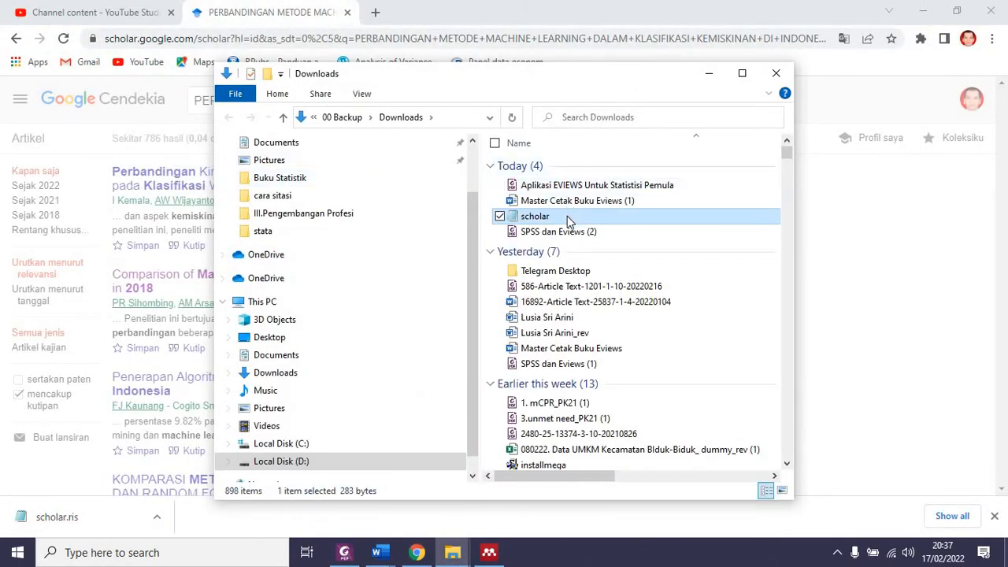
Step: Rename the downloaded scholar citation file in Downloads to the article's first author's surname in lowercase
{"action": "right_click", "coordinate": [567, 216]}
{"action": "left_click", "coordinate": [397, 501]}
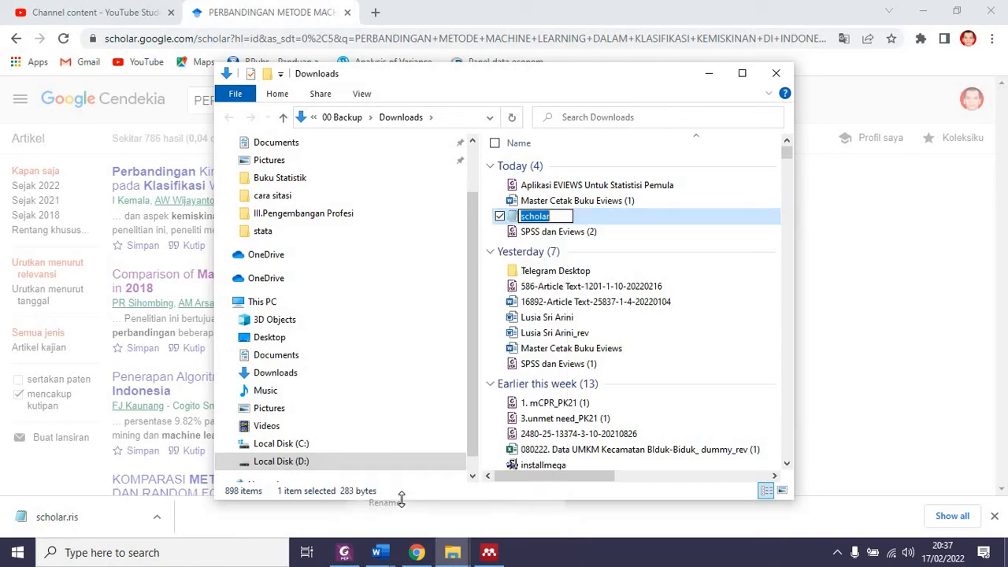
{"action": "type", "text": "sihombing"}
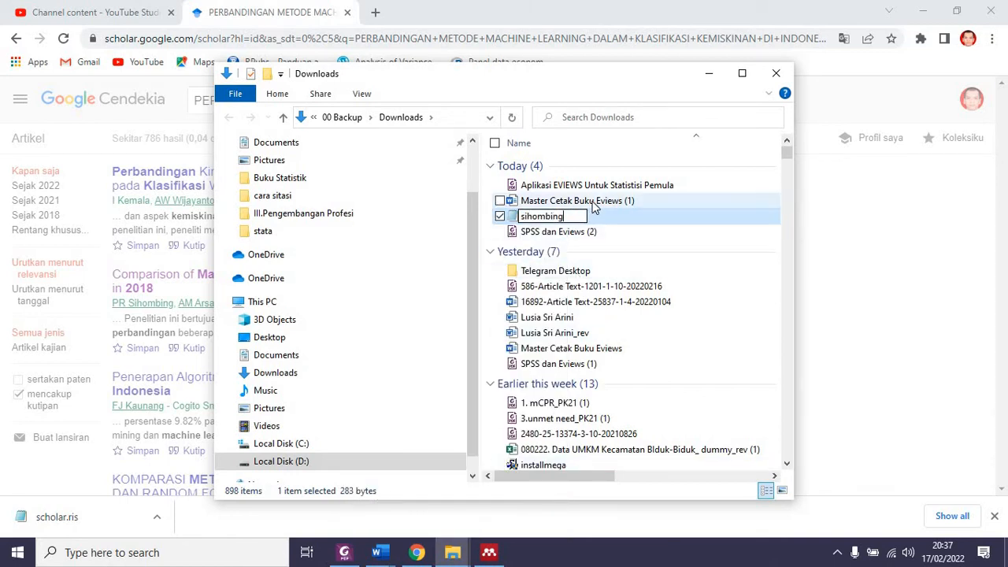
{"action": "left_click", "coordinate": [575, 201]}
Step: Switch to Mendeley Desktop, import the renamed article citation as a RIS file and review the imported entry's details
{"action": "left_click", "coordinate": [494, 554]}
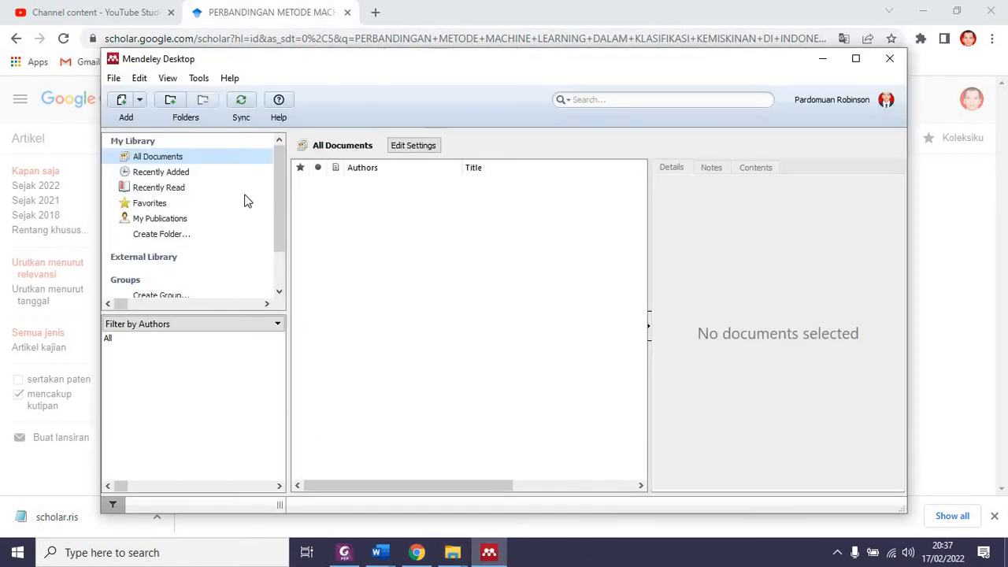
{"action": "left_click", "coordinate": [115, 79]}
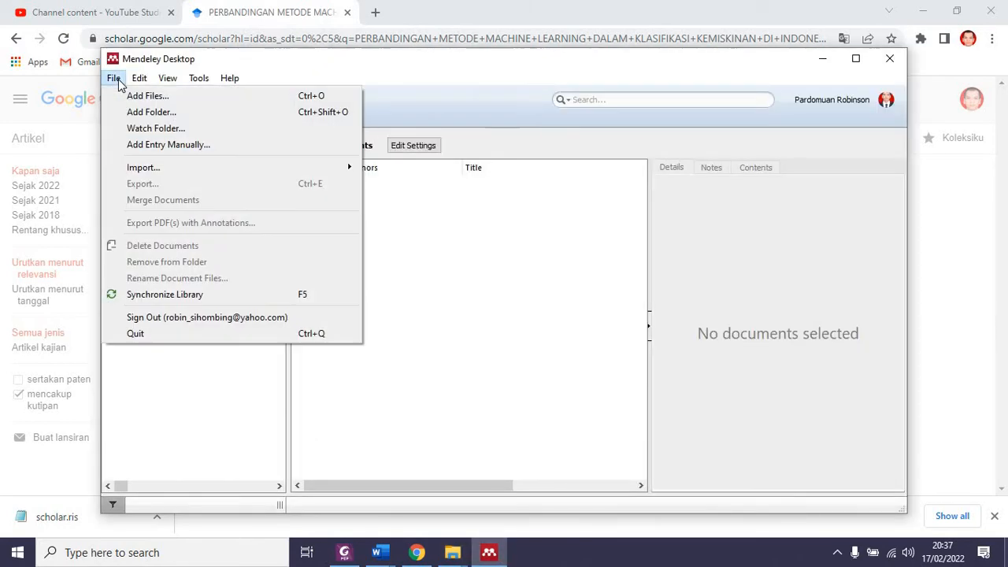
{"action": "mouse_move", "coordinate": [302, 167]}
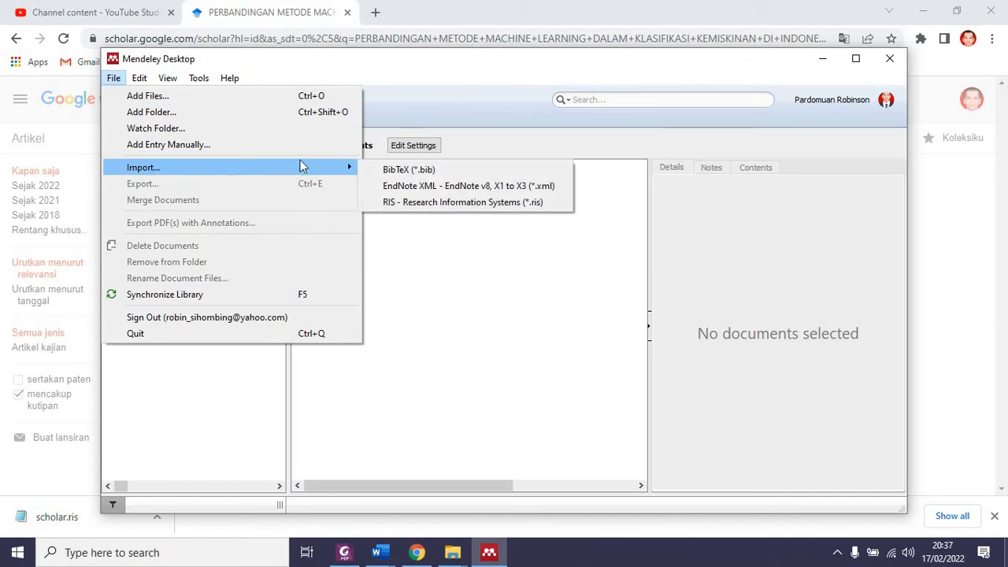
{"action": "left_click", "coordinate": [426, 202]}
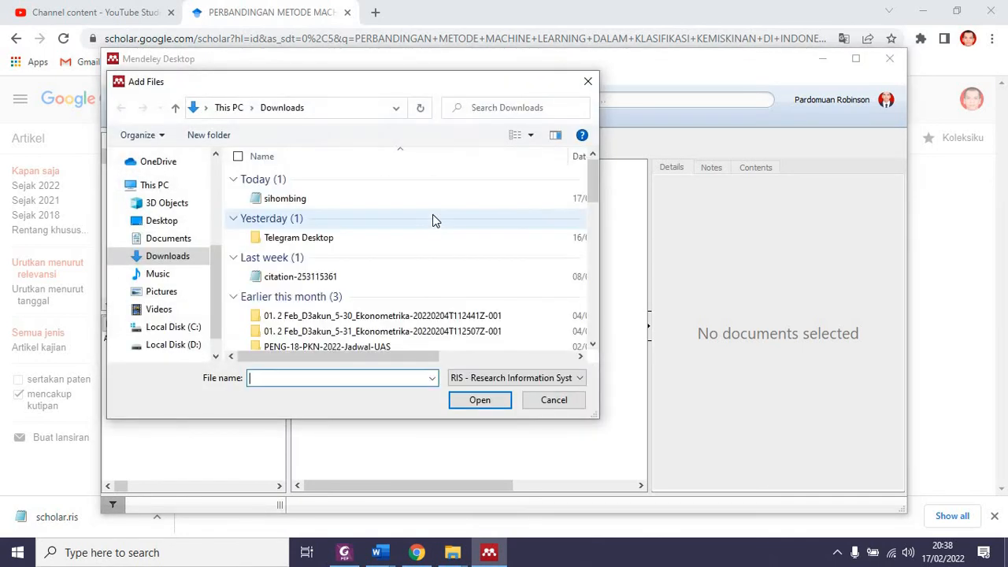
{"action": "left_click", "coordinate": [306, 199]}
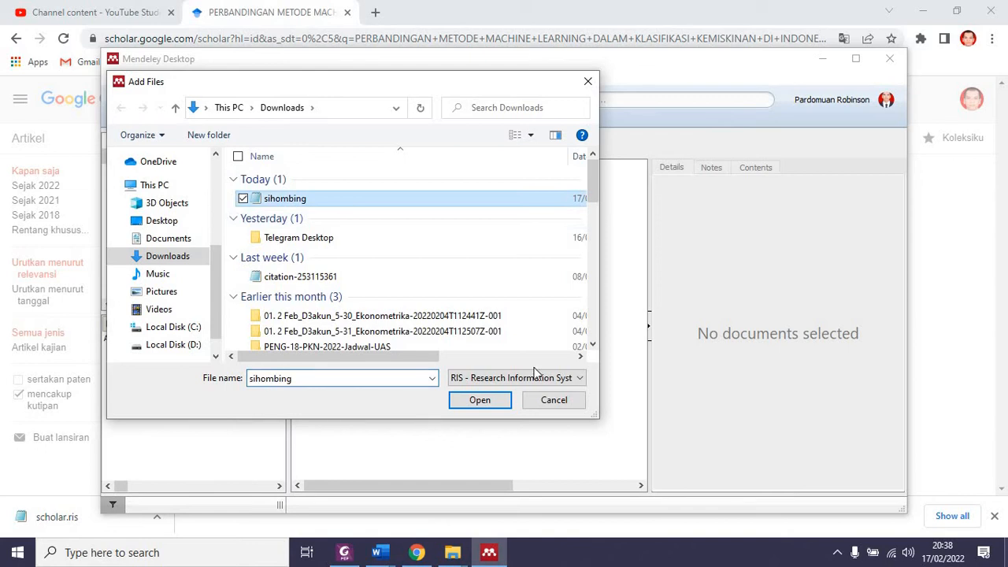
{"action": "left_click", "coordinate": [478, 400]}
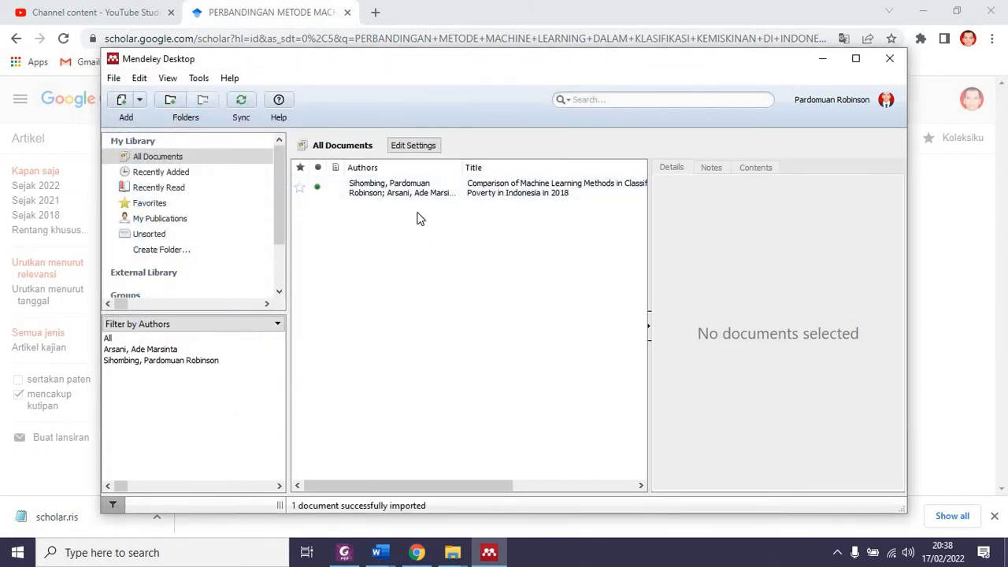
{"action": "left_click", "coordinate": [398, 197]}
{"action": "scroll", "coordinate": [761, 315], "scroll_direction": "down", "scroll_amount": 5}
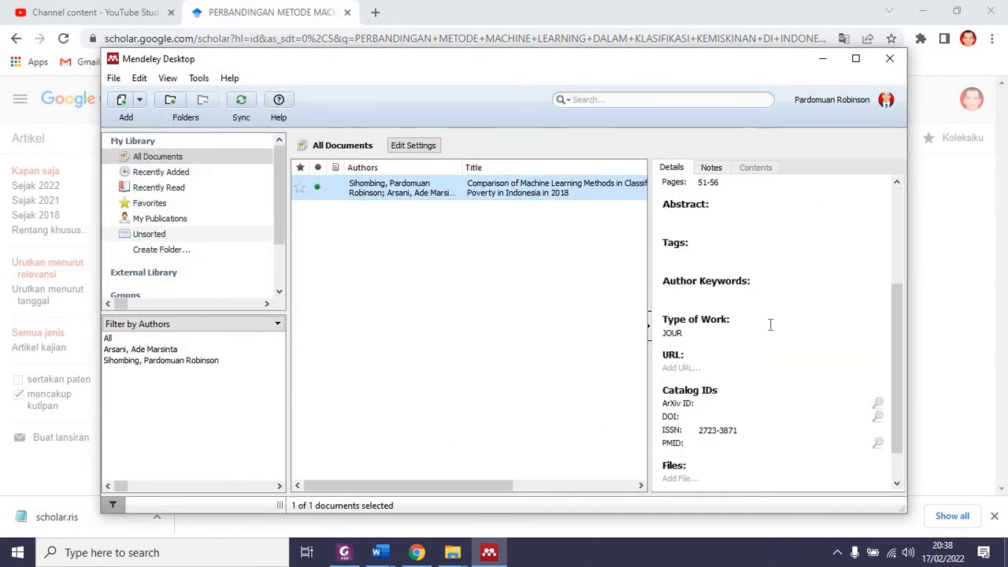
{"action": "scroll", "coordinate": [761, 315], "scroll_direction": "up", "scroll_amount": 5}
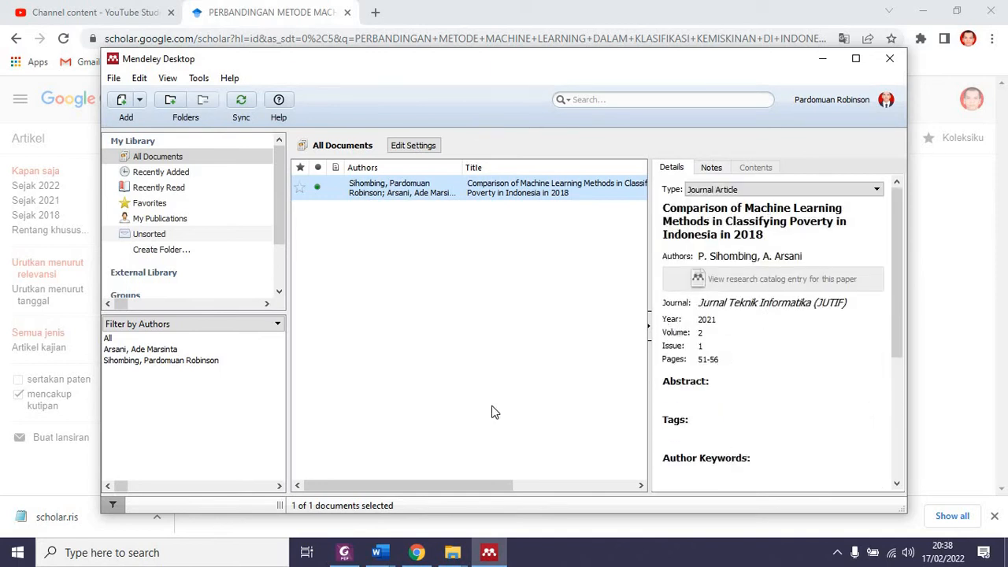
Step: Switch to Foxit PhantomPDF, show the book PDF and copy its full title, including the subtitle, from the first page
{"action": "left_click", "coordinate": [344, 552]}
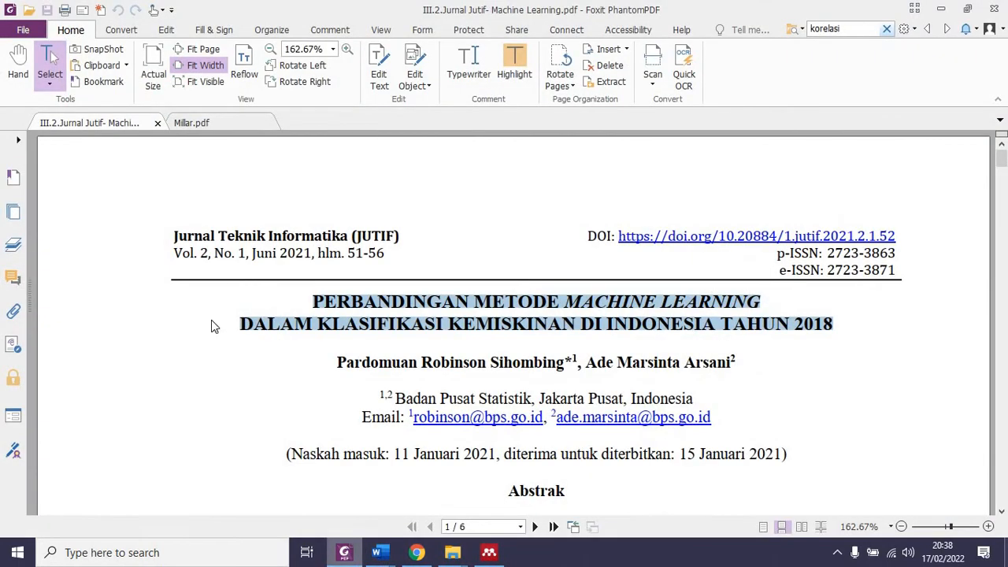
{"action": "left_click", "coordinate": [199, 126]}
{"action": "left_click_drag", "start_coordinate": [178, 290], "coordinate": [837, 430]}
{"action": "key", "text": "ctrl+c"}
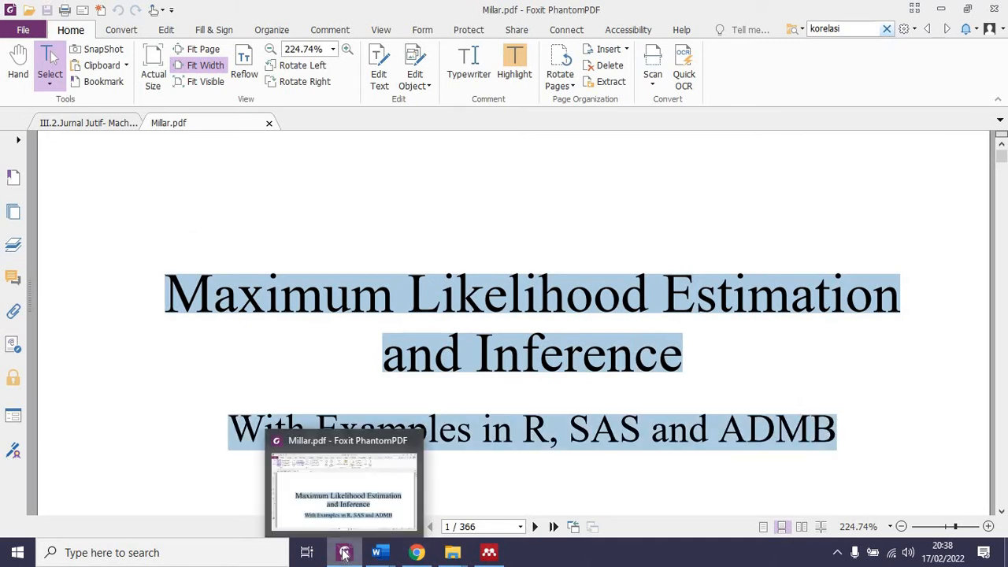
Step: Return to Google Scholar in Chrome and replace the search with the copied title "Maximum Likelihood Estimation and Inference With Examples in R, SAS and ADMB"
{"action": "left_click", "coordinate": [489, 552]}
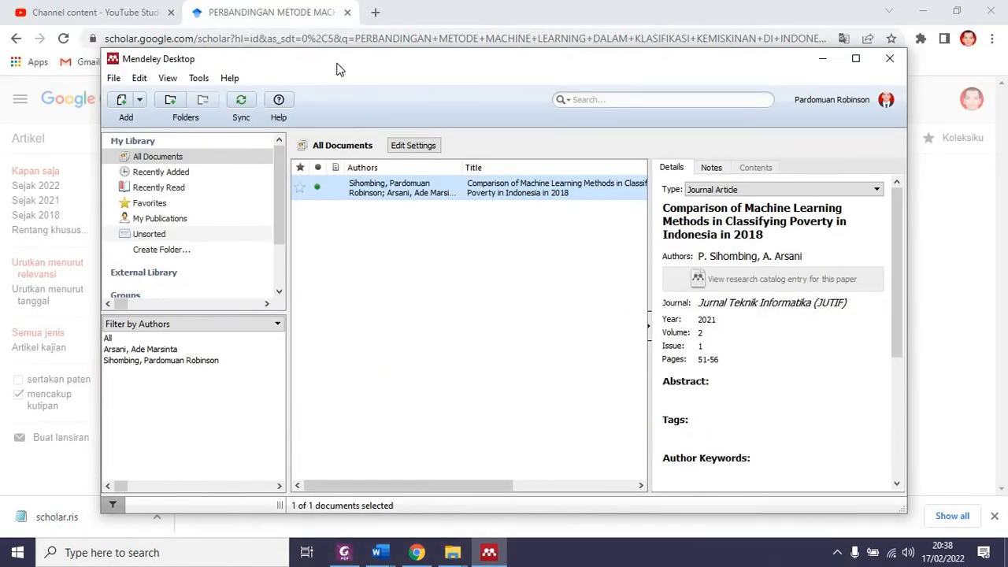
{"action": "left_click", "coordinate": [496, 17]}
{"action": "left_click", "coordinate": [308, 117]}
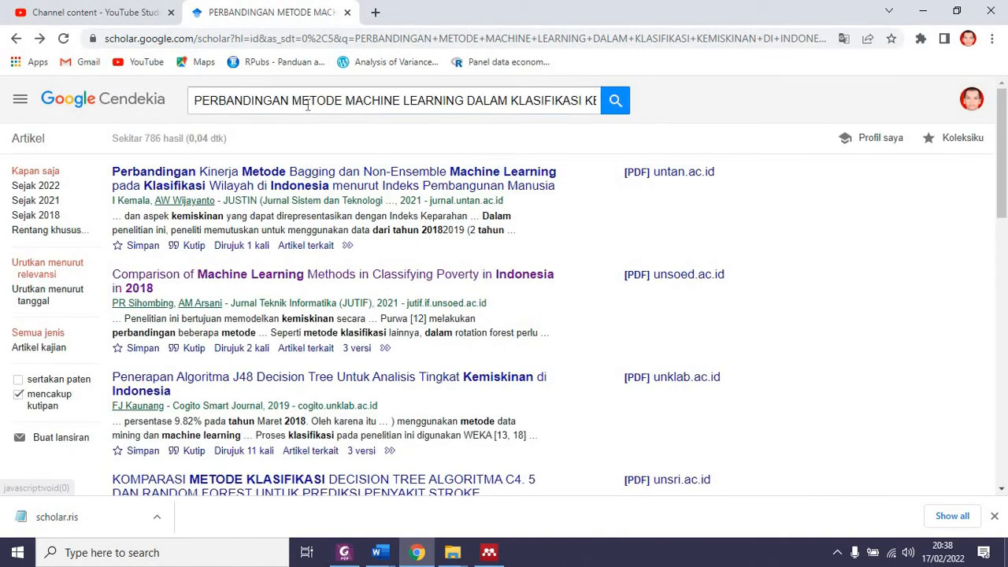
{"action": "triple_click", "coordinate": [308, 100]}
{"action": "key", "text": "ctrl+v"}
{"action": "key", "text": "Return"}
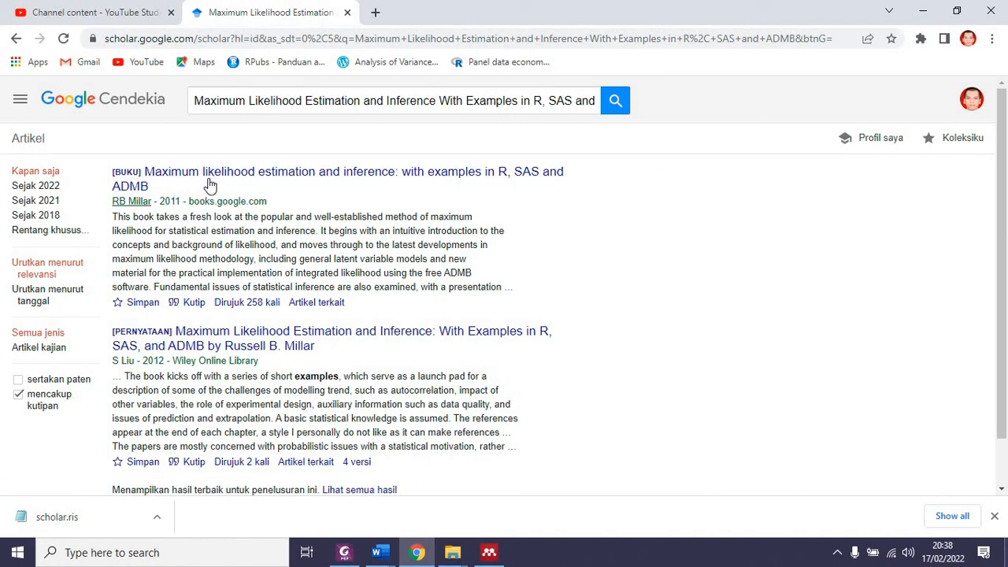
Step: Download the RefMan citation for the 2011 book result and show the downloaded file in its folder
{"action": "left_click", "coordinate": [194, 307]}
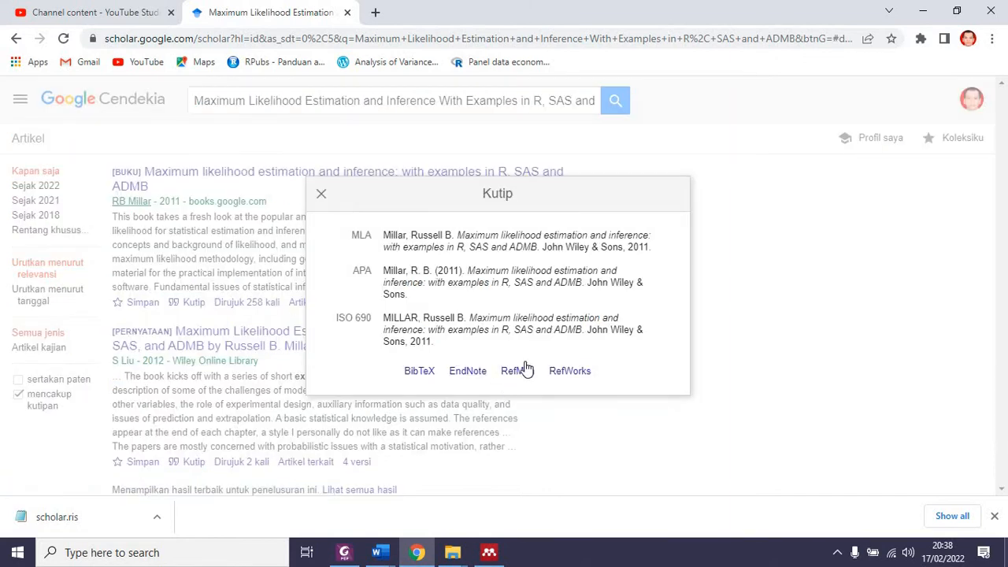
{"action": "left_click", "coordinate": [518, 371]}
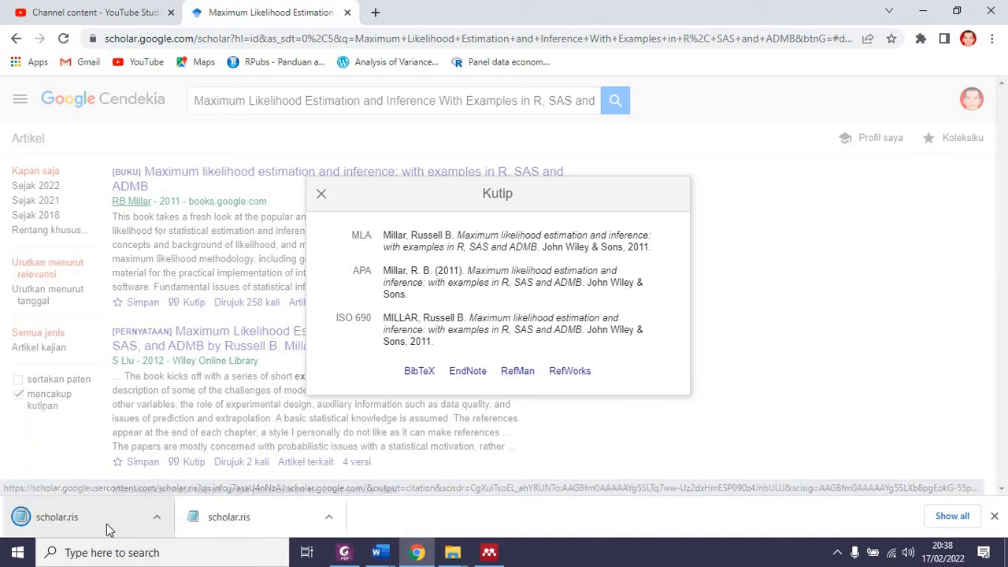
{"action": "left_click", "coordinate": [159, 522]}
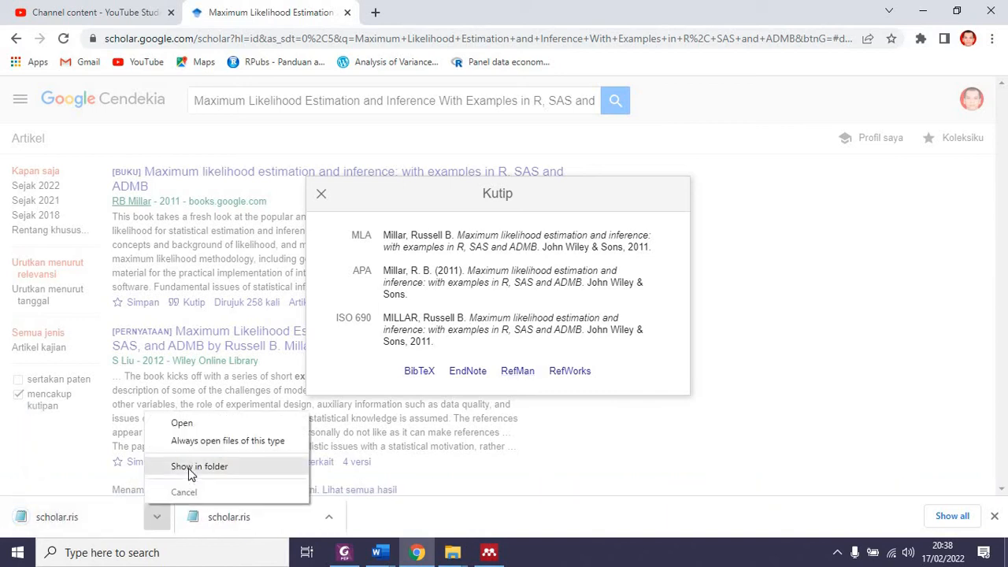
{"action": "left_click", "coordinate": [188, 468]}
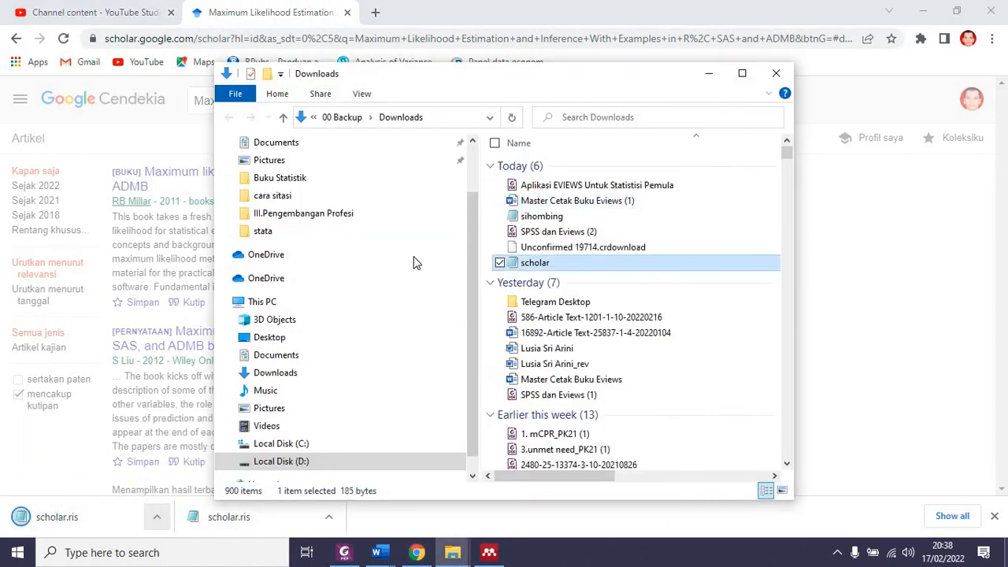
Step: Rename the new scholar citation file in Downloads to the book author's surname in lowercase
{"action": "right_click", "coordinate": [558, 266]}
{"action": "left_click", "coordinate": [435, 508]}
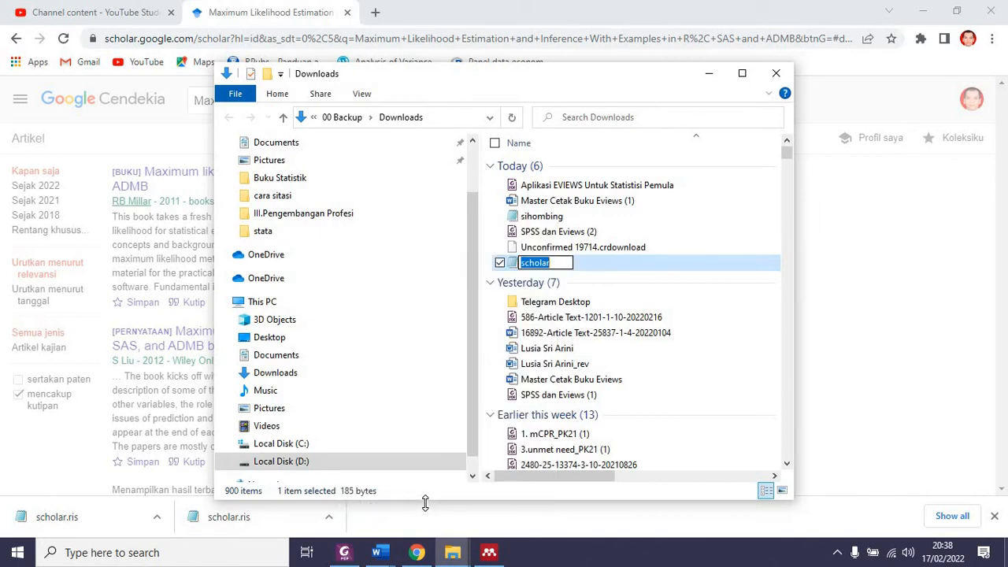
{"action": "type", "text": "millar"}
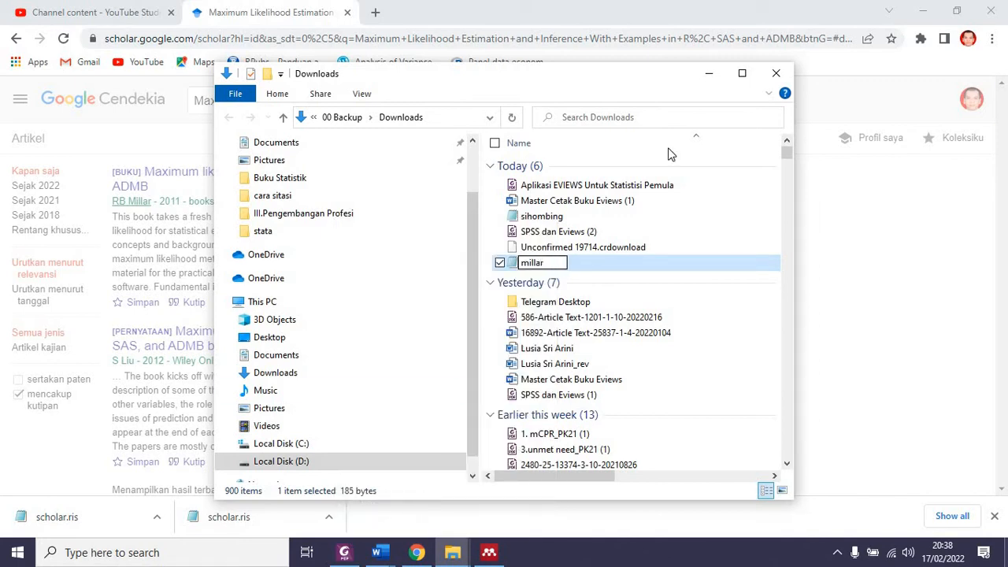
{"action": "left_click", "coordinate": [563, 307]}
Step: Switch to Mendeley Desktop, import the book's renamed RIS file and review the details of the imported book entry
{"action": "left_click", "coordinate": [488, 552]}
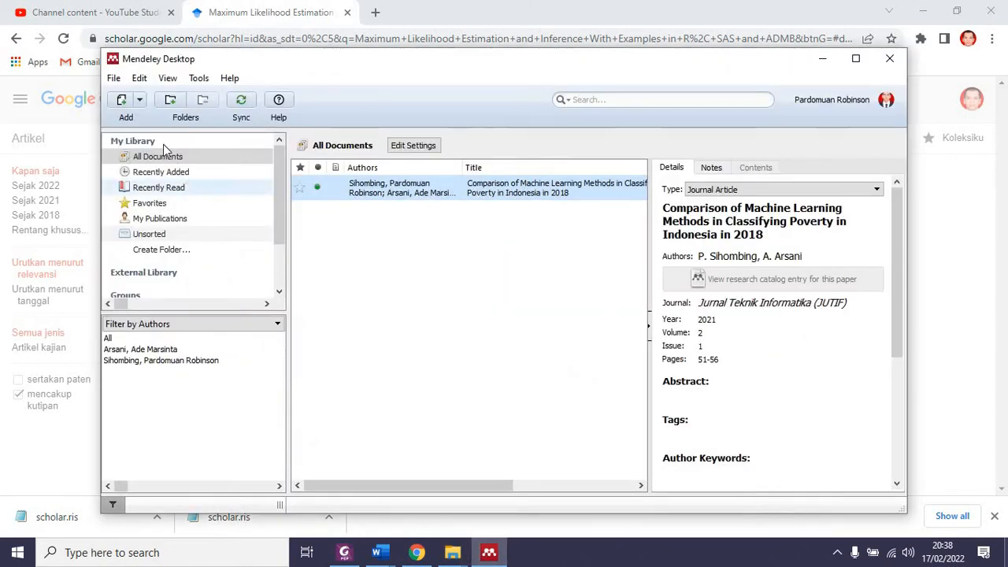
{"action": "left_click", "coordinate": [114, 78]}
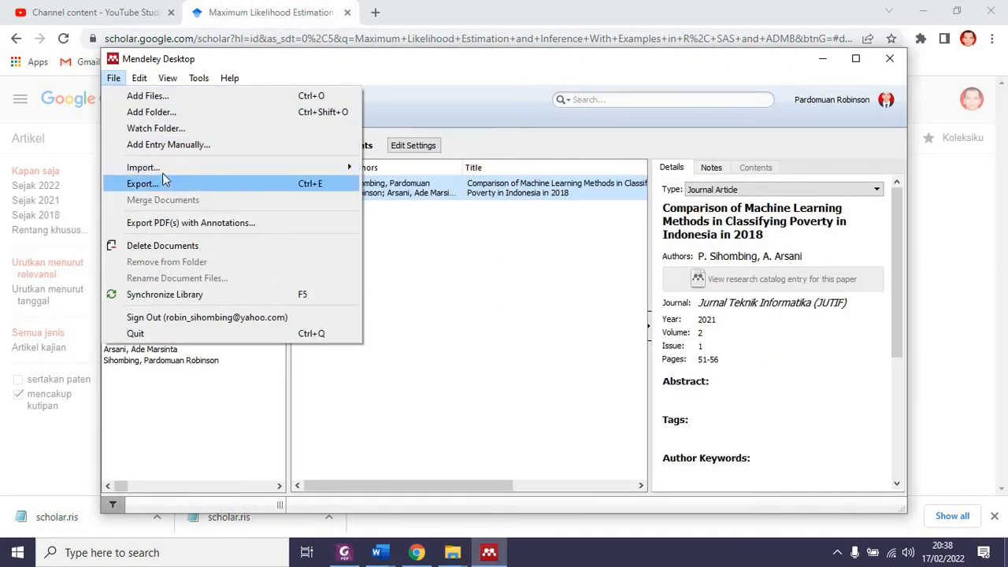
{"action": "mouse_move", "coordinate": [168, 168]}
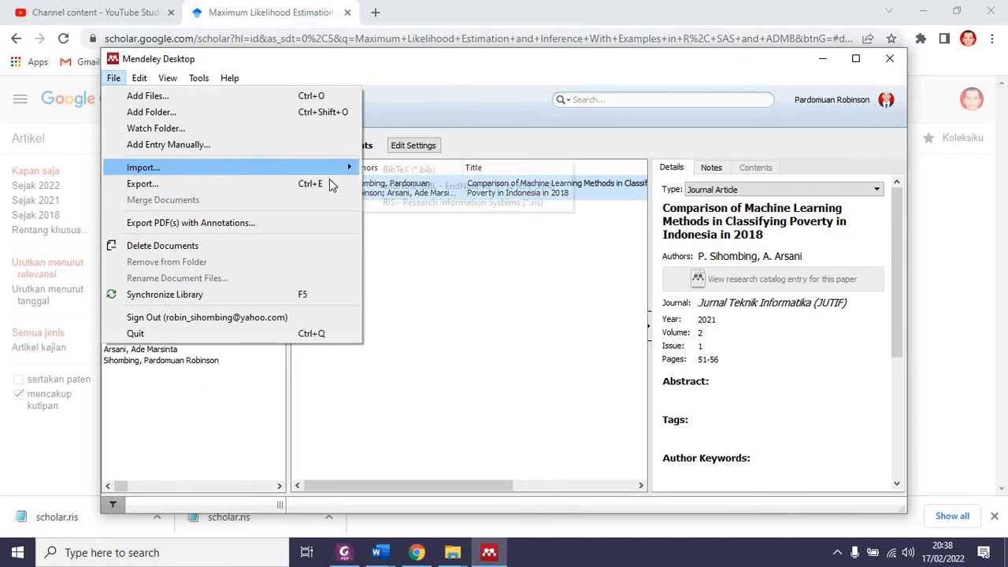
{"action": "left_click", "coordinate": [427, 204]}
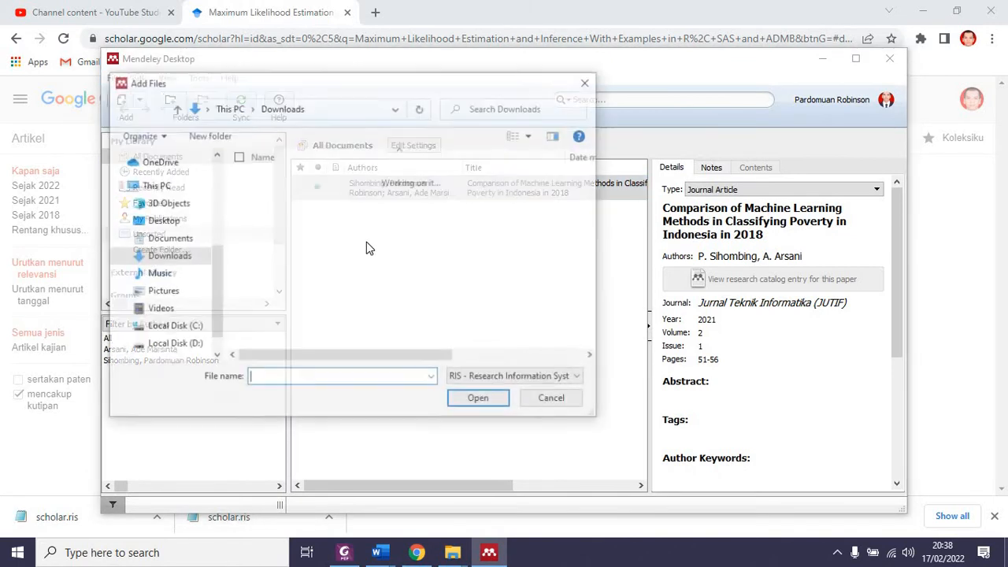
{"action": "left_click", "coordinate": [275, 199]}
{"action": "left_click", "coordinate": [496, 401]}
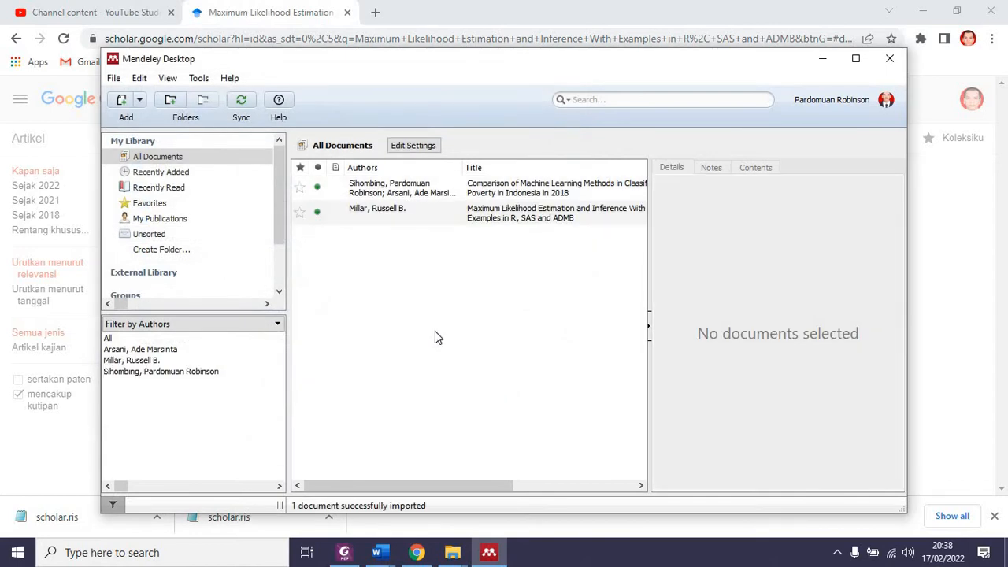
{"action": "left_click", "coordinate": [379, 215]}
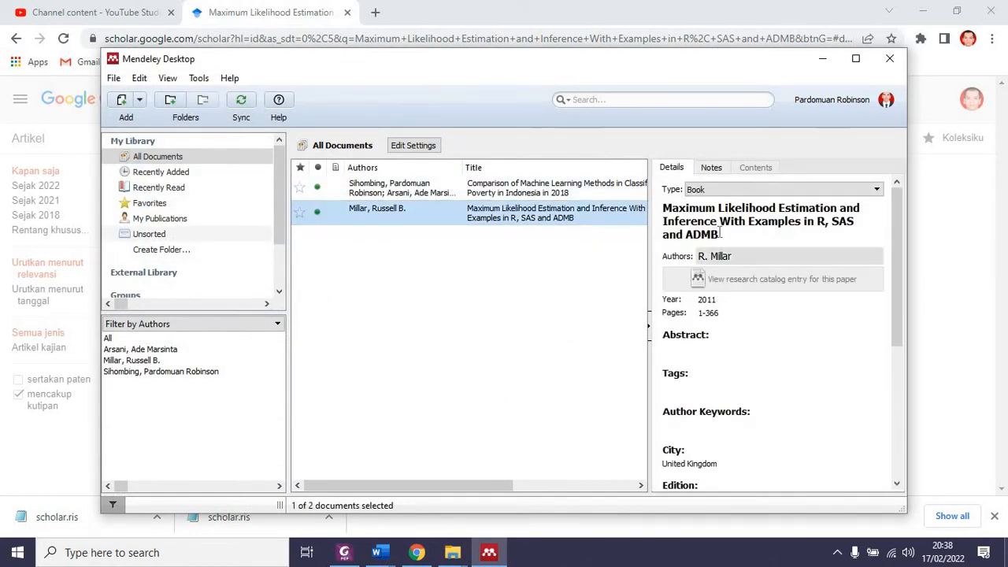
{"action": "scroll", "coordinate": [682, 280], "scroll_direction": "down", "scroll_amount": 1}
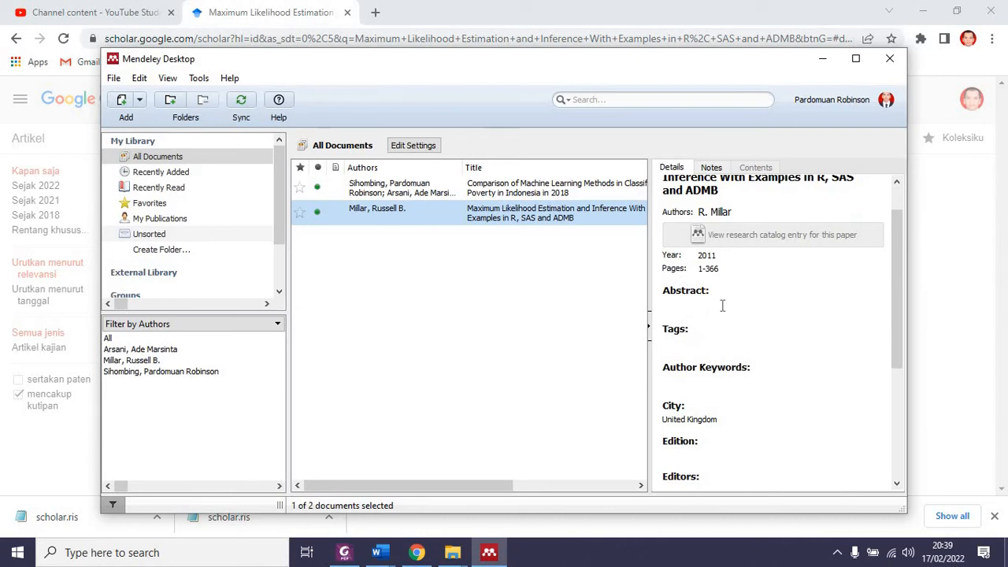
Step: Review the rest of the imported book's details, switch to Word and clear the entire document
{"action": "scroll", "coordinate": [732, 300], "scroll_direction": "down", "scroll_amount": 4}
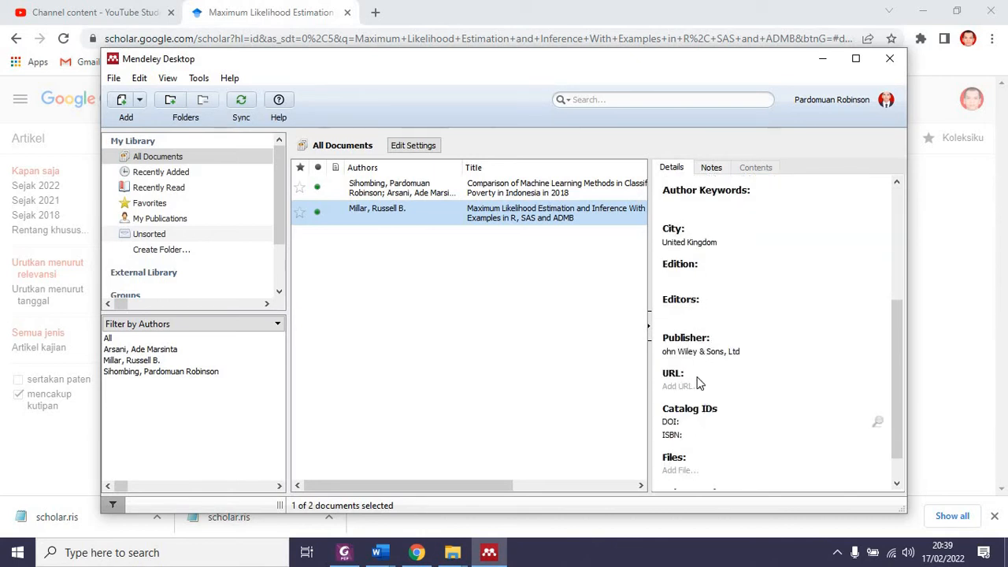
{"action": "scroll", "coordinate": [695, 389], "scroll_direction": "down", "scroll_amount": 1}
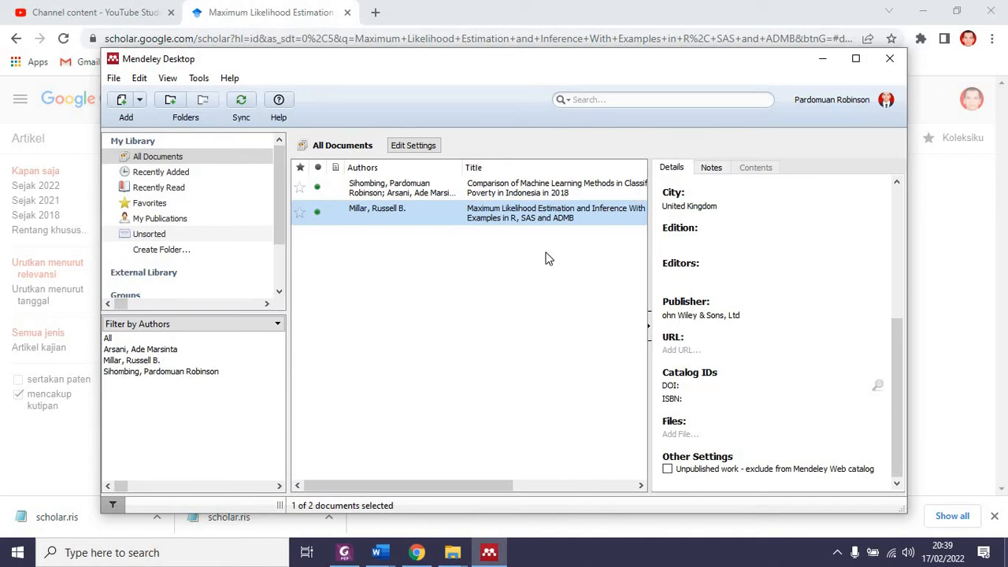
{"action": "left_click", "coordinate": [377, 554]}
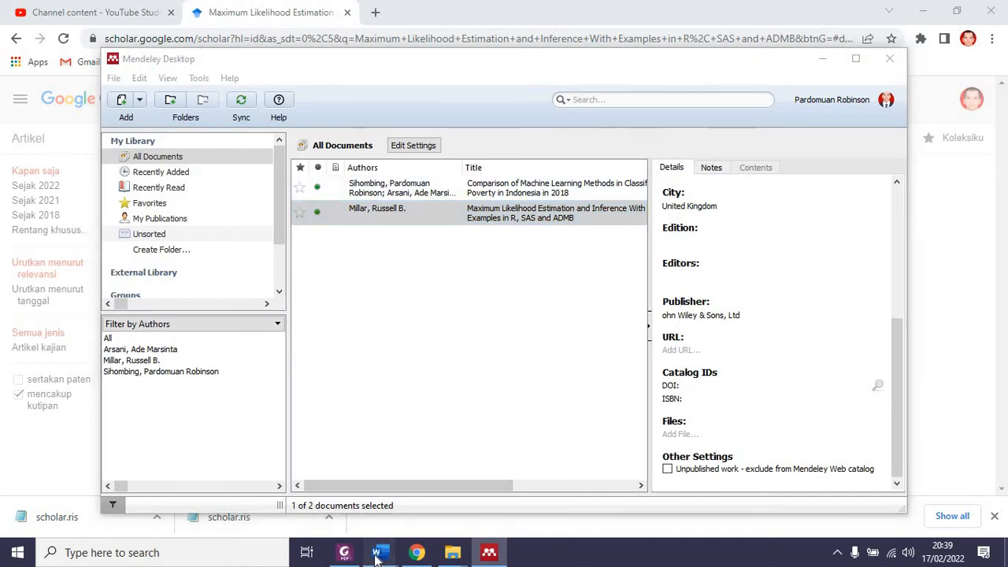
{"action": "left_click", "coordinate": [441, 500]}
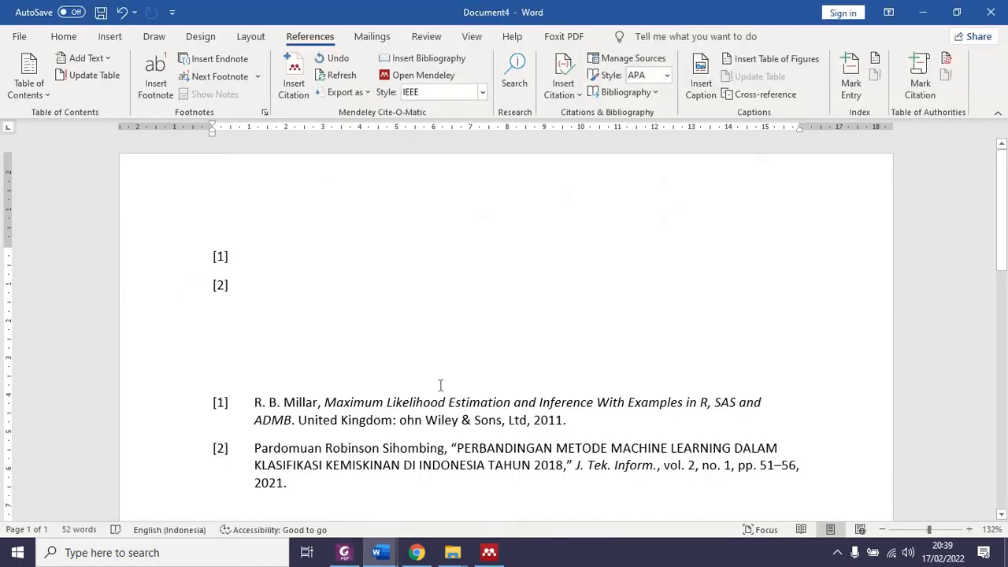
{"action": "key", "text": "ctrl+a"}
{"action": "key", "text": "Delete"}
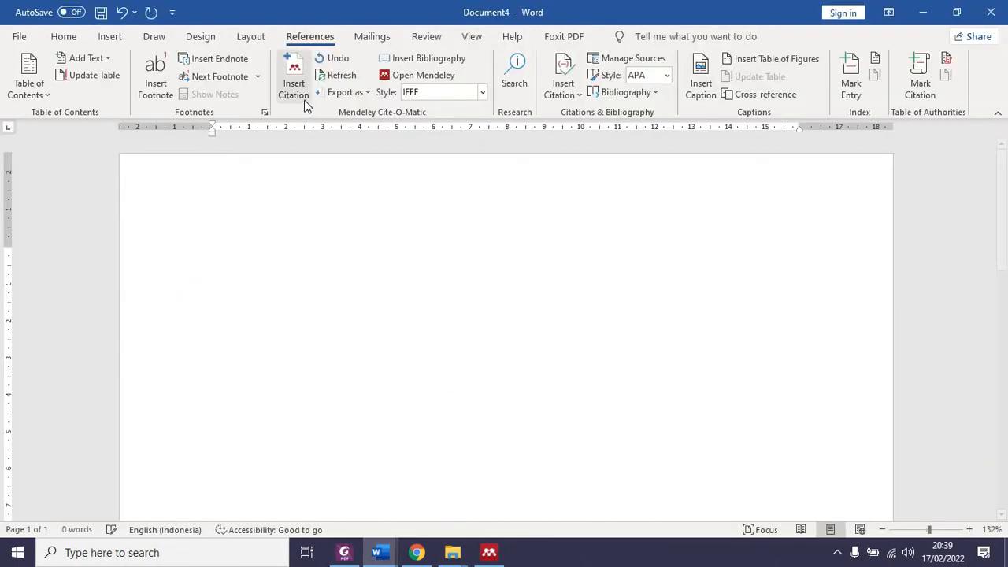
Step: Insert a Mendeley citation for the 2011 book found with "mil" and set the citation style to American Psychological Association 7th edition
{"action": "left_click", "coordinate": [304, 95]}
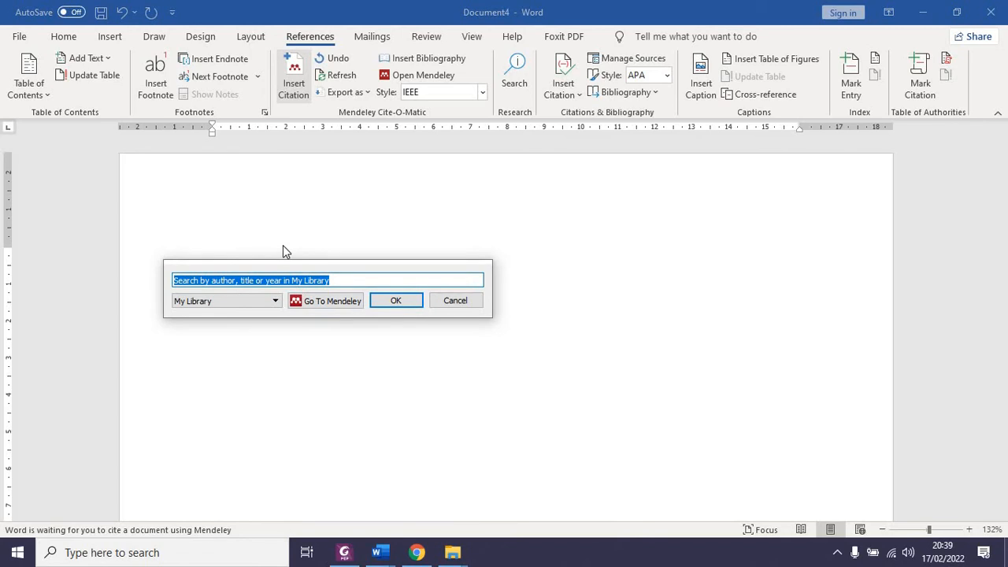
{"action": "type", "text": "mil"}
{"action": "left_click", "coordinate": [371, 320]}
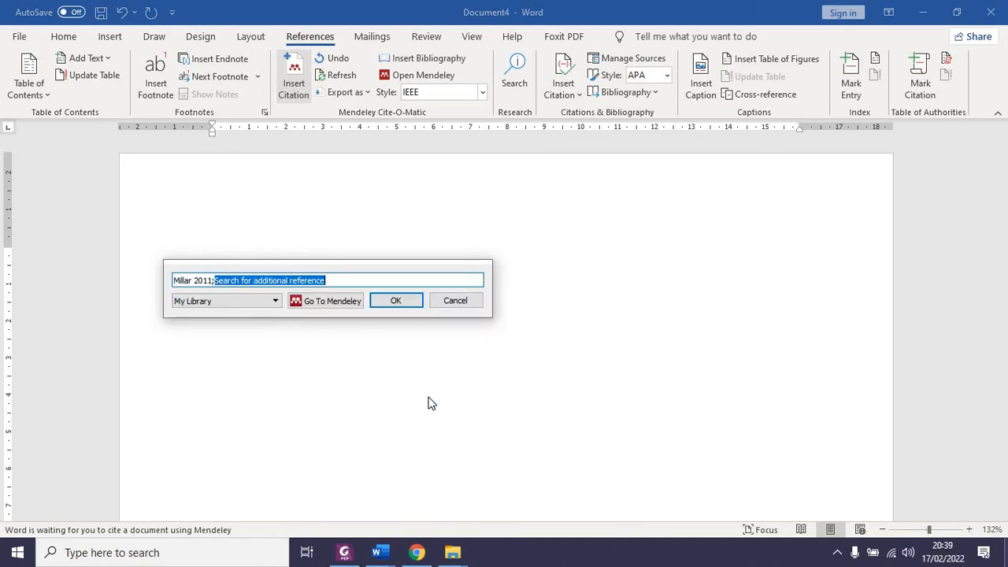
{"action": "left_click", "coordinate": [404, 300]}
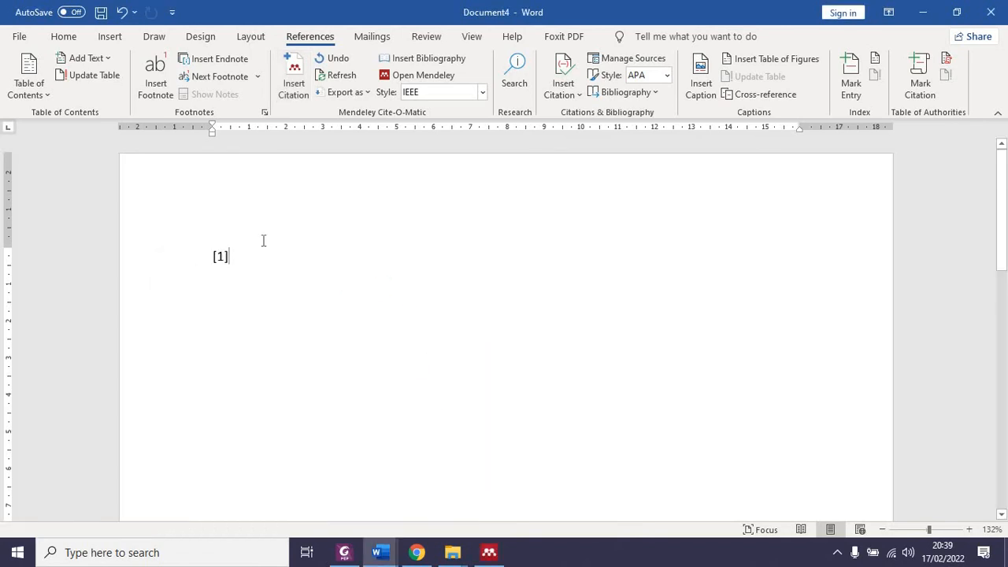
{"action": "left_click", "coordinate": [482, 92]}
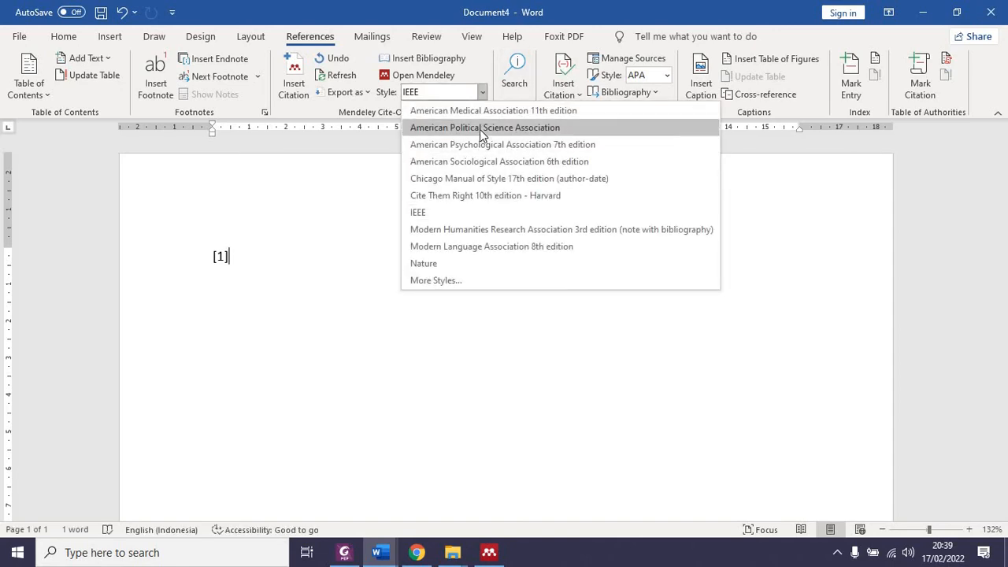
{"action": "left_click", "coordinate": [481, 145]}
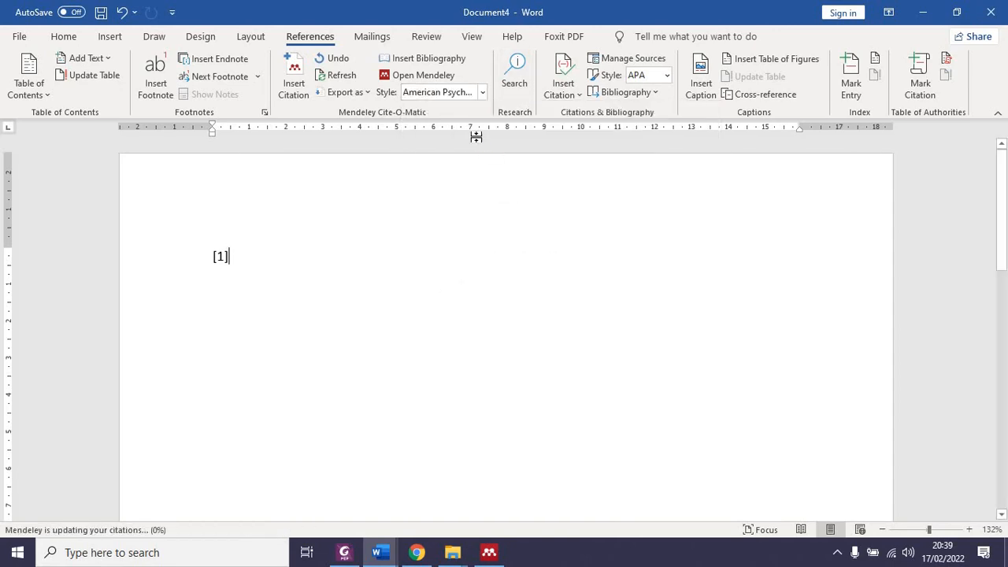
Step: Add several blank lines after the citation and insert the Mendeley bibliography there
{"action": "key", "text": "Return"}
{"action": "key", "text": "Return"}
{"action": "key", "text": "Return"}
{"action": "key", "text": "Return"}
{"action": "key", "text": "Return"}
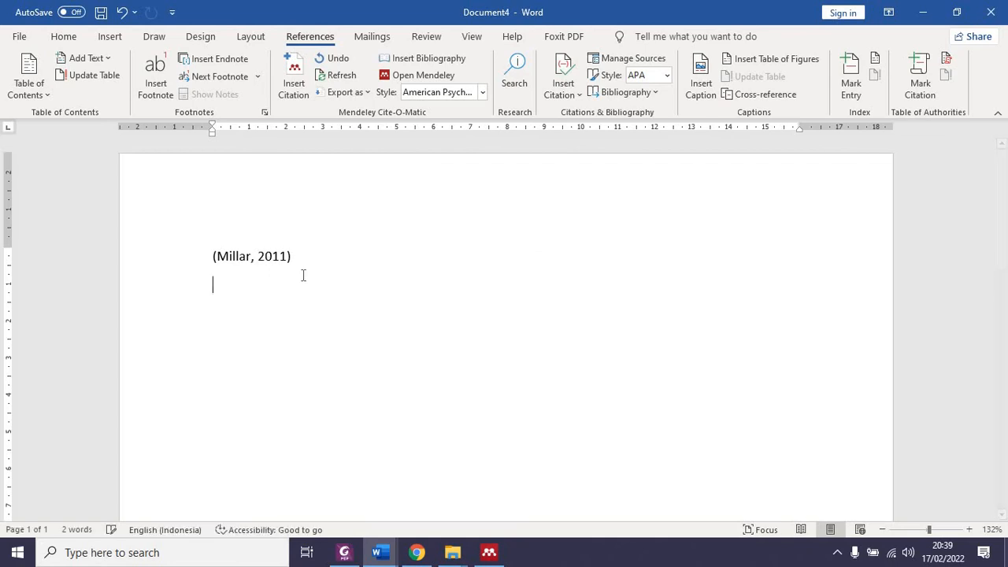
{"action": "left_click", "coordinate": [454, 63]}
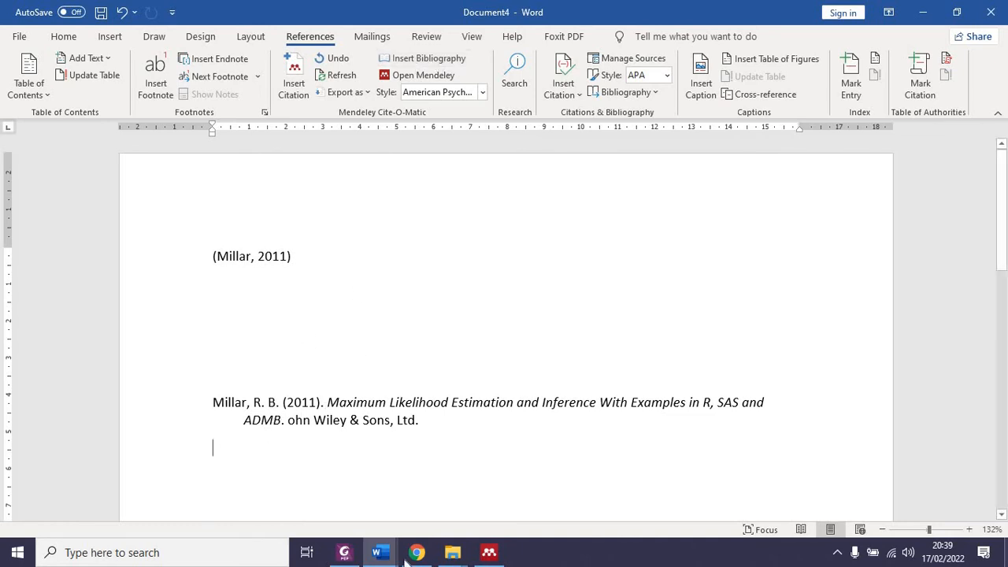
Step: Switch to Mendeley Desktop and delete both the book and the journal article from the library
{"action": "mouse_move", "coordinate": [416, 553]}
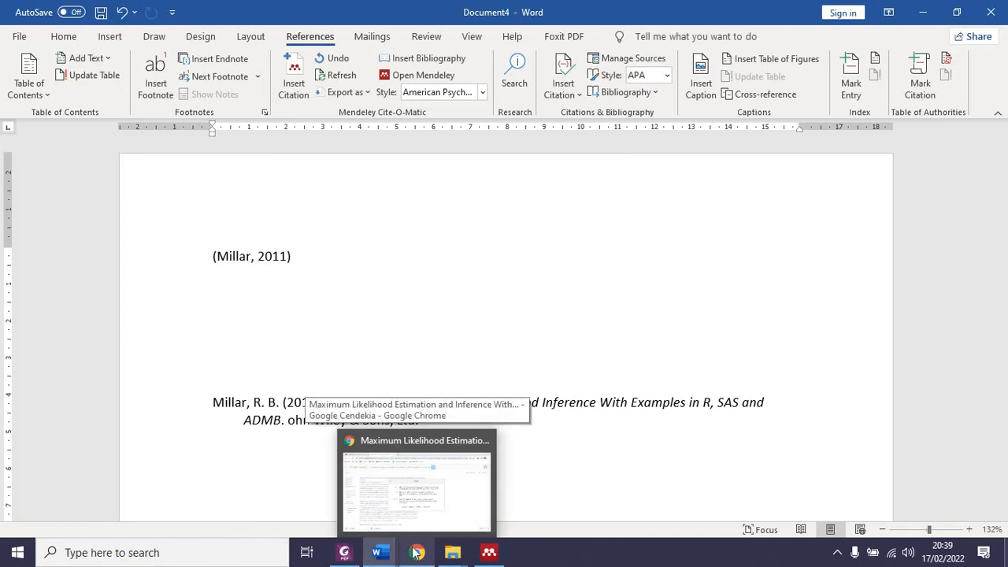
{"action": "left_click", "coordinate": [488, 556]}
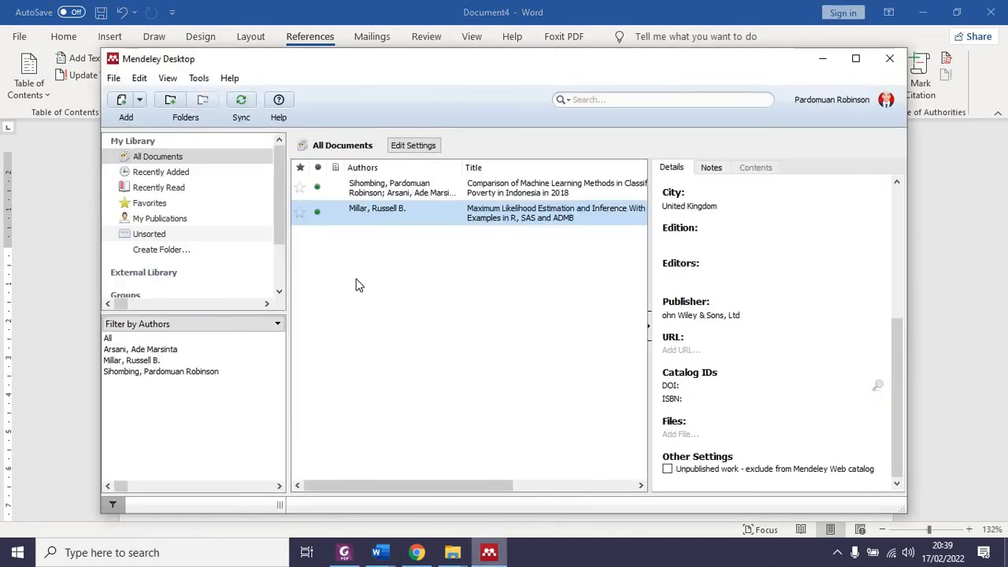
{"action": "right_click", "coordinate": [352, 209]}
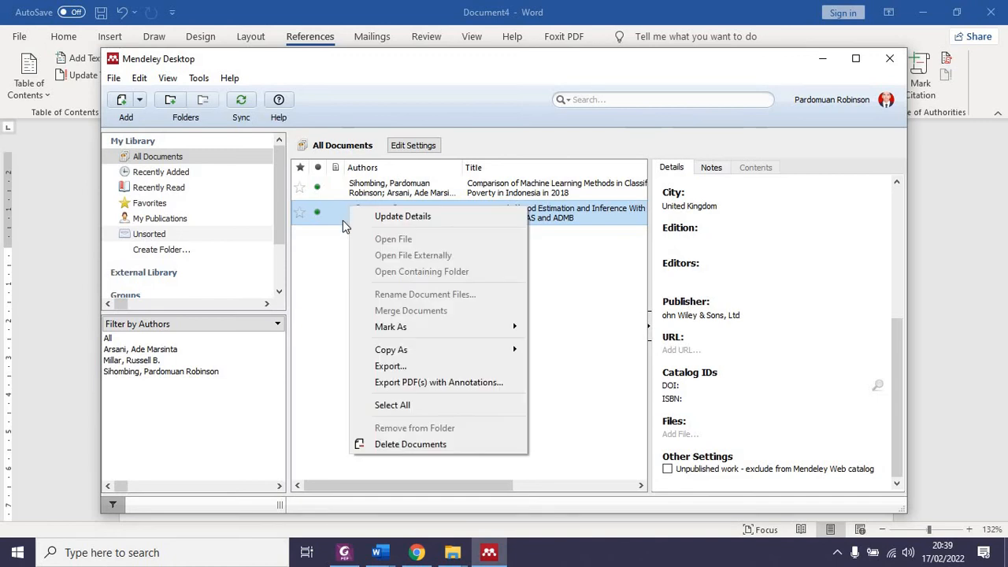
{"action": "left_click", "coordinate": [398, 444]}
{"action": "right_click", "coordinate": [391, 192]}
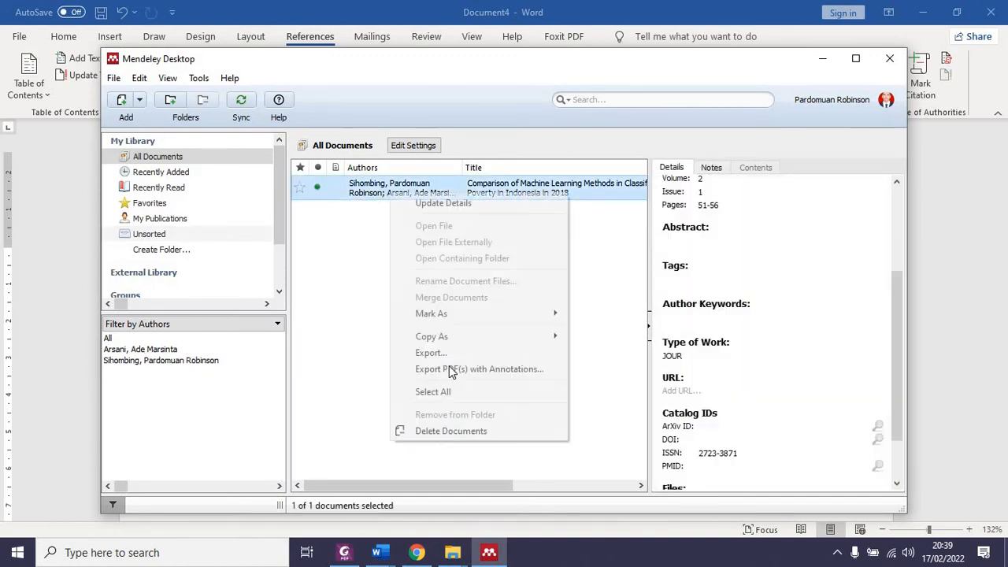
{"action": "left_click", "coordinate": [434, 435]}
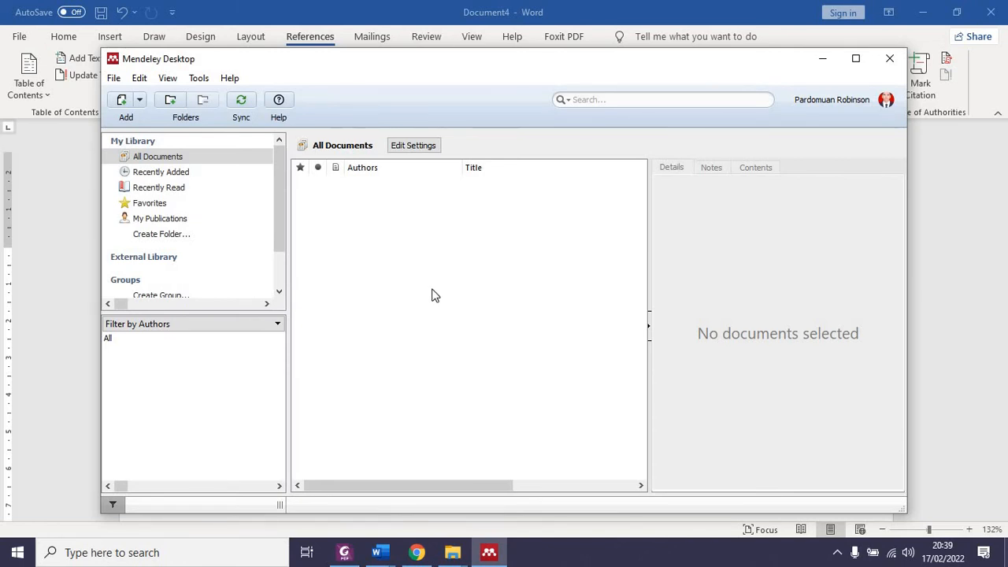
Step: Add the PDF "III.2.Jurnal Jutif- Machine Learning" to the library from the "cara sitasi" folder, found by searching Local Disk (D:) for "sitasi"
{"action": "left_click", "coordinate": [178, 158]}
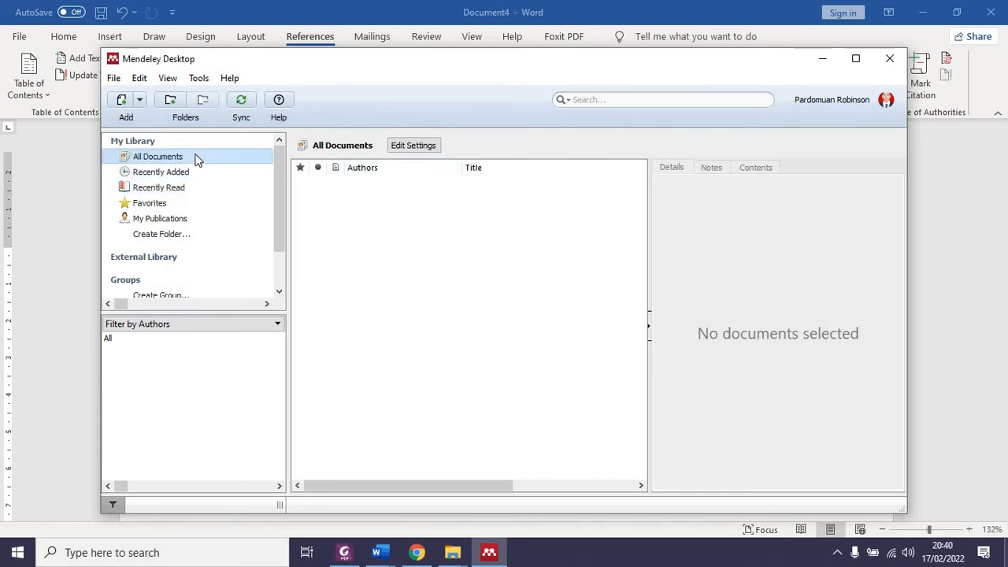
{"action": "left_click", "coordinate": [140, 103]}
{"action": "left_click", "coordinate": [483, 292]}
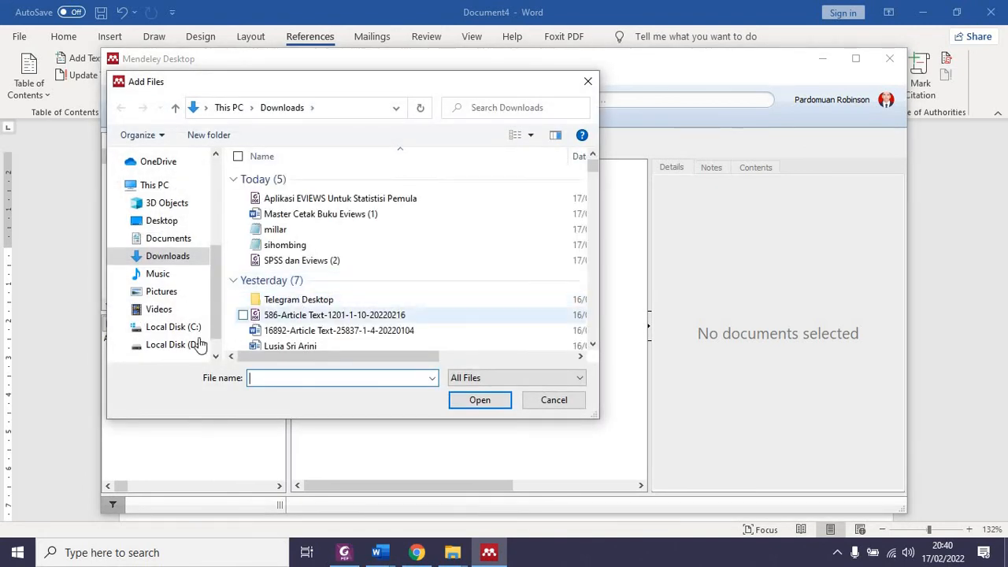
{"action": "left_click", "coordinate": [193, 347]}
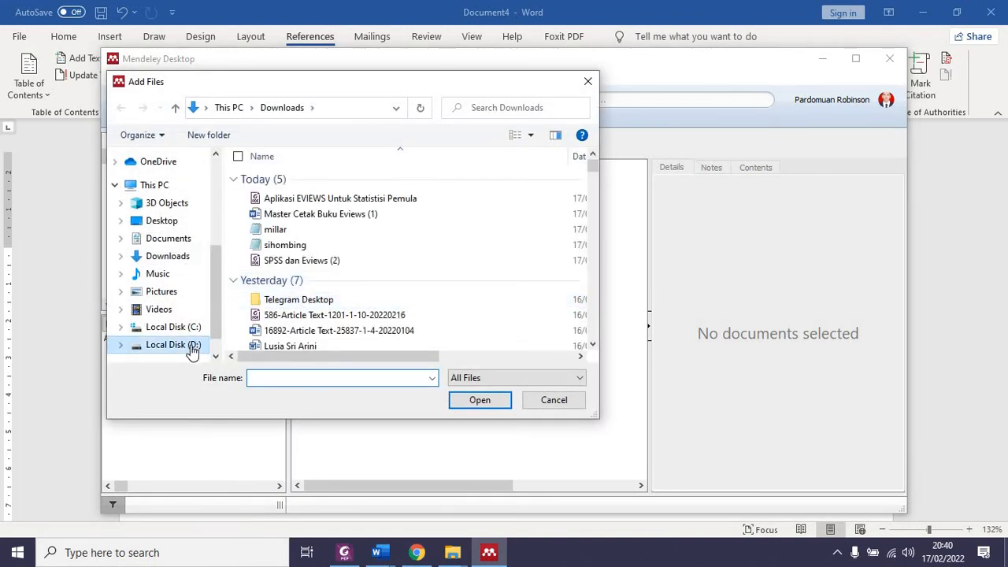
{"action": "left_click", "coordinate": [502, 108]}
{"action": "type", "text": "sitasi"}
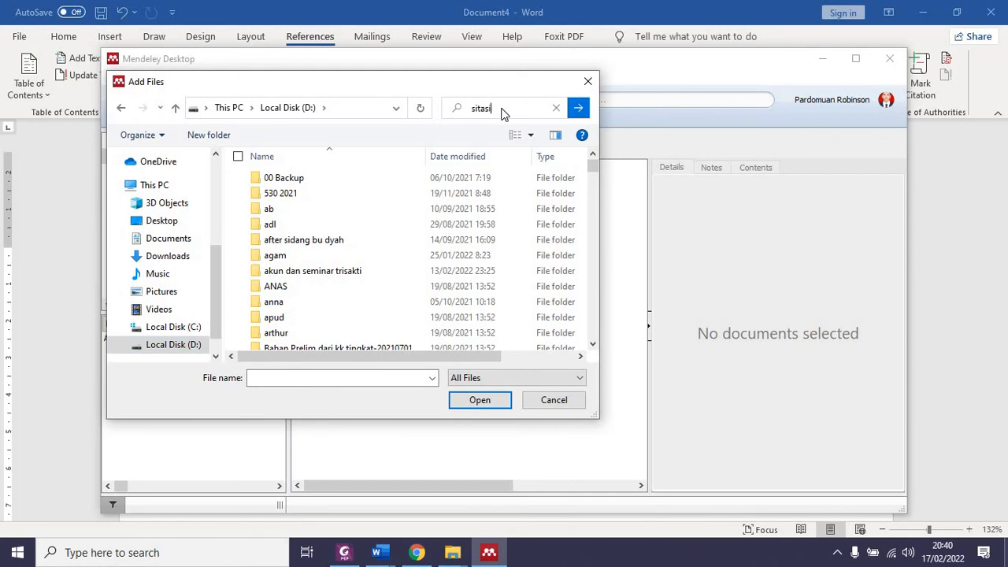
{"action": "key", "text": "Return"}
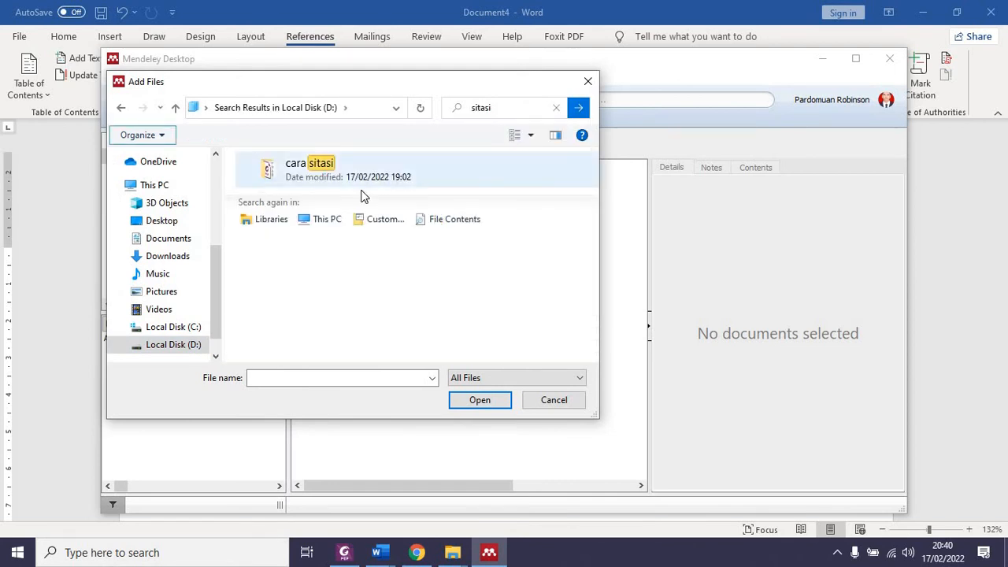
{"action": "double_click", "coordinate": [347, 180]}
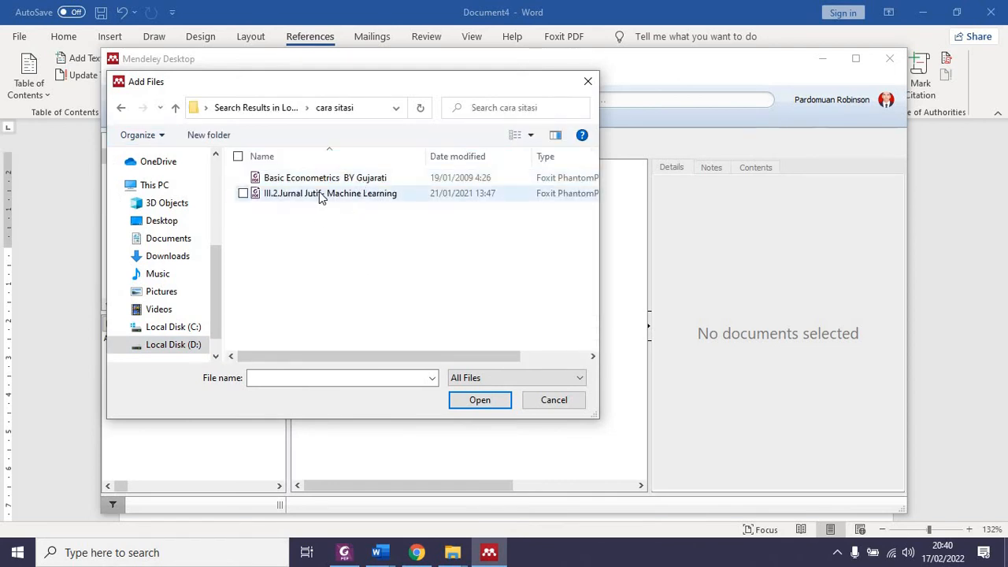
{"action": "left_click", "coordinate": [331, 194]}
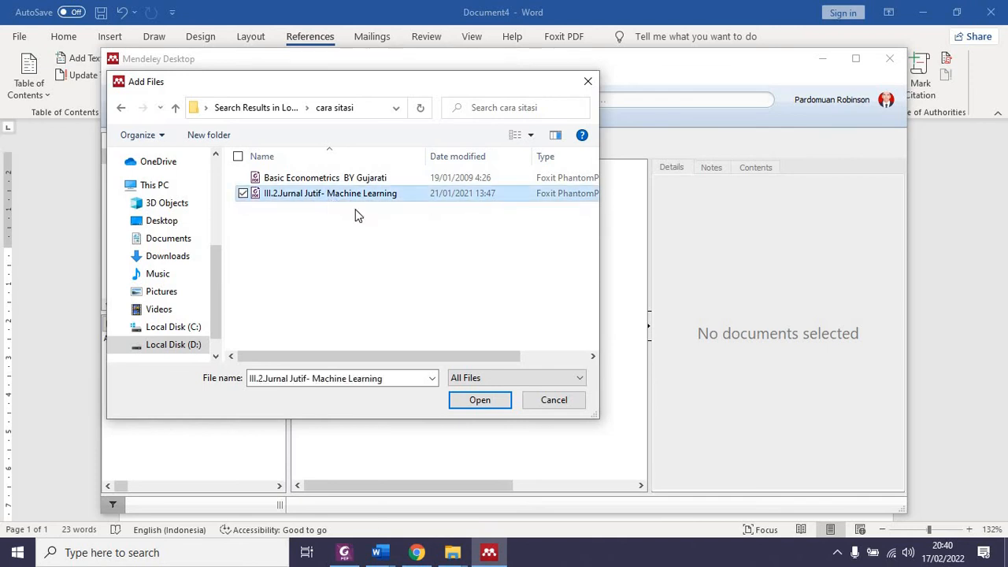
{"action": "left_click", "coordinate": [480, 400]}
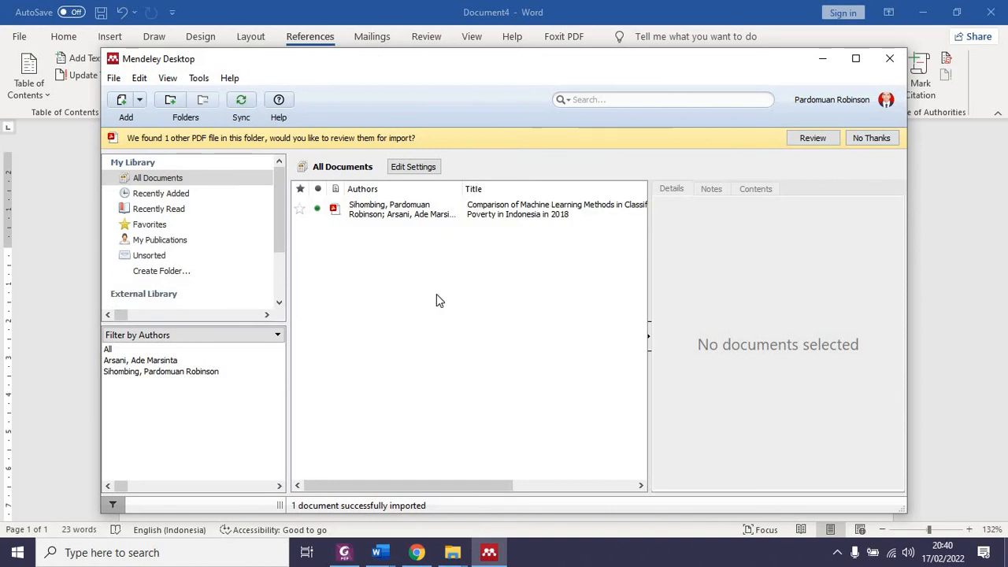
Step: Examine the imported journal article's details, including its journal data, abstract, keywords, catalog IDs and attached file
{"action": "left_click", "coordinate": [398, 213]}
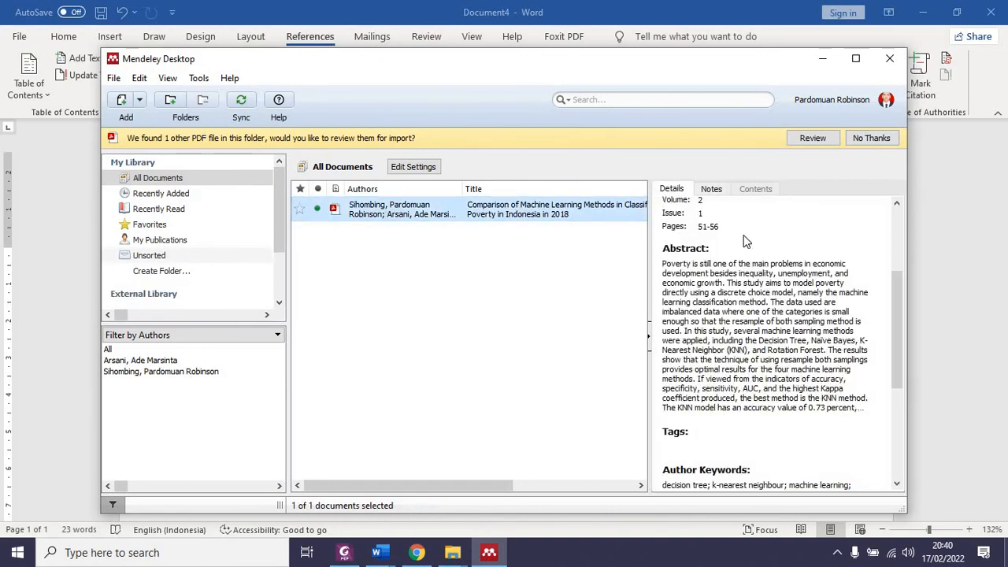
{"action": "scroll", "coordinate": [740, 386], "scroll_direction": "down", "scroll_amount": 5}
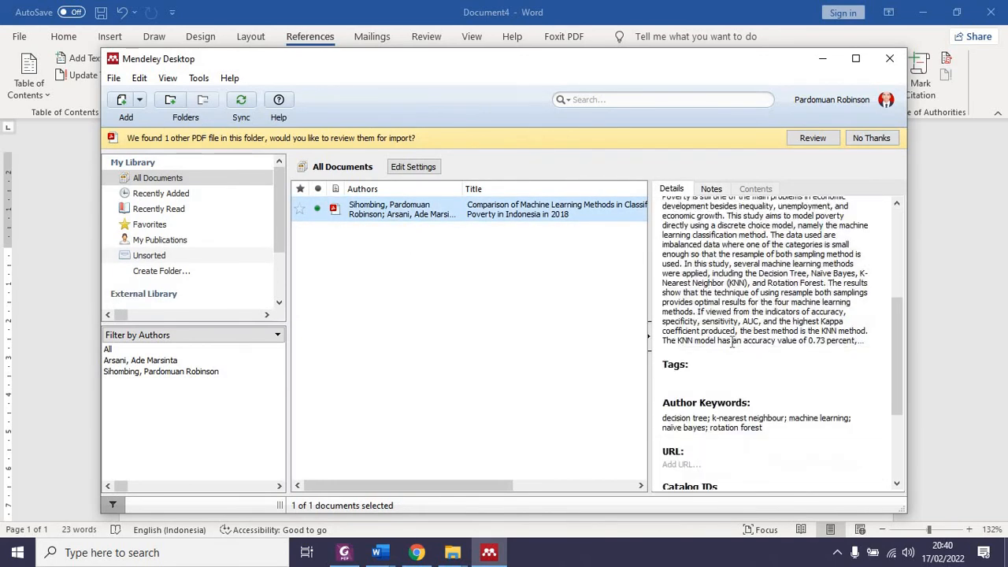
{"action": "scroll", "coordinate": [740, 392], "scroll_direction": "down", "scroll_amount": 3}
{"action": "scroll", "coordinate": [736, 391], "scroll_direction": "down", "scroll_amount": 1}
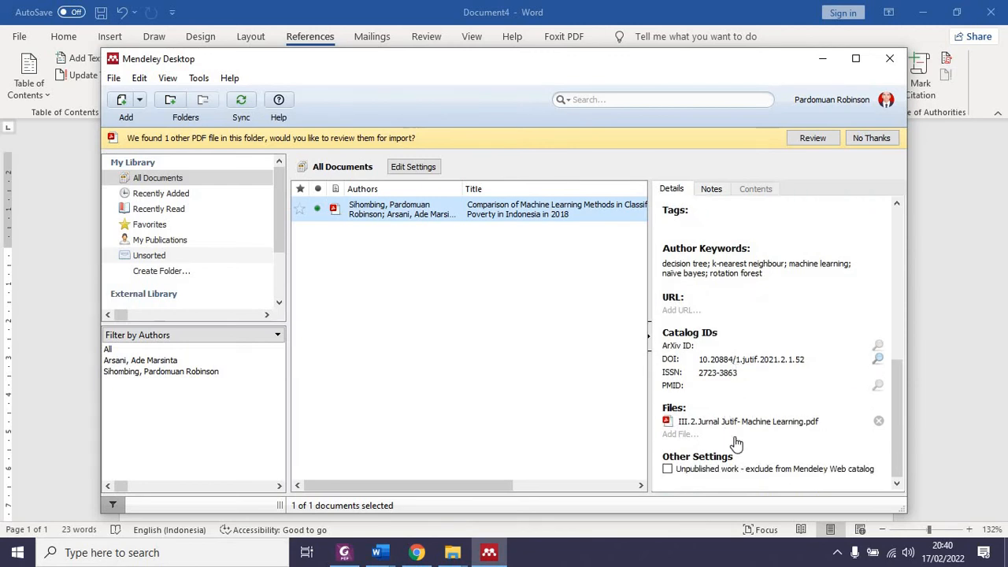
{"action": "scroll", "coordinate": [741, 355], "scroll_direction": "up", "scroll_amount": 7}
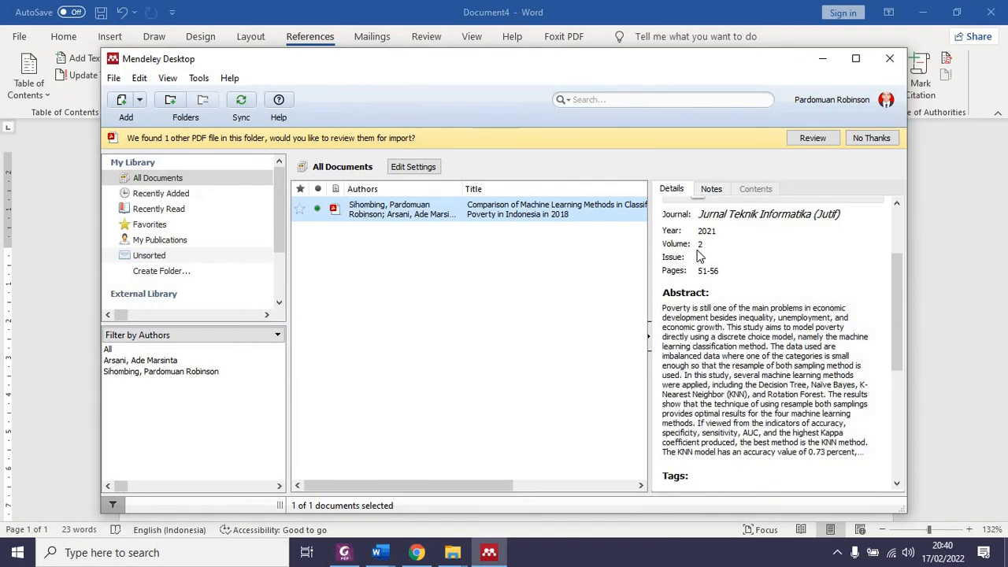
{"action": "scroll", "coordinate": [709, 290], "scroll_direction": "up", "scroll_amount": 3}
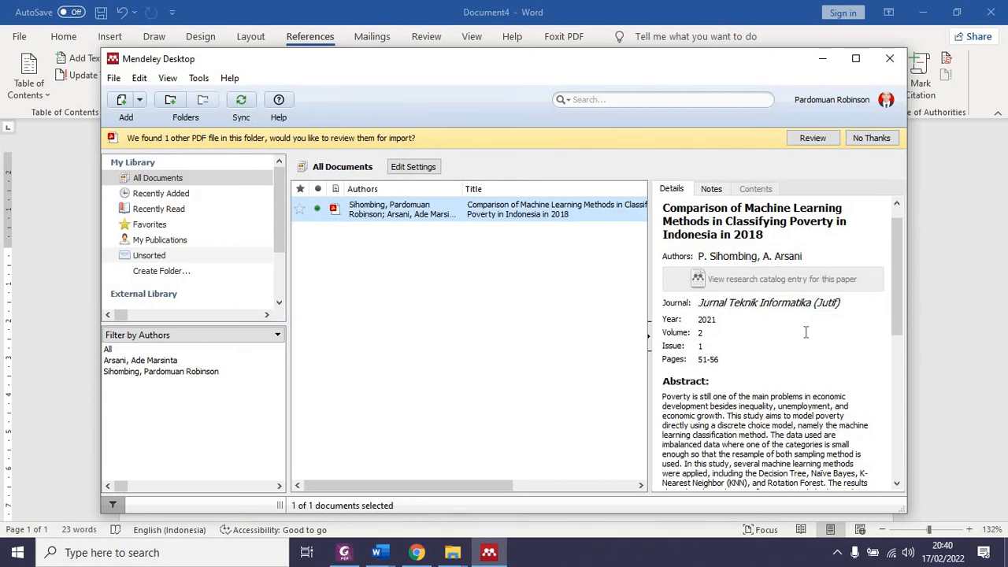
{"action": "scroll", "coordinate": [812, 345], "scroll_direction": "down", "scroll_amount": 10}
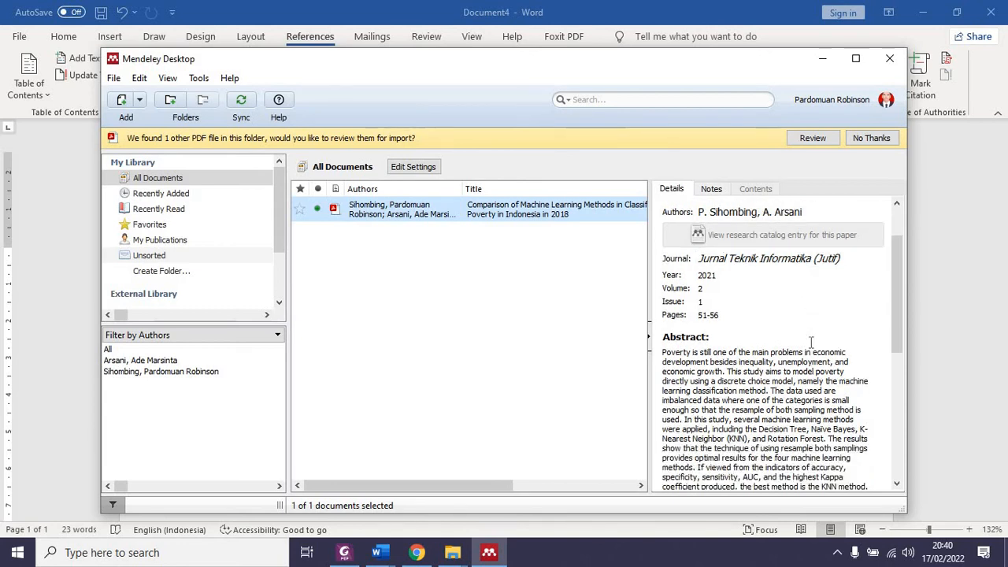
Step: Add the Basic Econometrics PDF from the "cara sitasi" folder to the library and review the new entry's details
{"action": "left_click", "coordinate": [123, 107]}
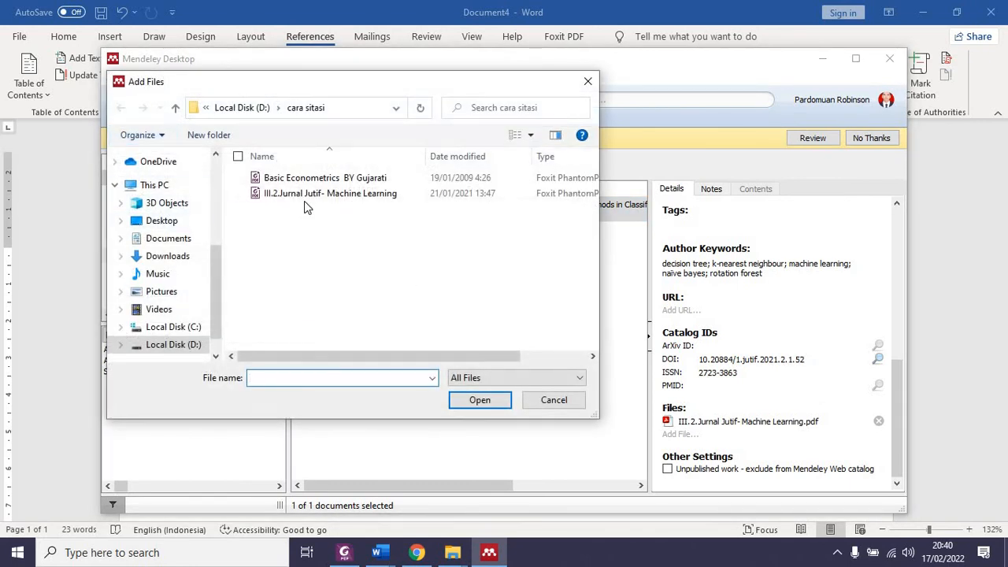
{"action": "left_click", "coordinate": [284, 178]}
{"action": "left_click", "coordinate": [482, 402]}
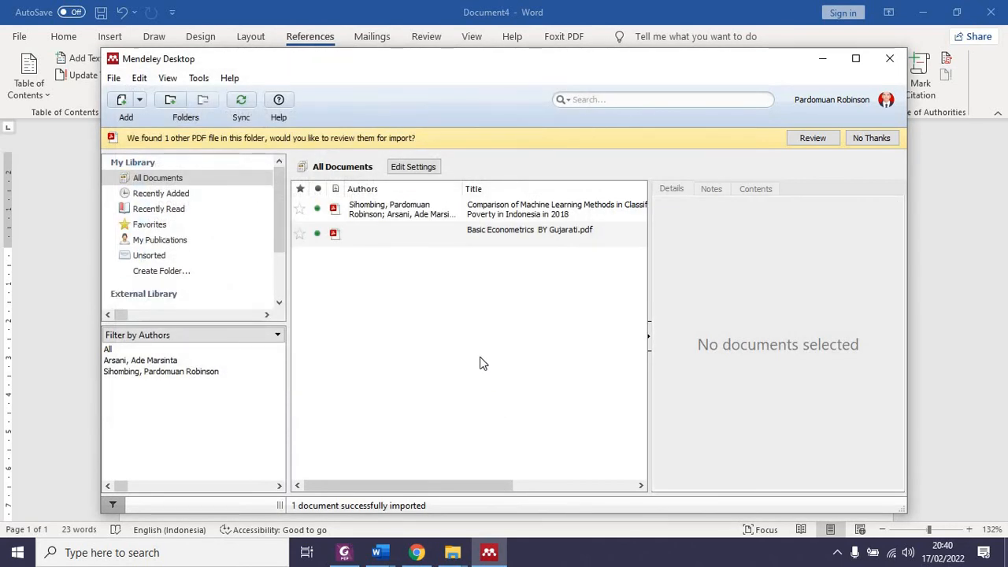
{"action": "left_click", "coordinate": [461, 235]}
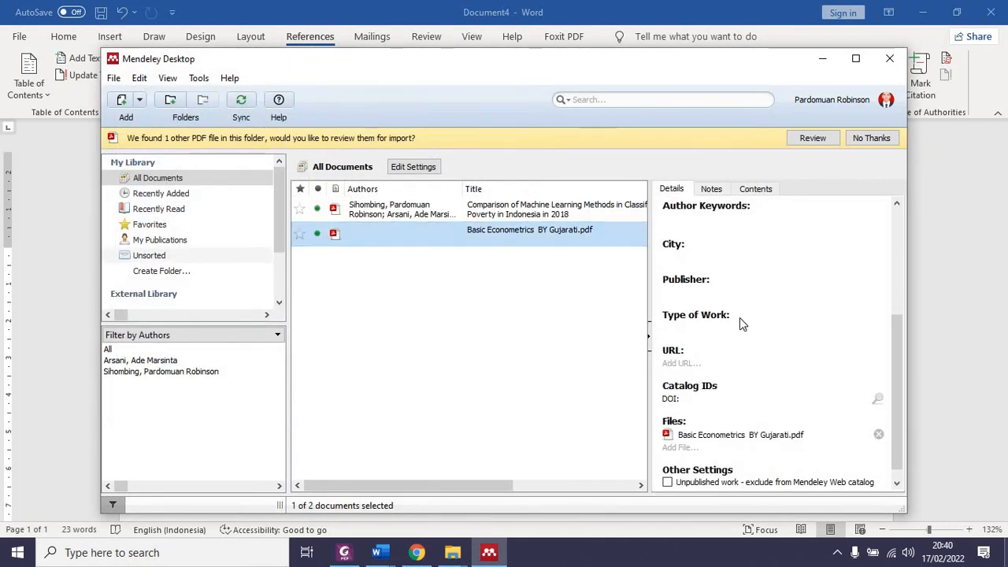
{"action": "scroll", "coordinate": [739, 317], "scroll_direction": "up", "scroll_amount": 5}
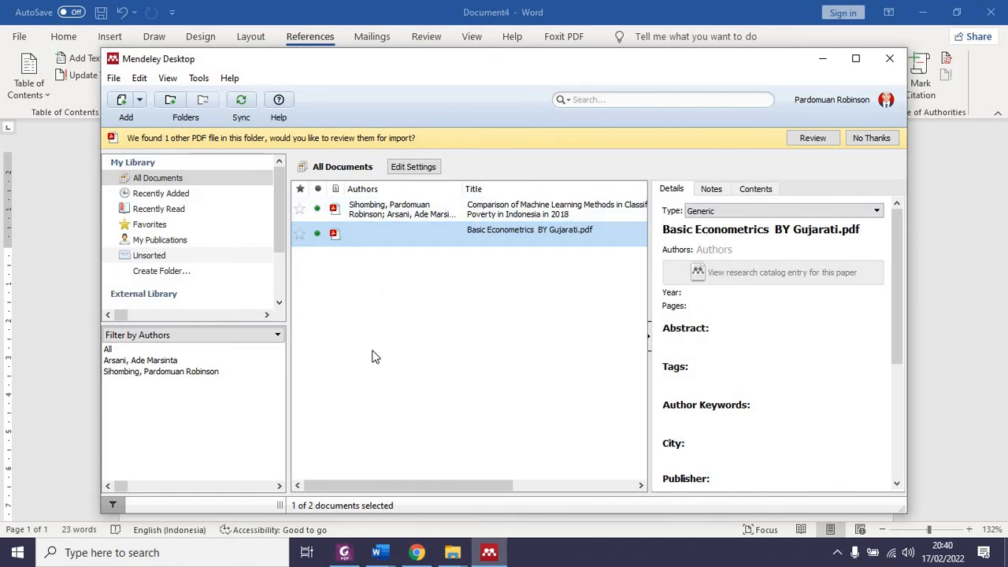
{"action": "left_click", "coordinate": [140, 101]}
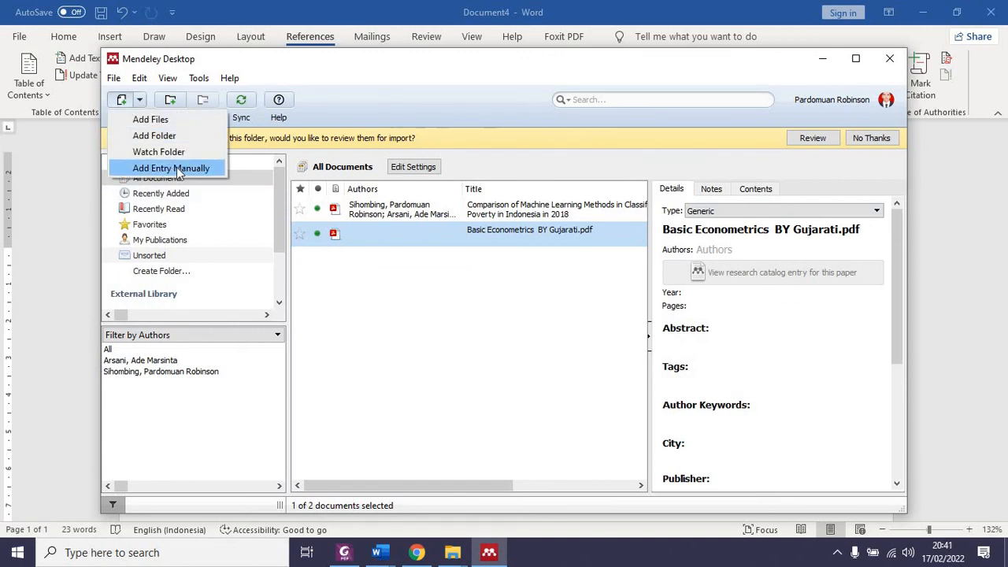
{"action": "left_click", "coordinate": [114, 78]}
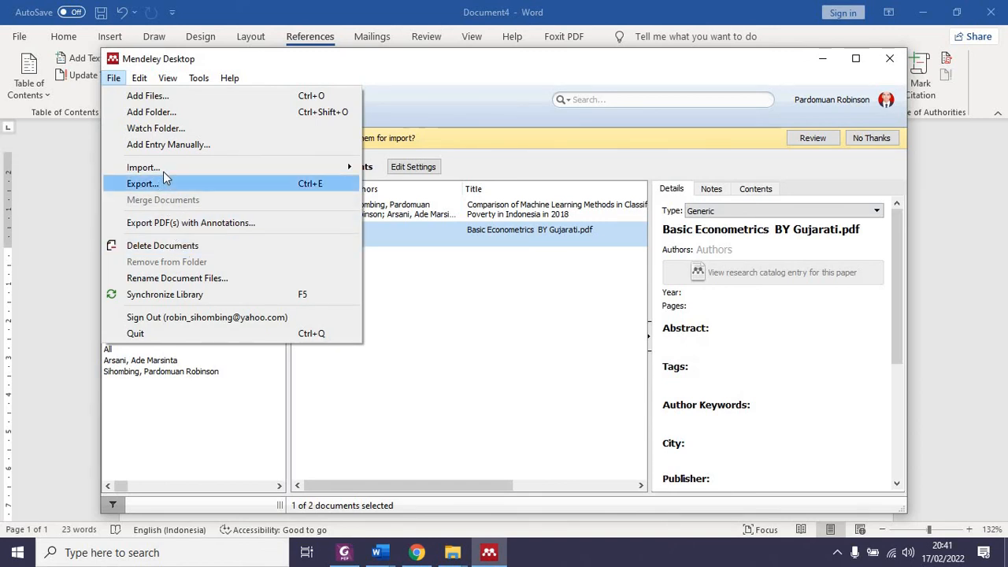
{"action": "mouse_move", "coordinate": [163, 171]}
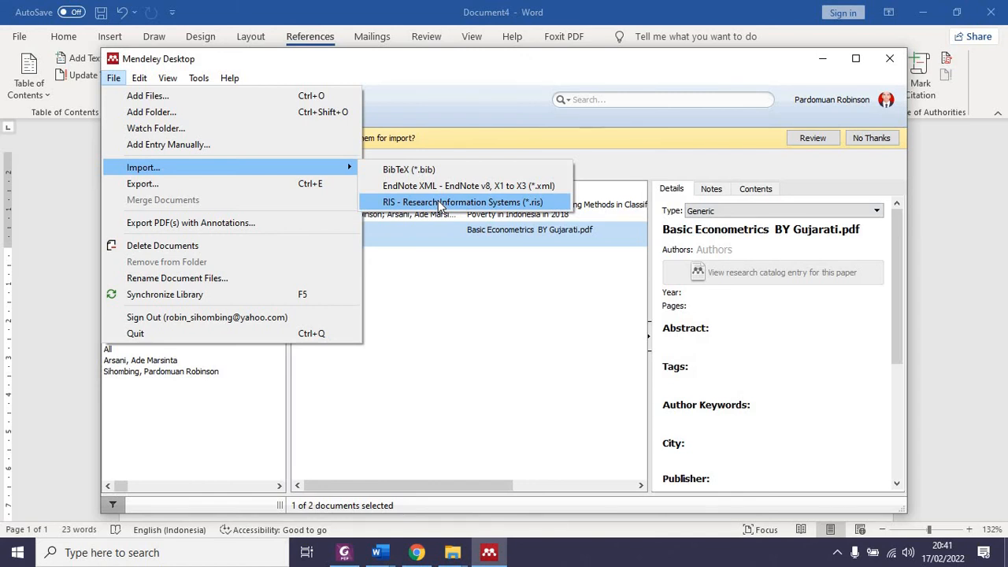
{"action": "left_click", "coordinate": [487, 319]}
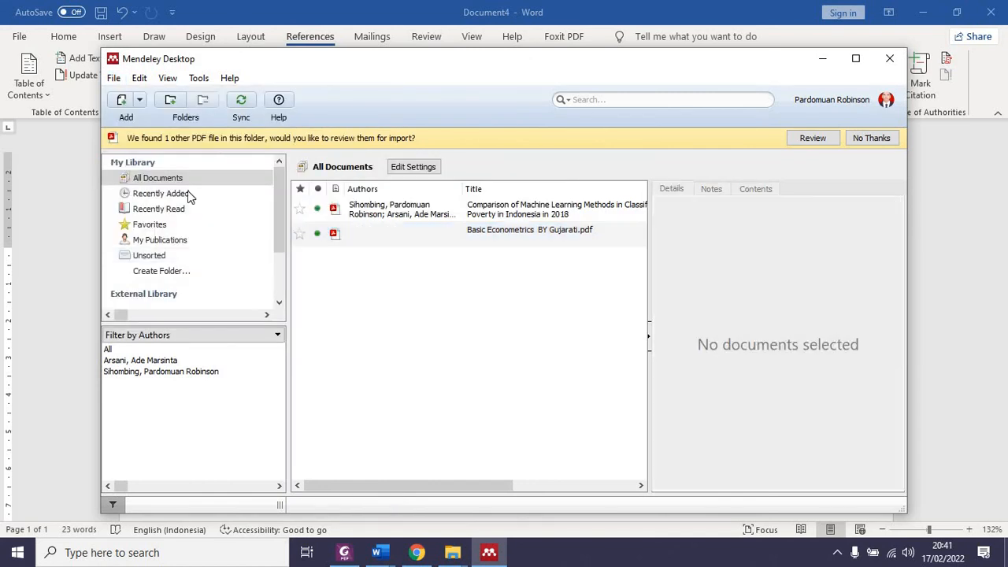
{"action": "left_click", "coordinate": [140, 100]}
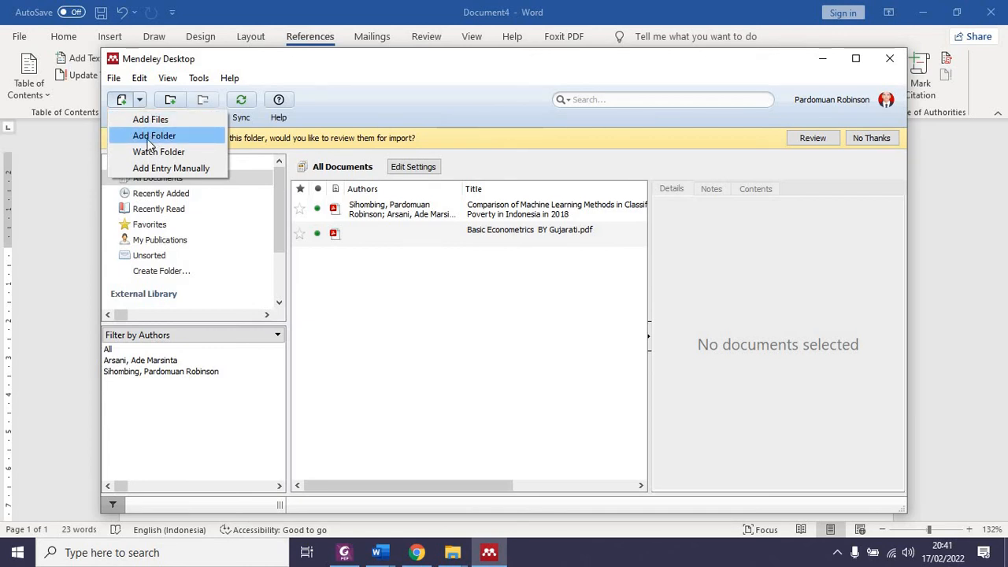
Step: Review the machine learning journal article's details, from its journal data and abstract down to the catalog IDs and attached file
{"action": "left_click", "coordinate": [397, 211]}
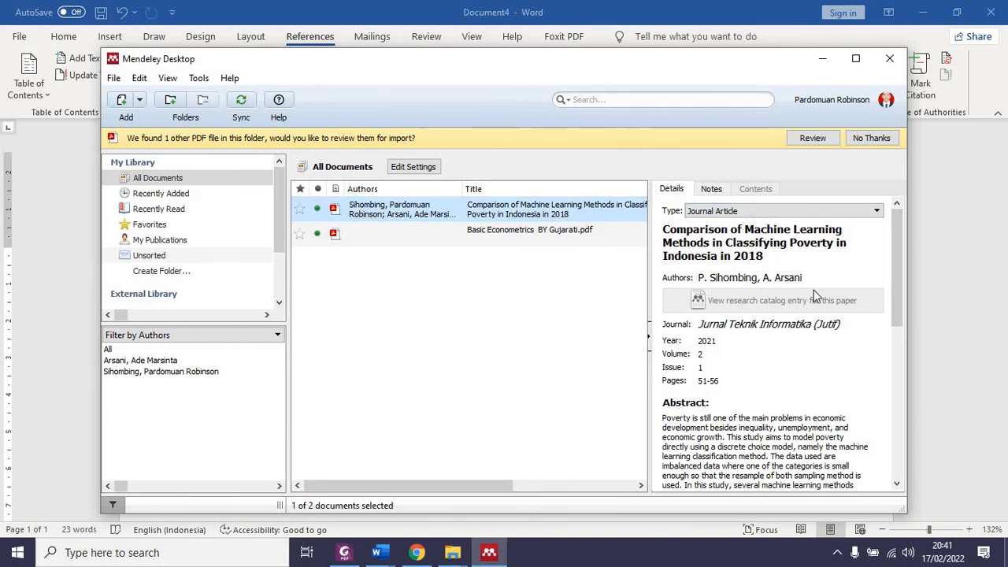
{"action": "scroll", "coordinate": [741, 294], "scroll_direction": "down", "scroll_amount": 1}
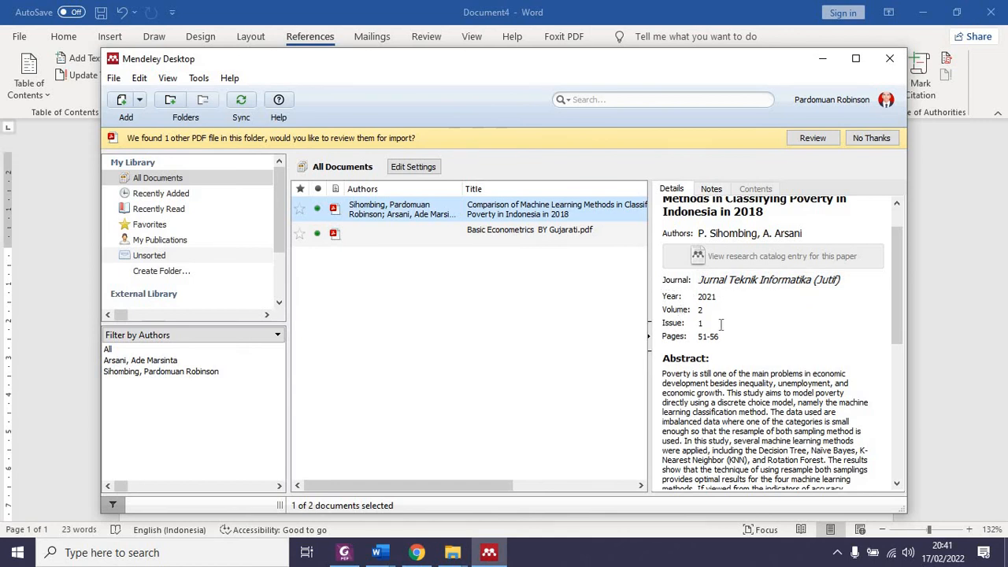
{"action": "scroll", "coordinate": [747, 319], "scroll_direction": "down", "scroll_amount": 2}
{"action": "scroll", "coordinate": [748, 319], "scroll_direction": "down", "scroll_amount": 5}
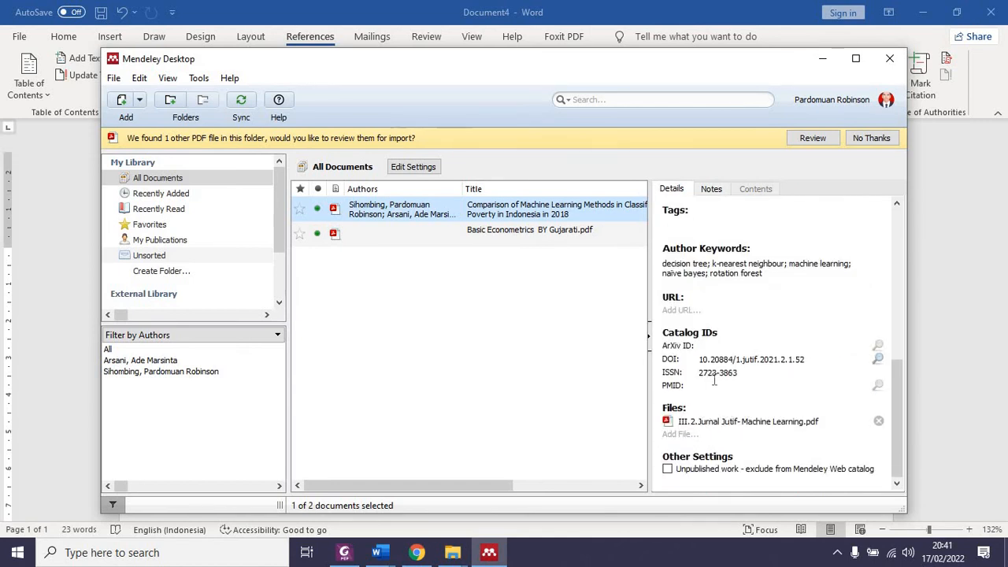
{"action": "scroll", "coordinate": [705, 370], "scroll_direction": "up", "scroll_amount": 7}
{"action": "scroll", "coordinate": [689, 319], "scroll_direction": "down", "scroll_amount": 1}
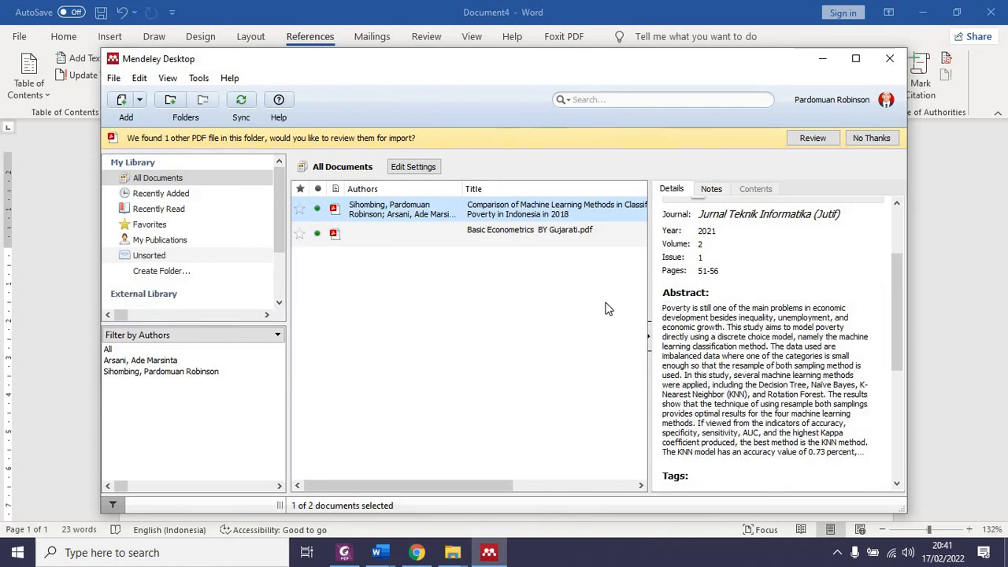
Step: Switch to Document4 in Word and insert a Mendeley bibliography below the existing one, restoring the cited Maximum Likelihood Estimation book from the trash
{"action": "mouse_move", "coordinate": [386, 556]}
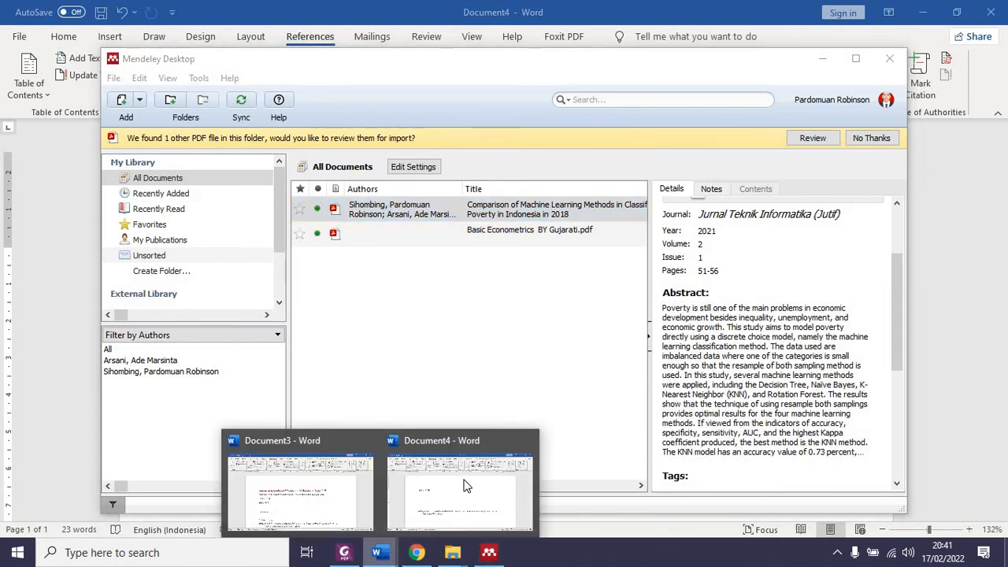
{"action": "left_click", "coordinate": [464, 482]}
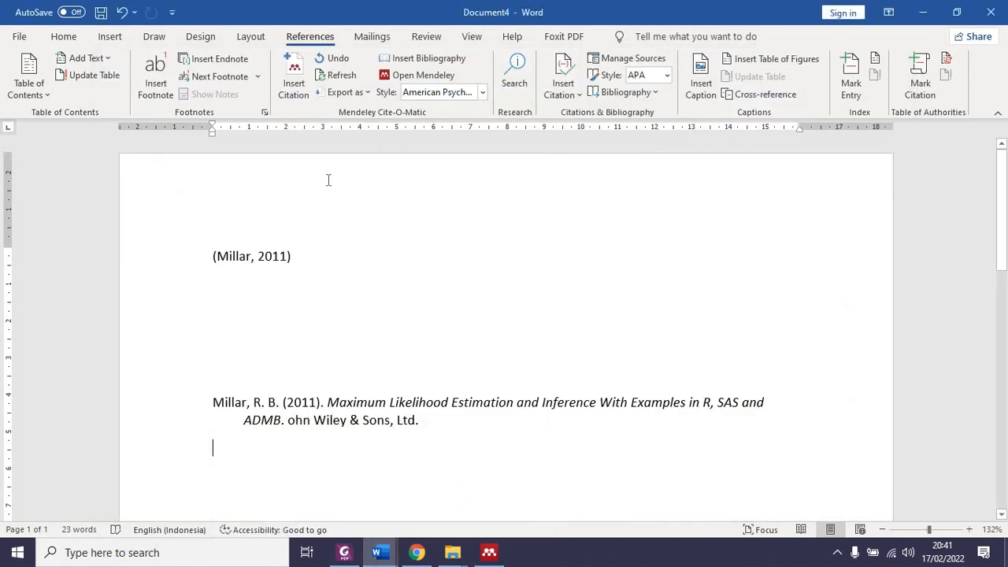
{"action": "left_click", "coordinate": [443, 63]}
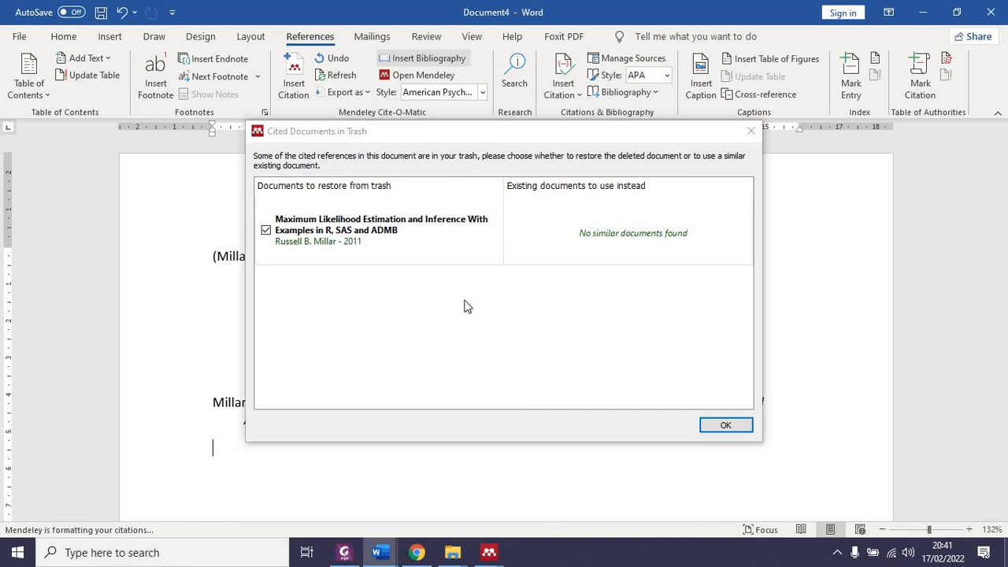
{"action": "left_click", "coordinate": [718, 427]}
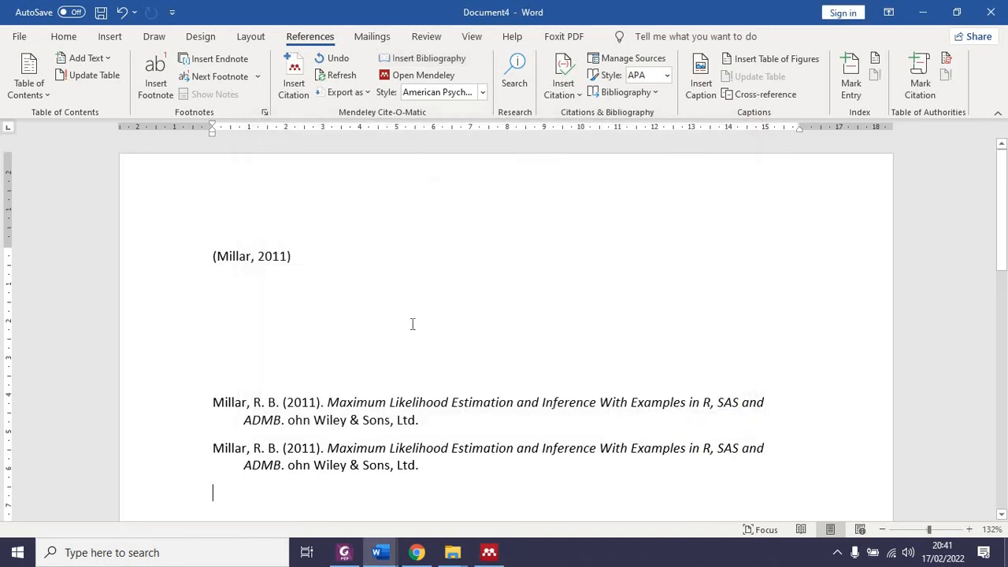